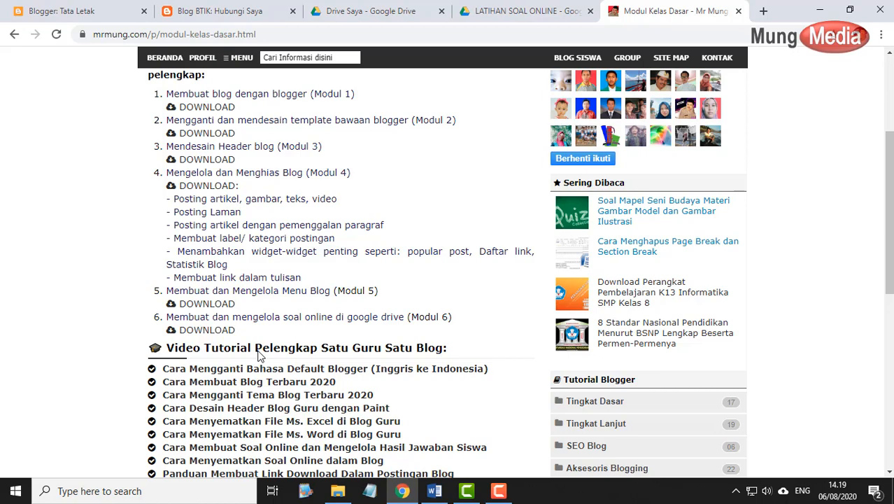
Check the Soal Online page of the BTIK blog and its Soal Ulangan Harian 1 BTIK Kelas 7 post, finishing on the blog's home page
left_click(220, 14)
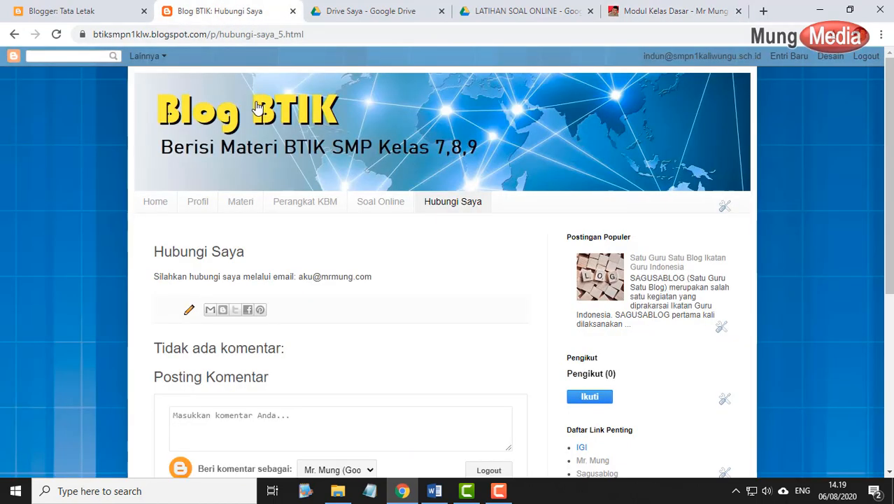
left_click(405, 207)
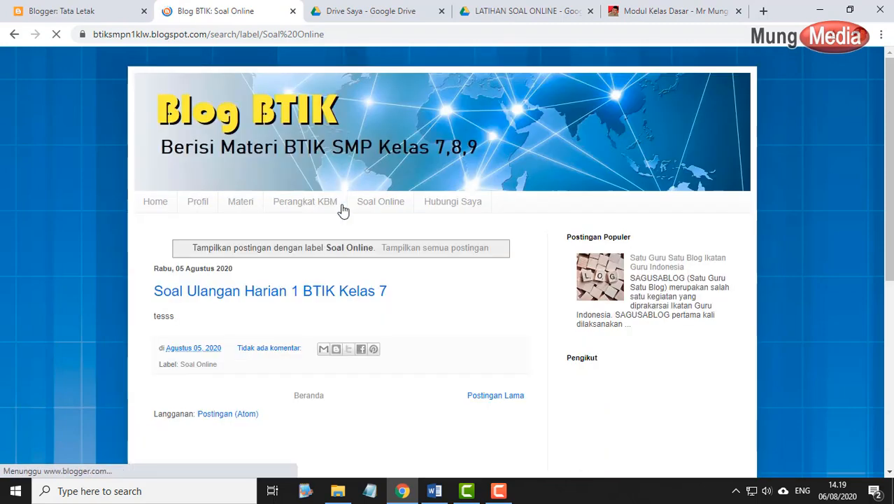
left_click(212, 297)
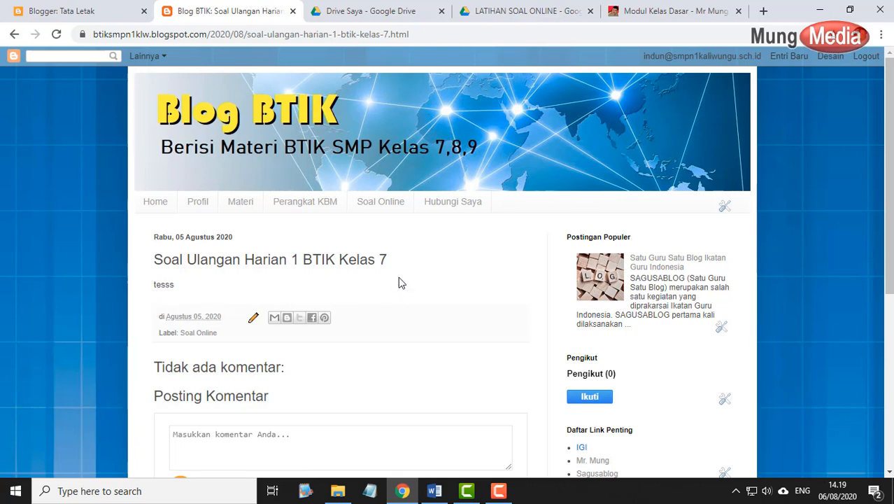
left_click(154, 204)
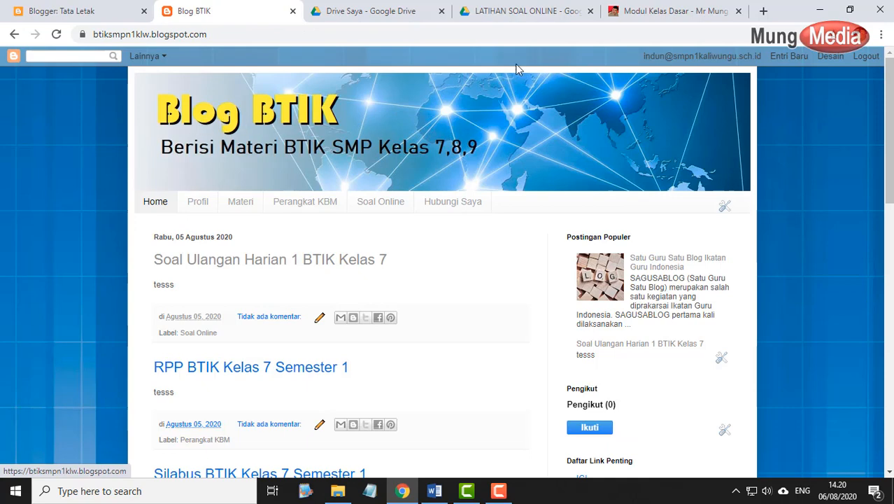
Create a new blank Google Form in the LATIHAN SOAL ONLINE folder of Google Drive
left_click(510, 12)
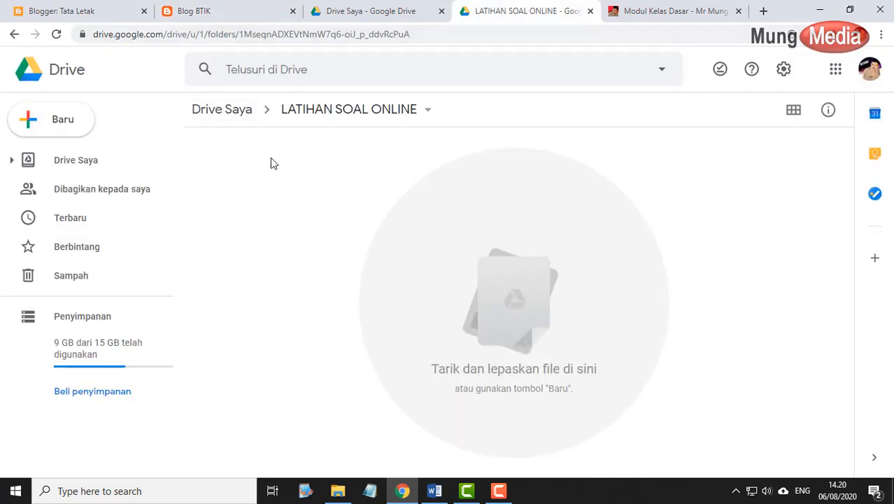
left_click(71, 123)
left_click(414, 196)
left_click(75, 123)
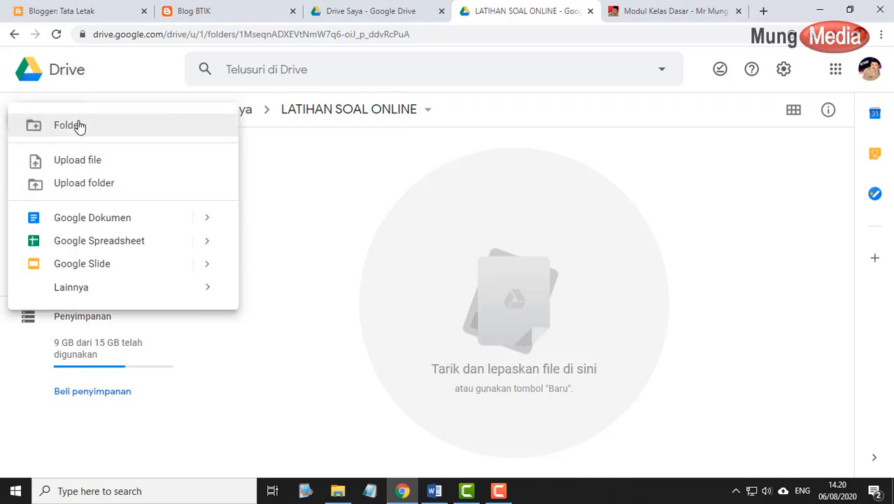
mouse_move(119, 285)
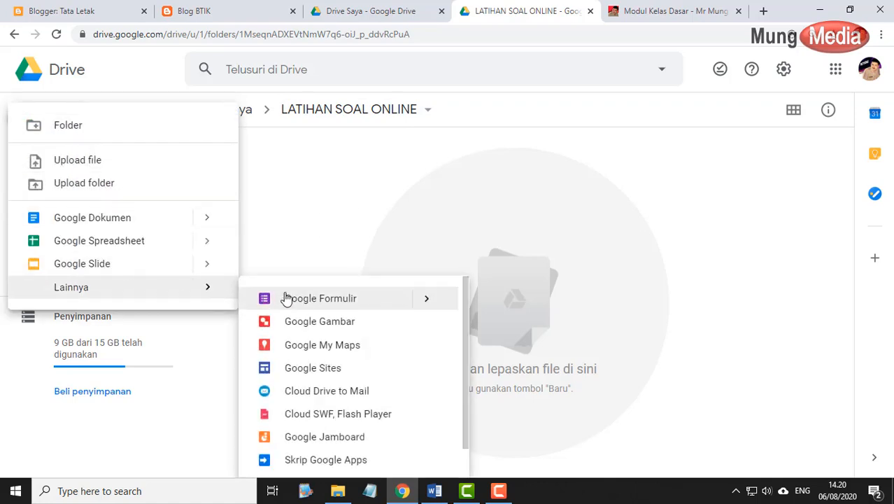
left_click(308, 298)
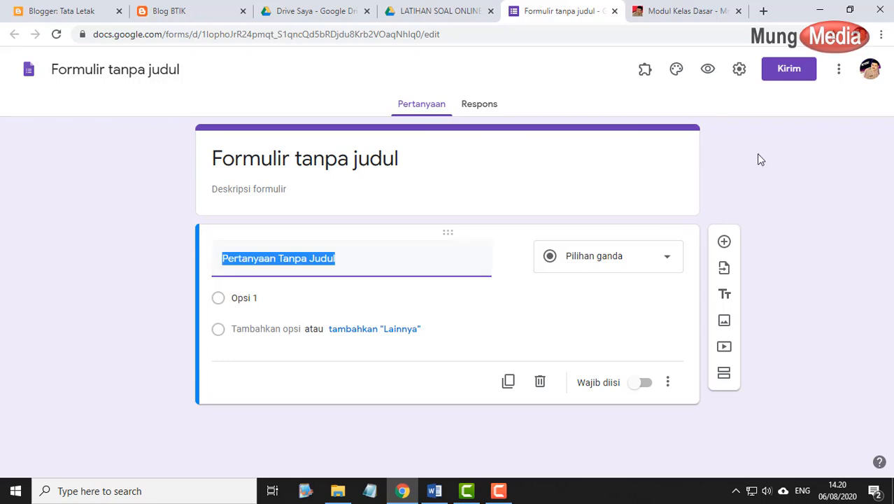
Turn the form into a quiz in its settings
left_click(740, 69)
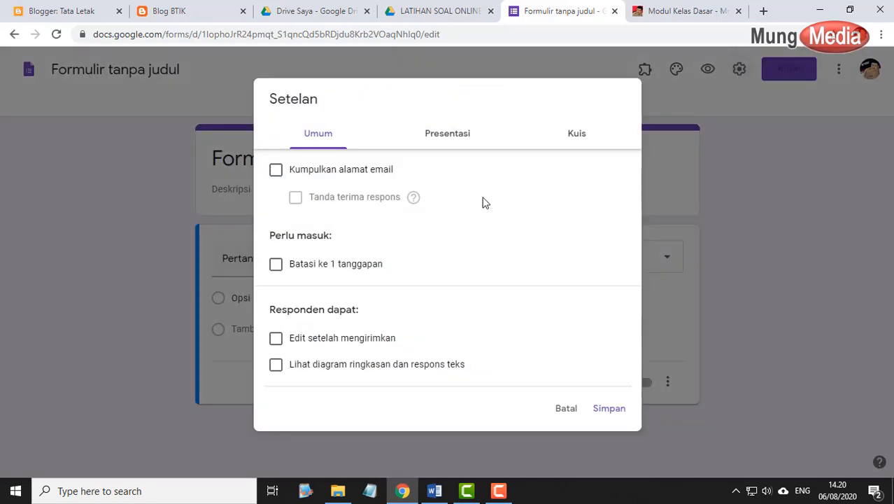
left_click(586, 142)
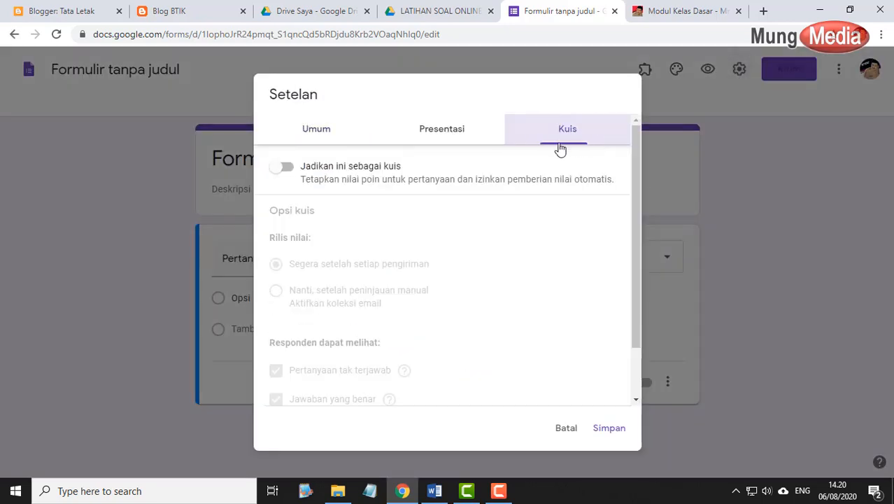
left_click(284, 168)
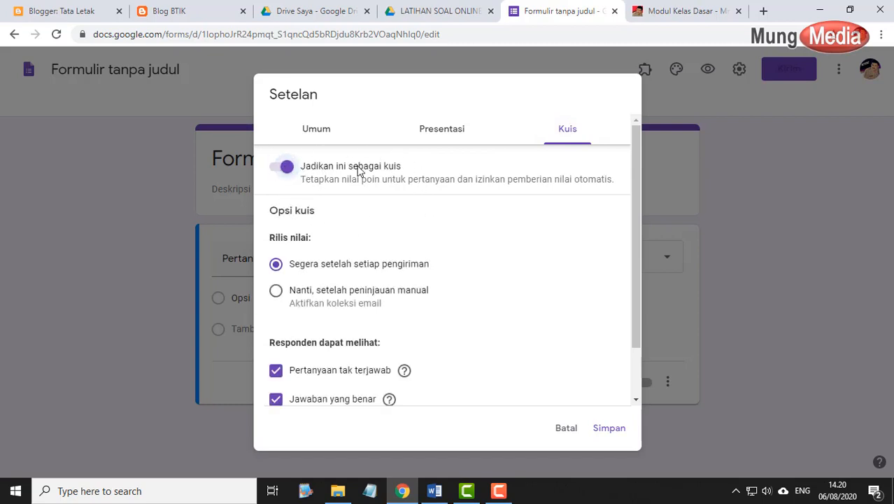
Review the quiz options for releasing scores and for what respondents can see, including the correct answers option
scroll(410, 235, "down", 2)
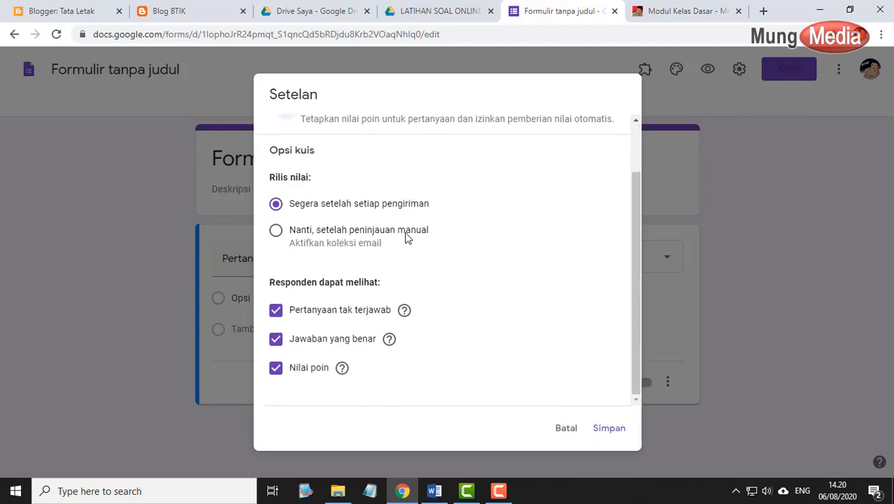
scroll(443, 219, "up", 2)
scroll(314, 263, "down", 2)
left_click(277, 341)
left_click(275, 340)
scroll(462, 325, "up", 1)
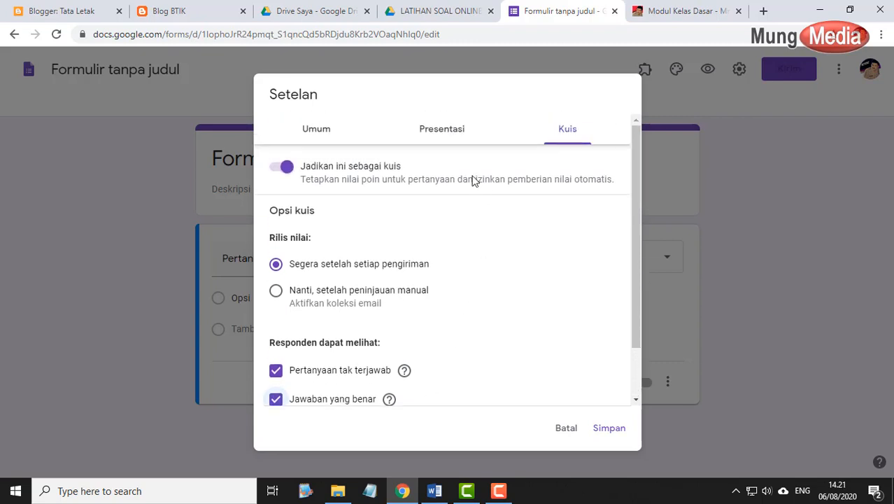
Look over the presentation and general settings and try out the option that collects respondents' email addresses
left_click(455, 131)
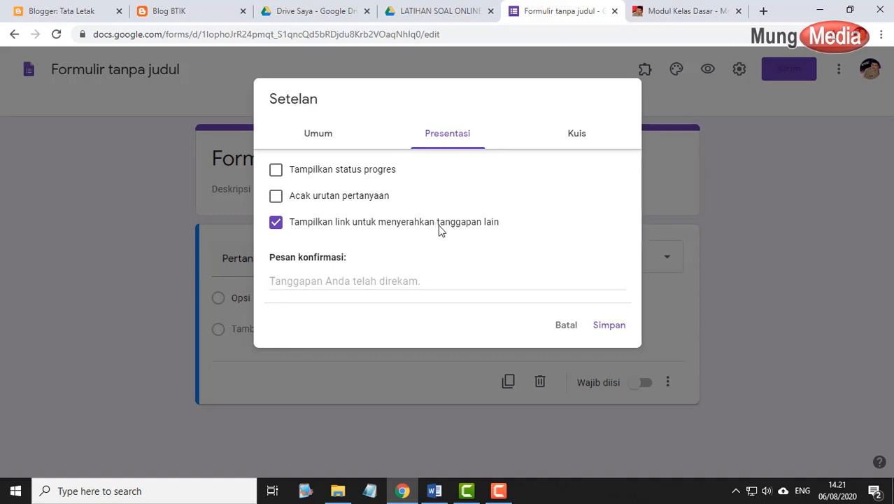
left_click(349, 203)
left_click(342, 176)
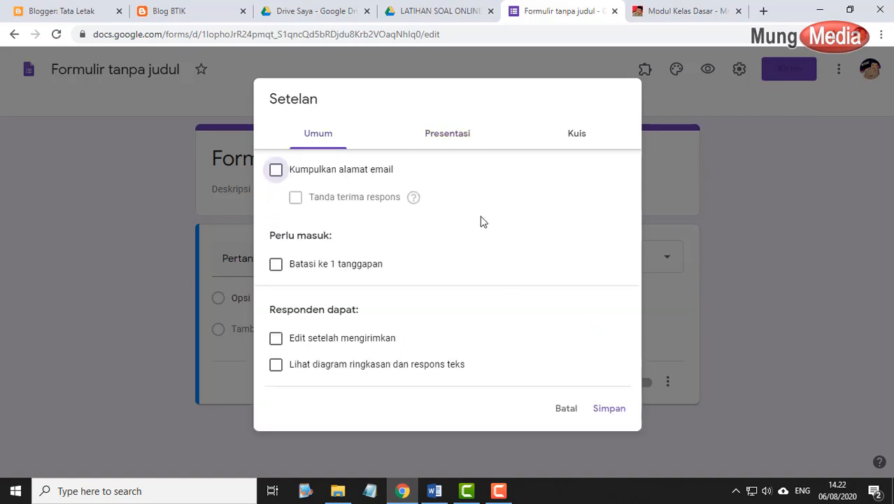
left_click(277, 172)
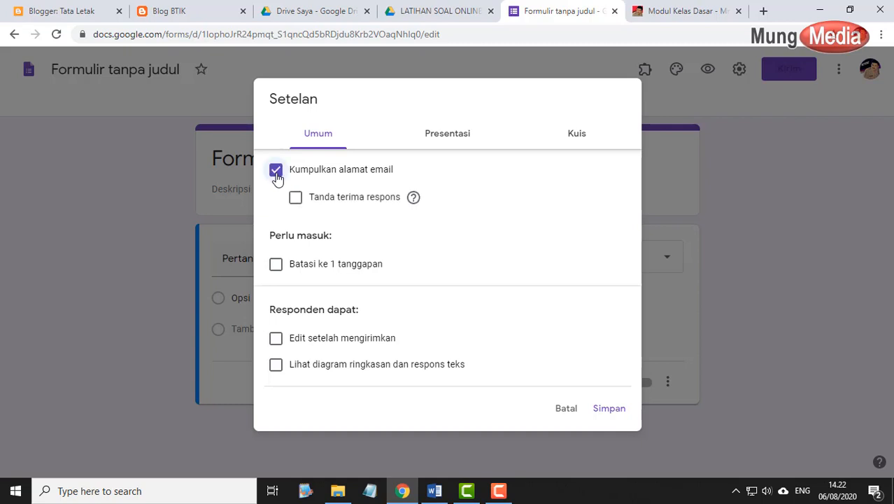
left_click(276, 172)
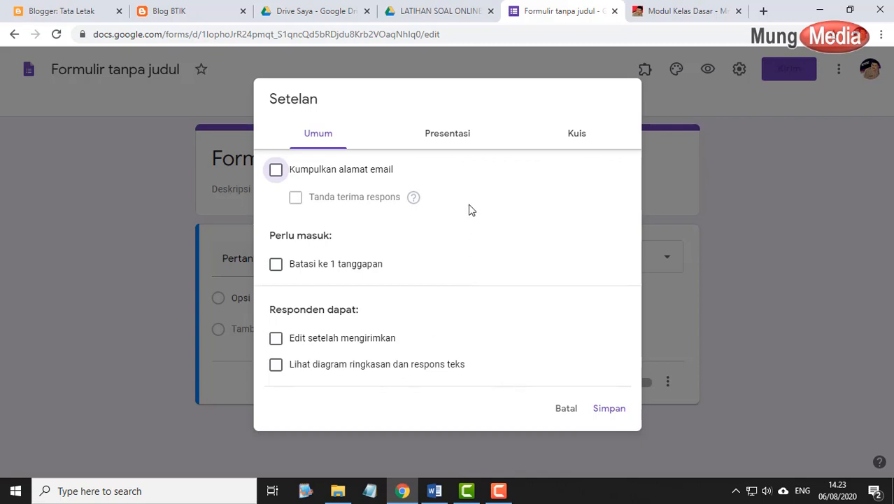
Set the confirmation message to "Terimakasih sudah mengerjakan soal online ini." and save the form settings
left_click(447, 142)
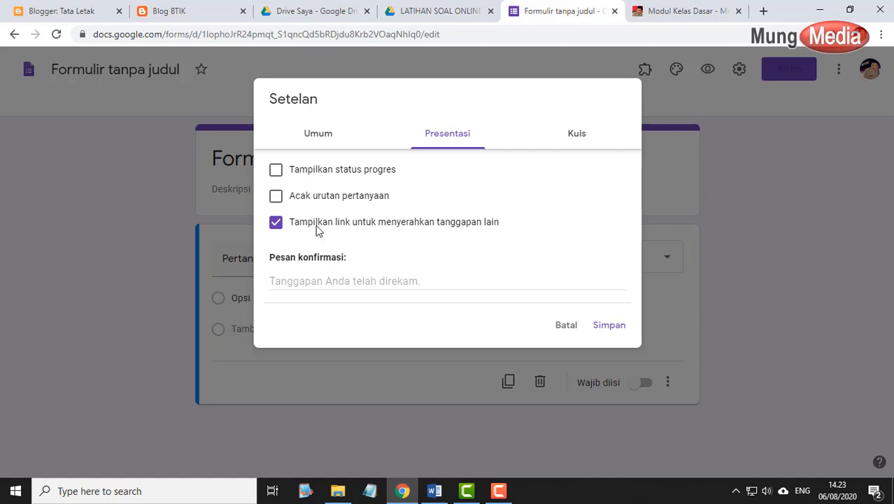
left_click(362, 281)
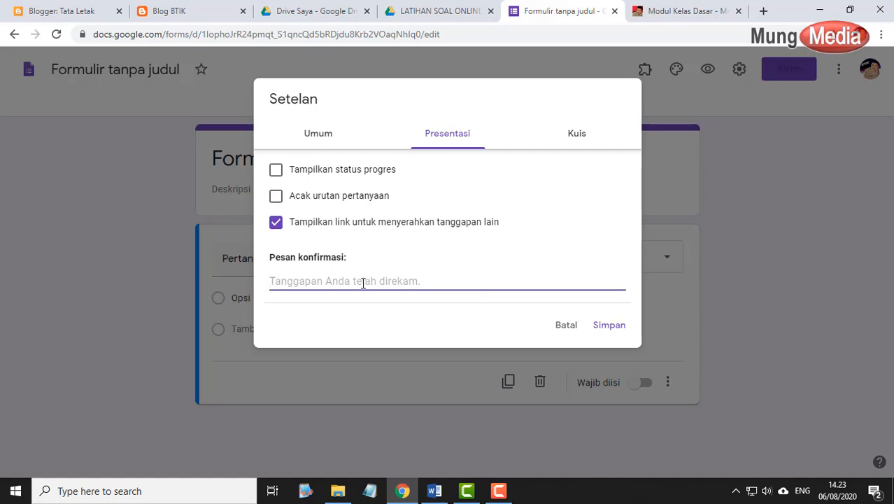
type("Terim")
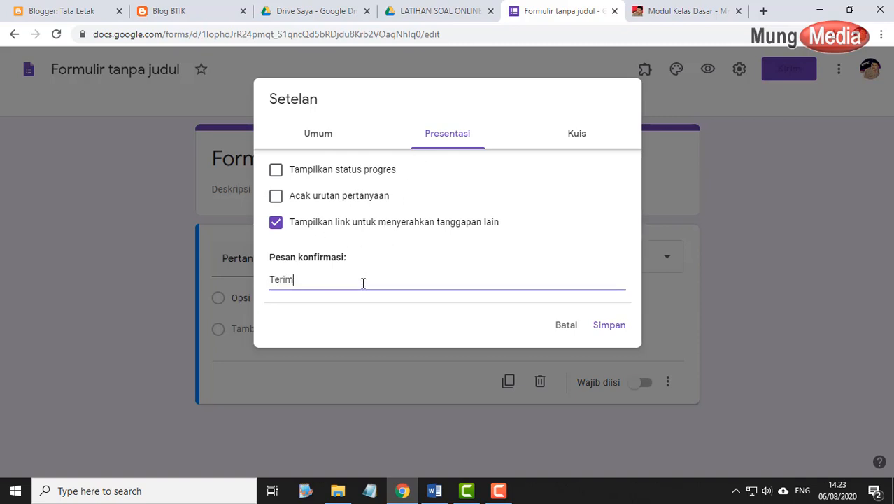
type("akasih sudah mengerjakan soal online")
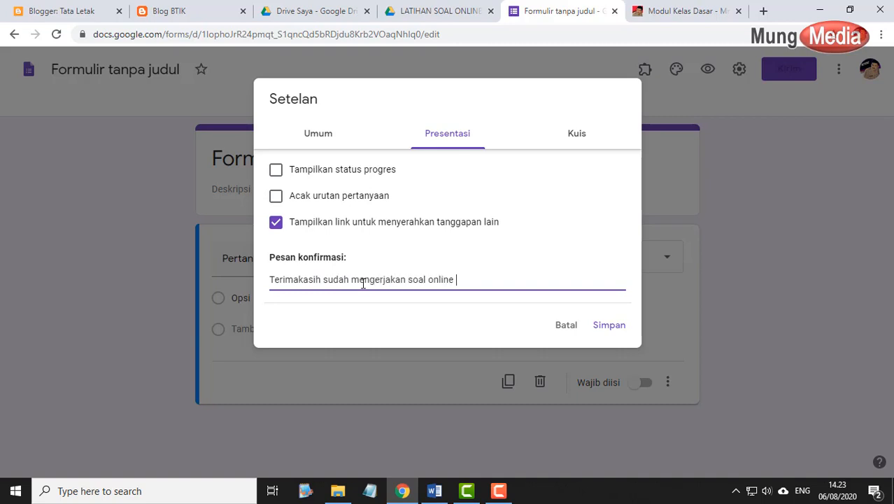
type(" ini.")
left_click(598, 328)
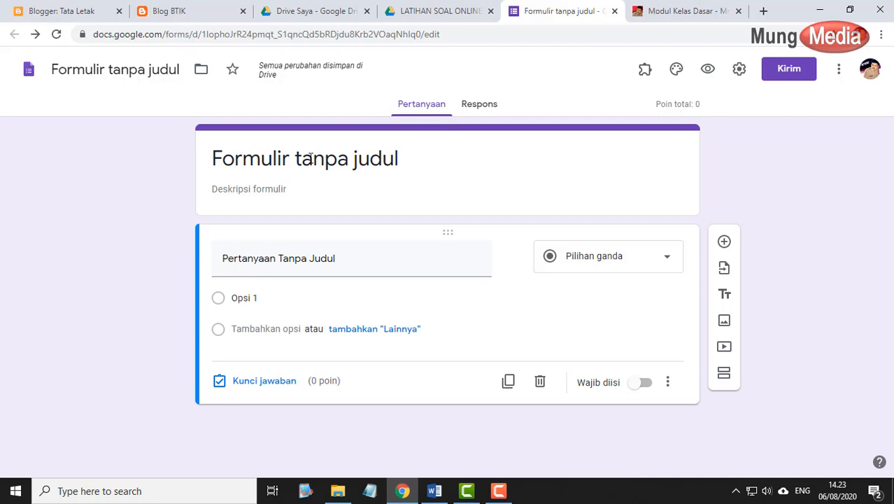
Title the form "Soal Online Ulangan Harian 1 BTIK Kelas 9"
left_click(428, 165)
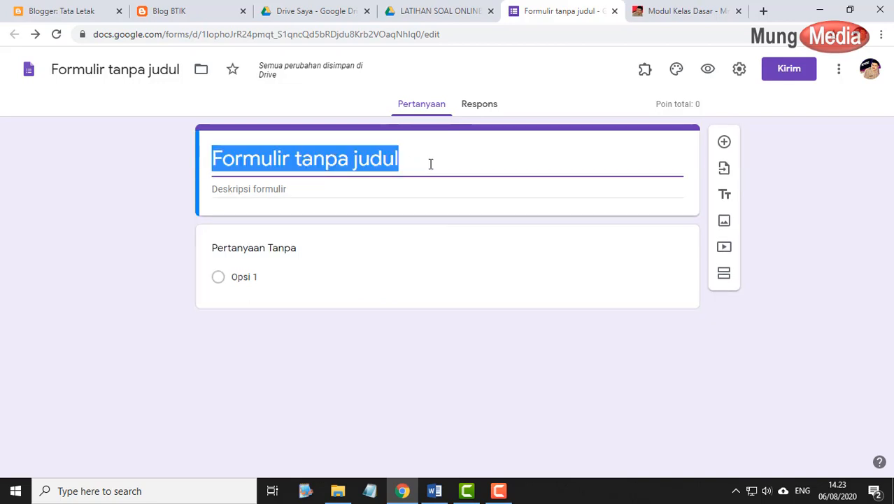
type("Soal Onl")
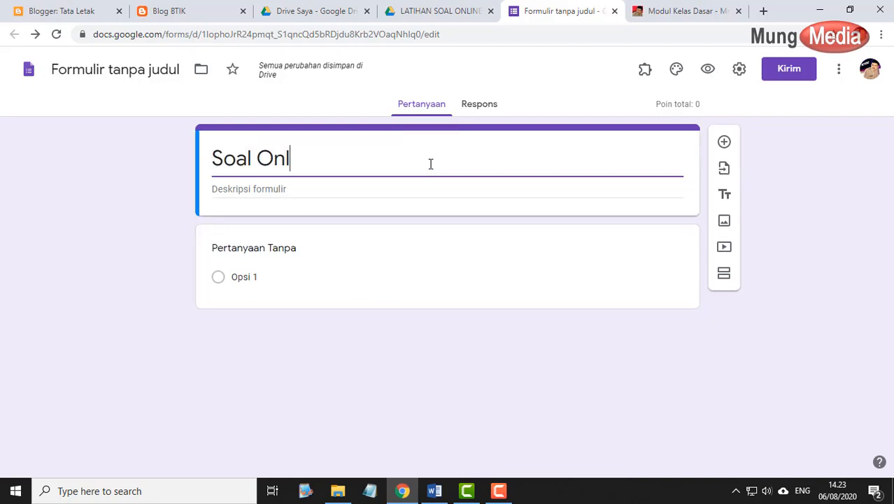
type("ine Ulahan Ha")
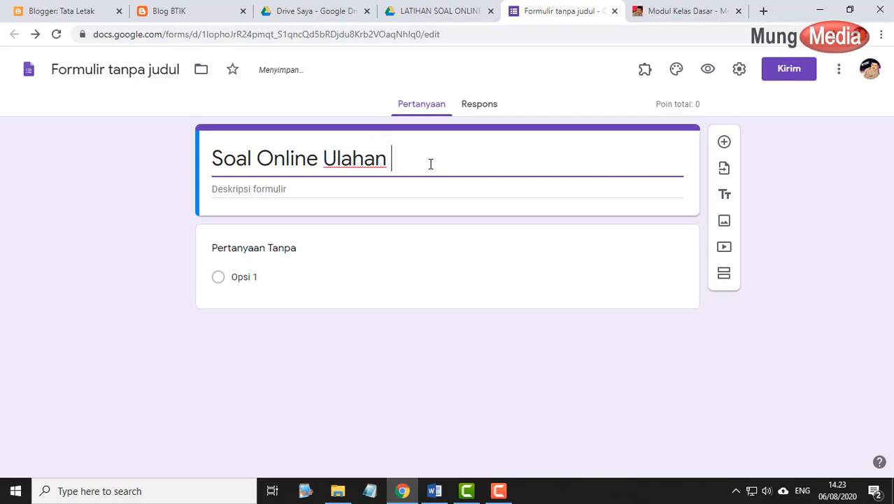
key("BackSpace")
key("BackSpace")
key("BackSpace")
key("BackSpace")
key("BackSpace")
key("BackSpace")
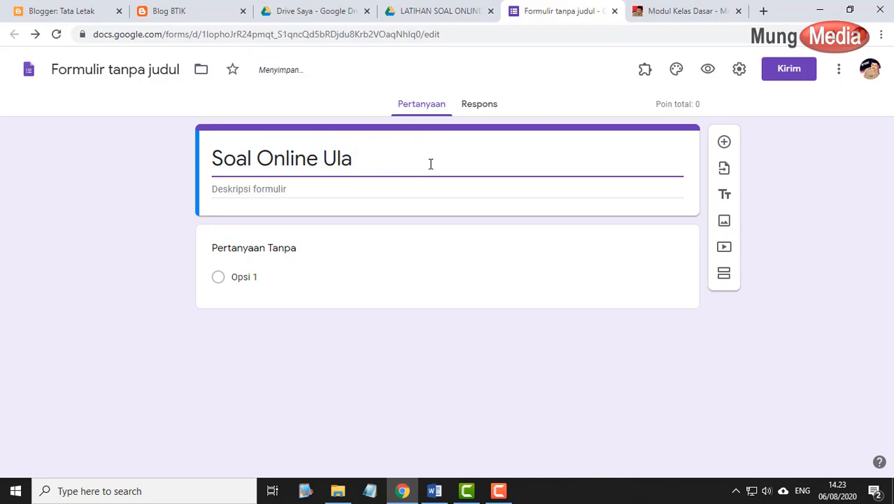
type("ngan Harian 1 BT")
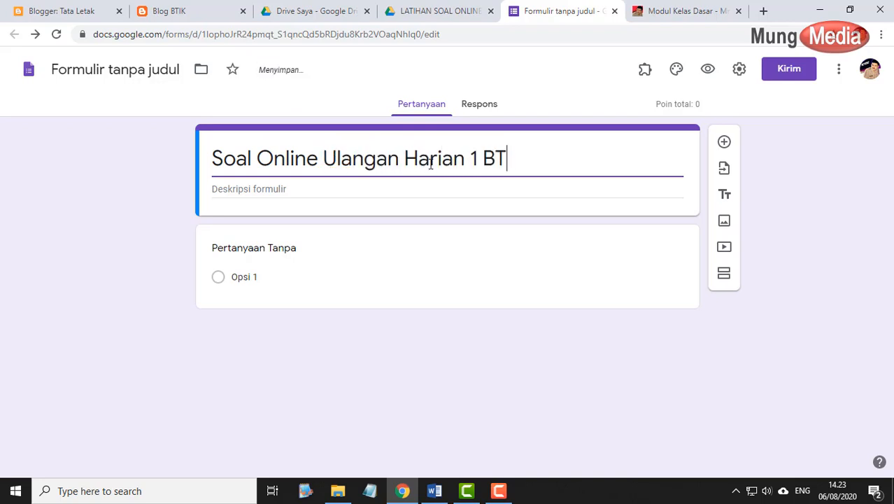
type("IK Kelas 9")
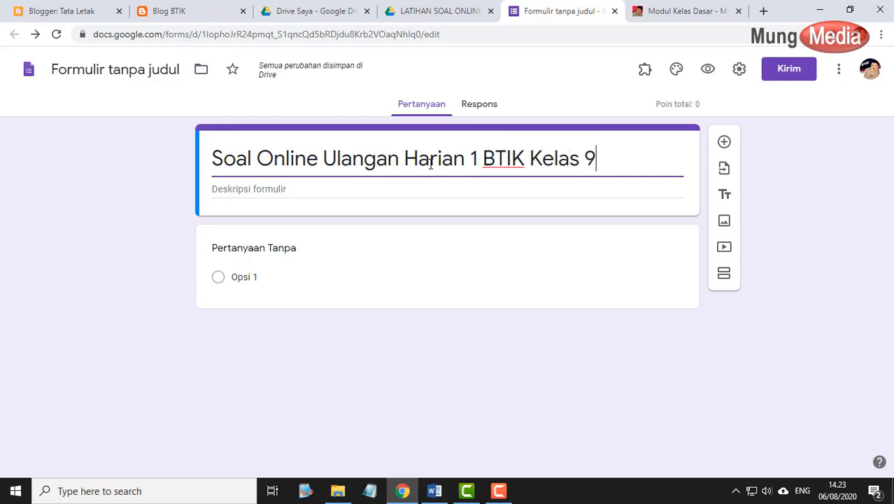
Enter the form description "Silahkan sebelumnya isi identitas diri terlebih dulu di bawah ini"
left_click(287, 191)
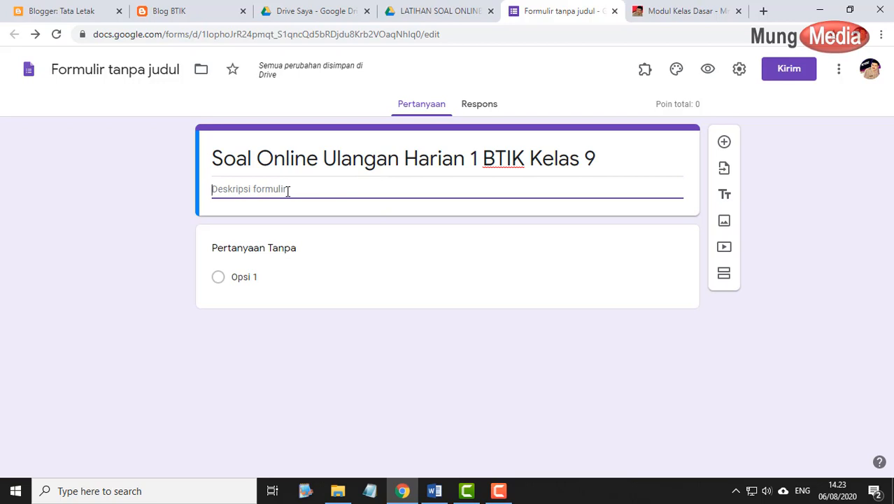
type("Sil")
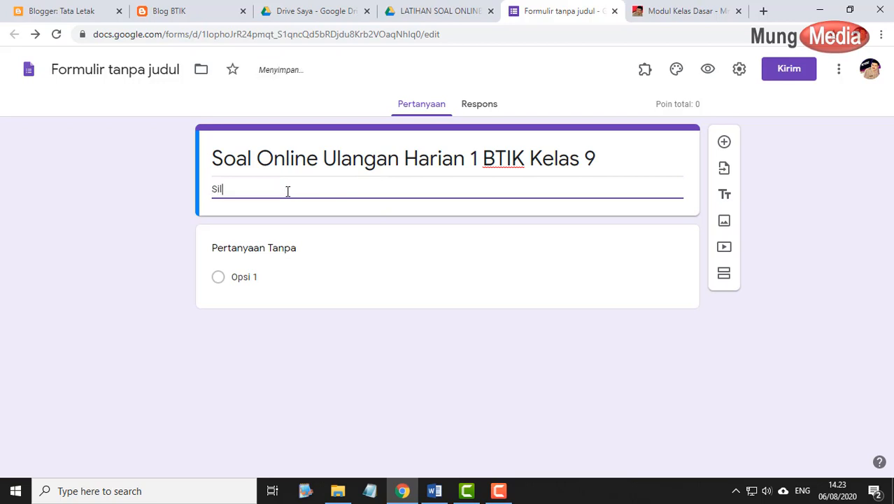
type("ahkan sebelumnya isi identit")
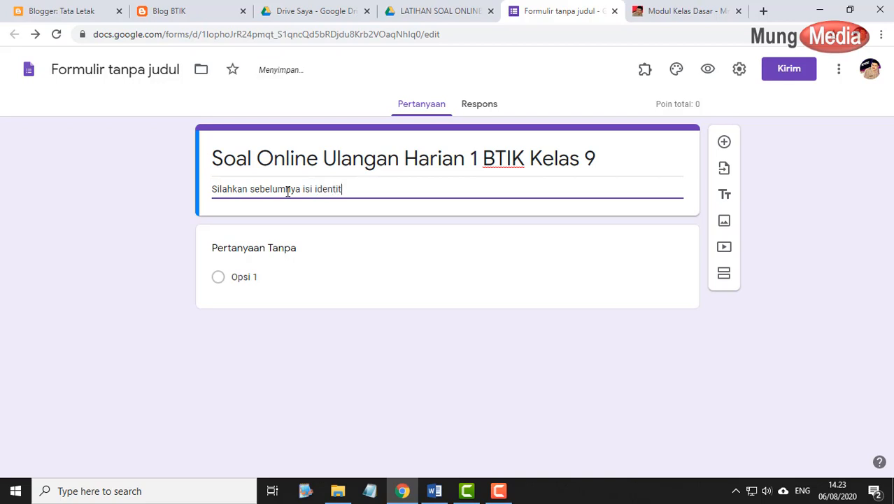
type("as diri terlebih dulu di bawah ini")
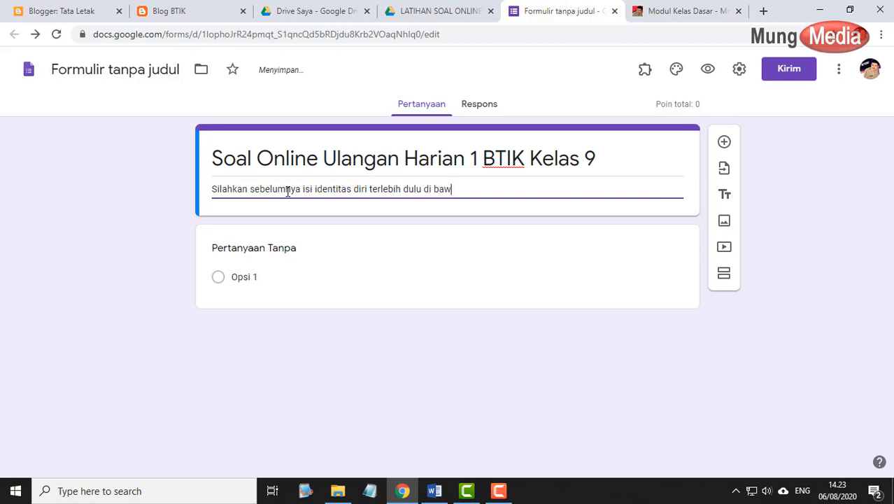
Turn the first question into a required short-answer question titled "Nama"
left_click(260, 255)
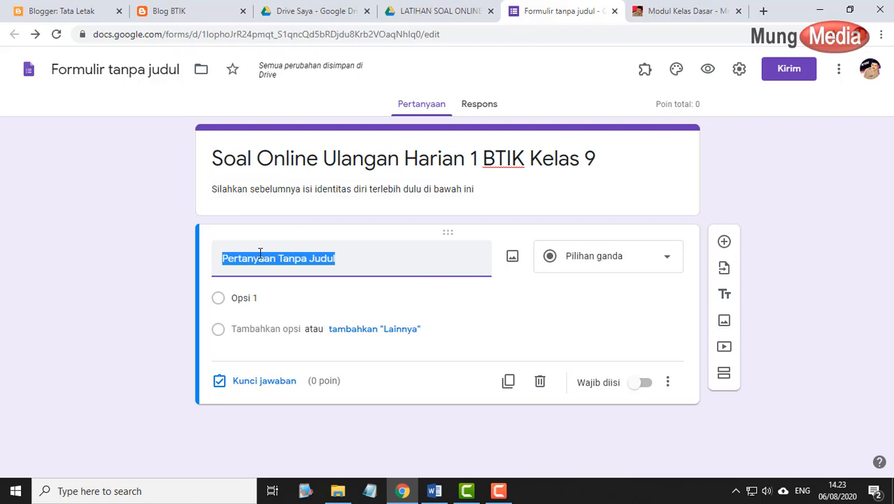
type("Nama")
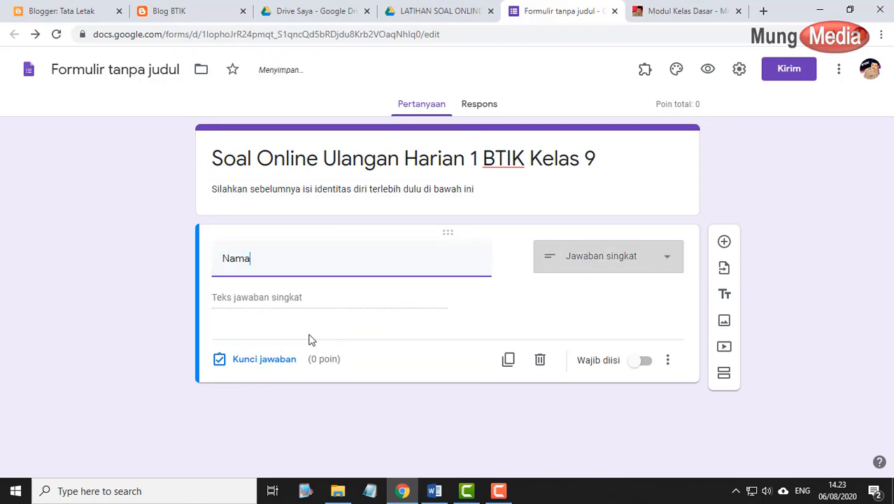
left_click(642, 361)
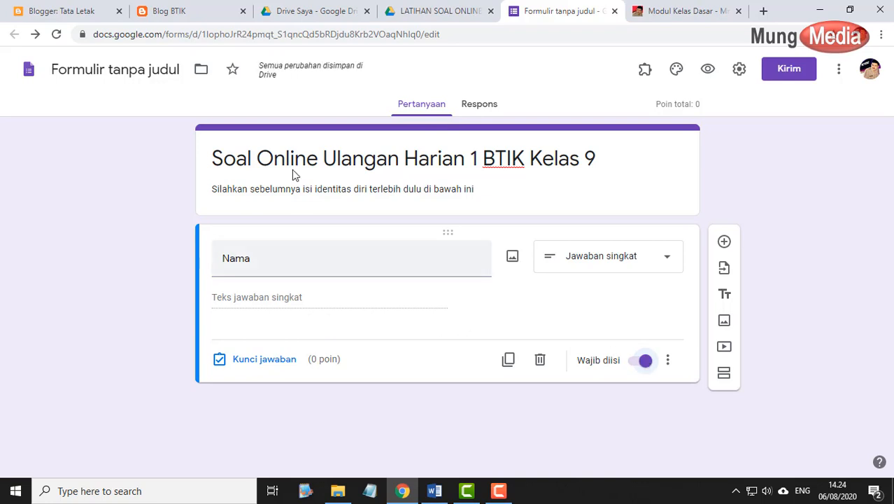
Name the form file "Soal Online Ulangan Harian 1 BTIK Kelas 9" to match its title and check its entry in the LATIHAN SOAL ONLINE folder
left_click(121, 74)
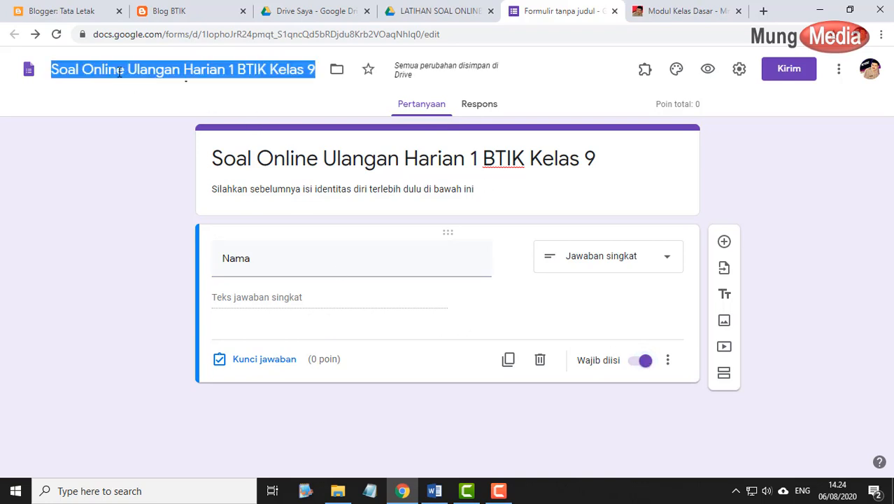
triple_click(344, 163)
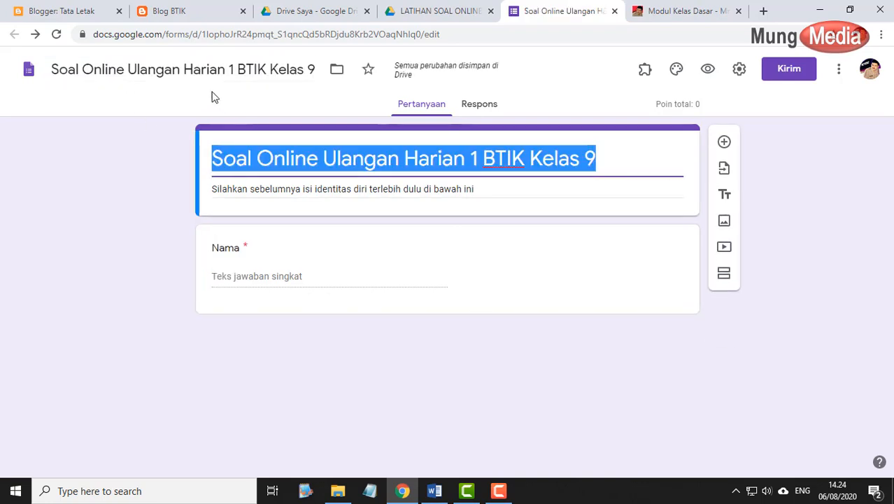
left_click(173, 70)
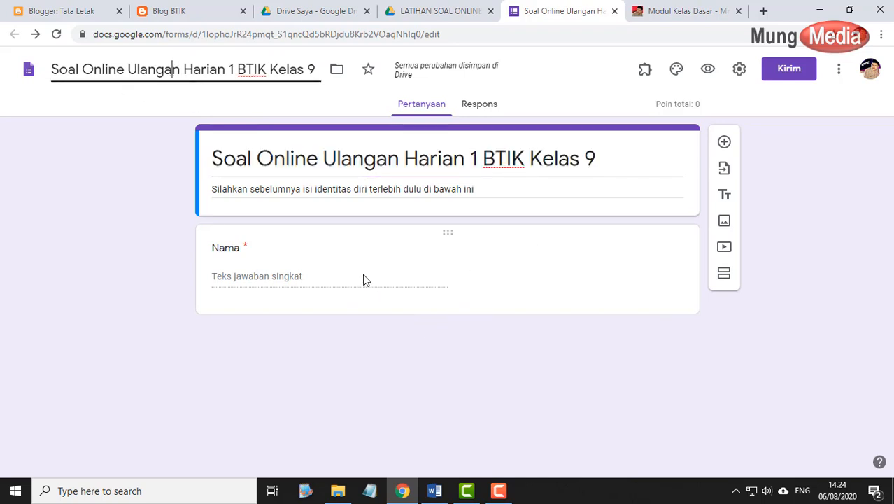
left_click(437, 12)
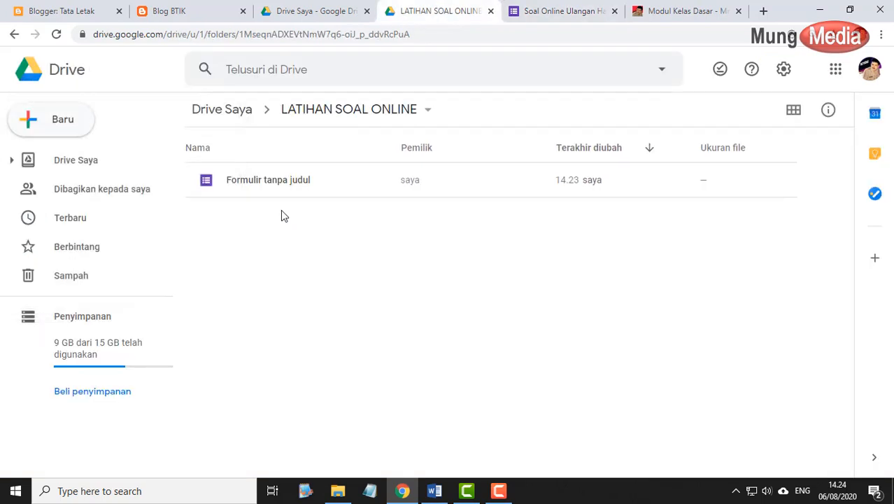
left_click(561, 13)
Add a question titled "Kelas" below the "Nama" question and set its type to Drop-down
left_click(425, 287)
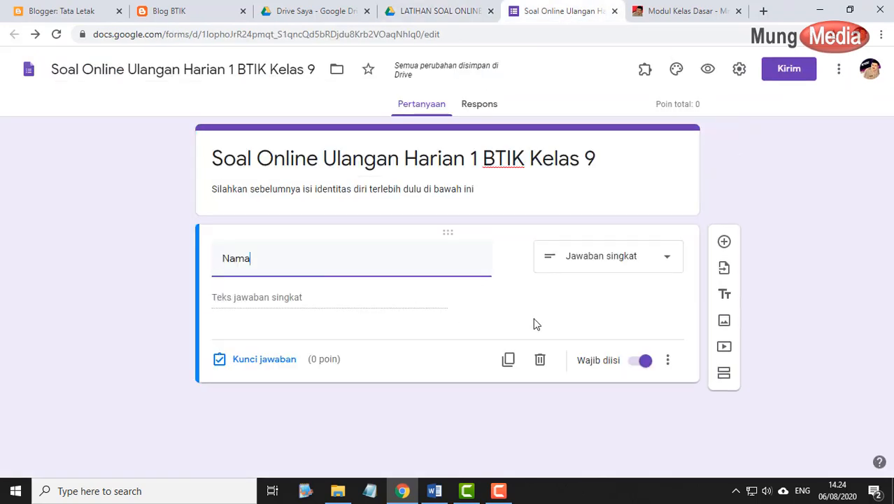
left_click(725, 243)
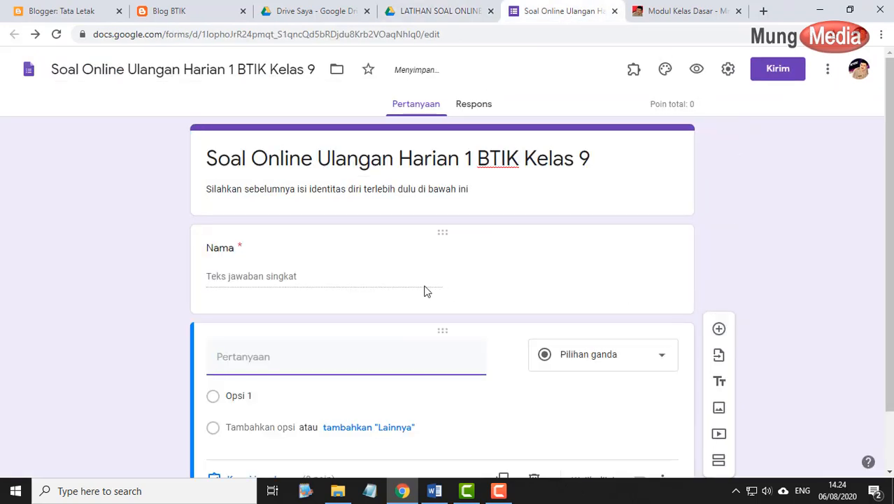
type("Kelas")
left_click(583, 358)
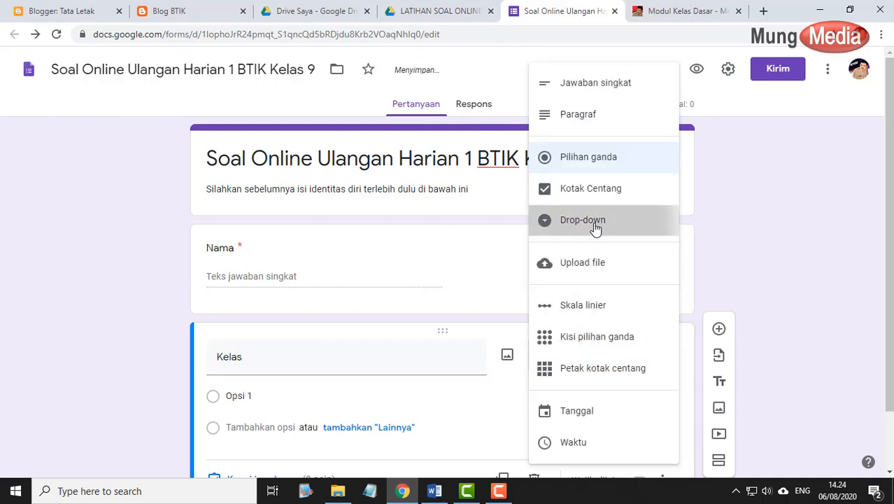
left_click(593, 225)
Enter the options 9A, 9B and 9C for the "Kelas" question and make it required
left_click(285, 325)
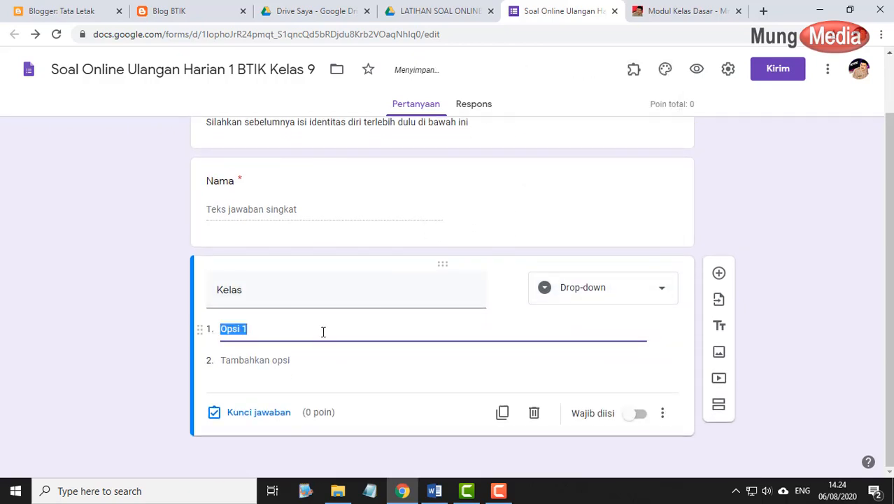
type("9A")
left_click(269, 359)
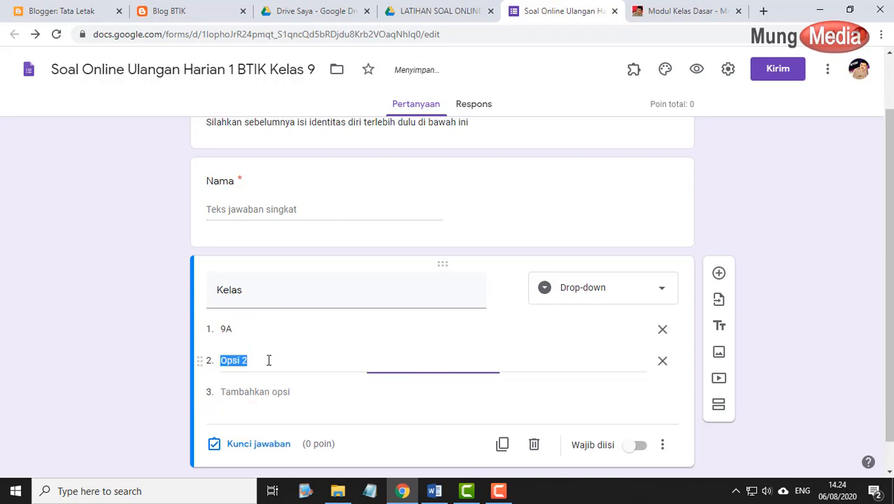
type("9B")
left_click(239, 392)
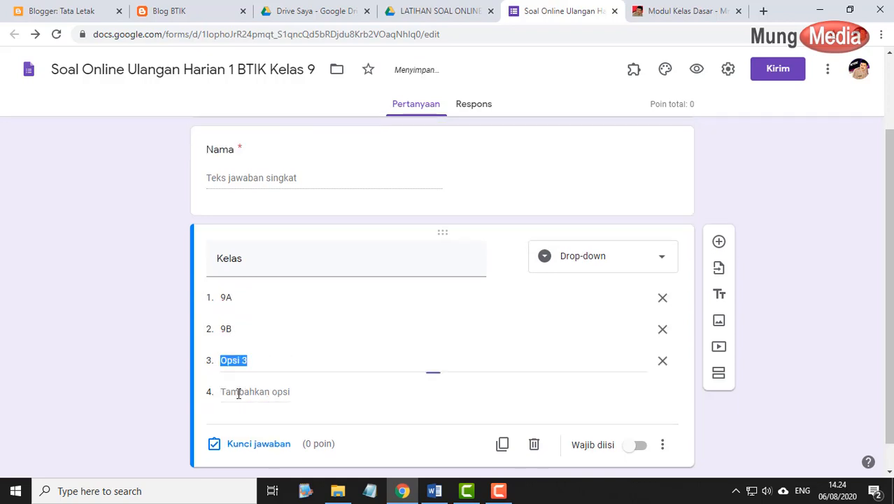
type("9C")
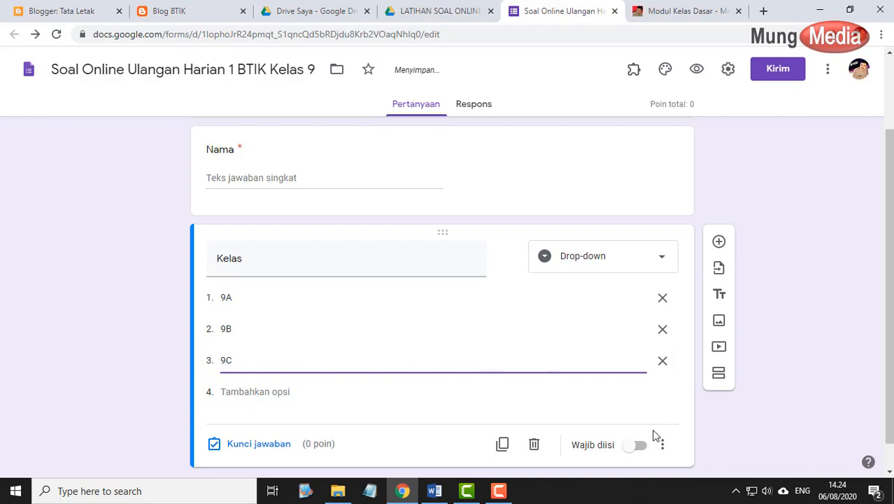
left_click(640, 444)
Add a required short-answer question titled "NIS" below "Kelas", removing its number response validation
left_click(719, 211)
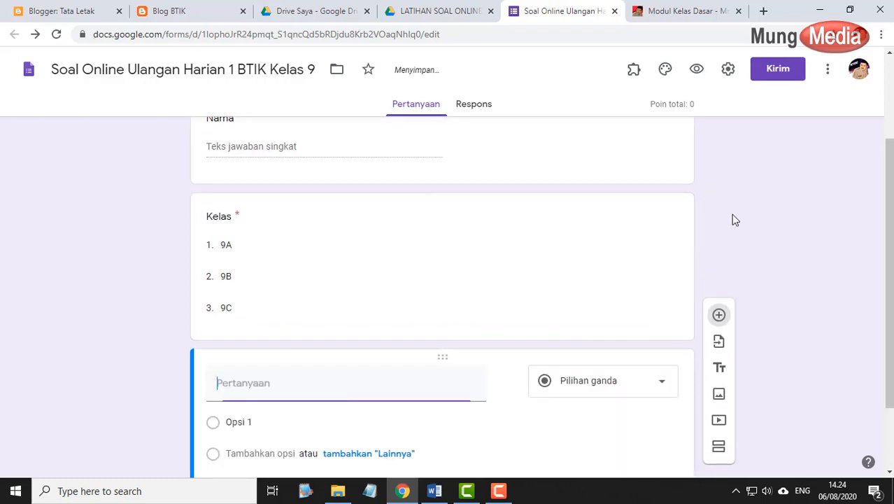
type("NIS")
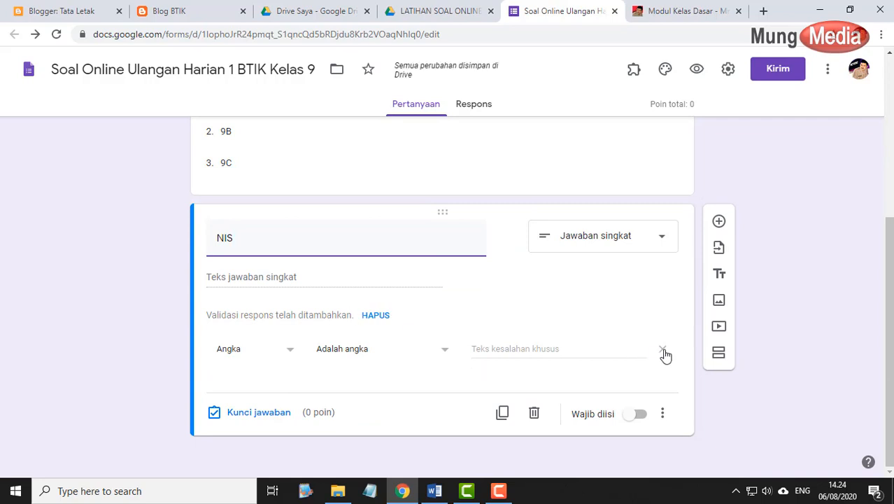
left_click(663, 350)
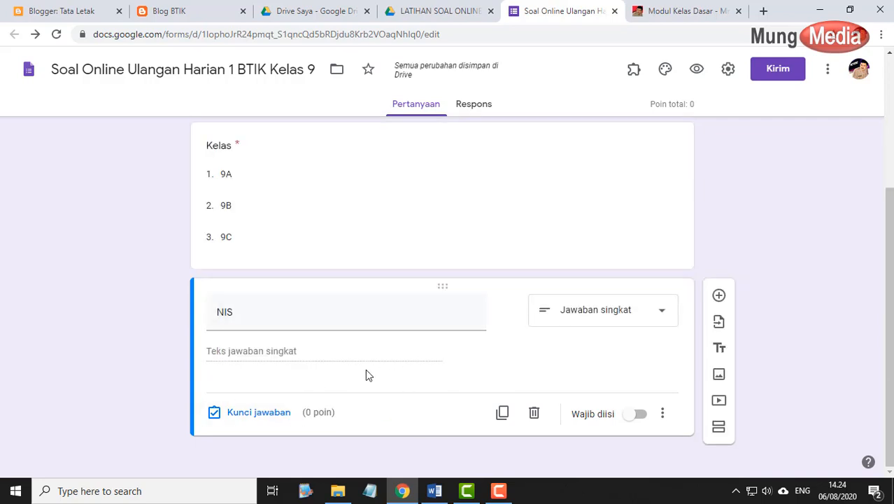
left_click(637, 413)
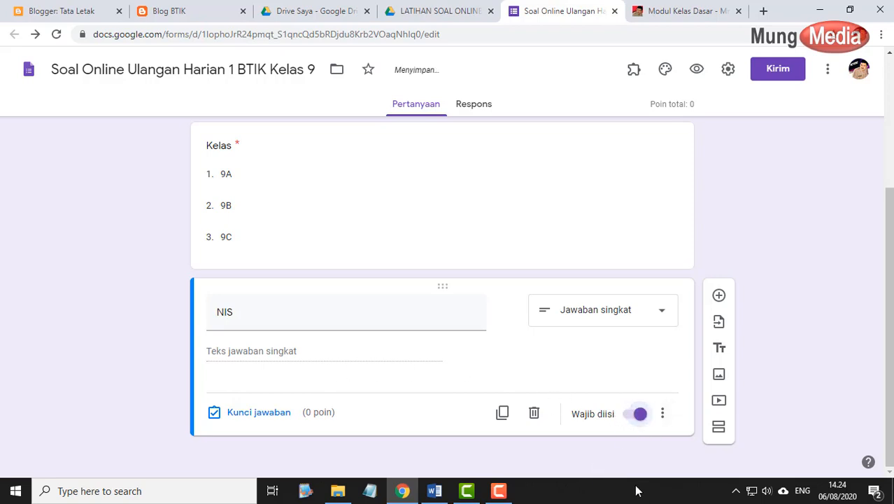
Add a new section after the "NIS" question and title it "Kerjakan soal di bawah ini"
scroll(463, 306, "up", 4)
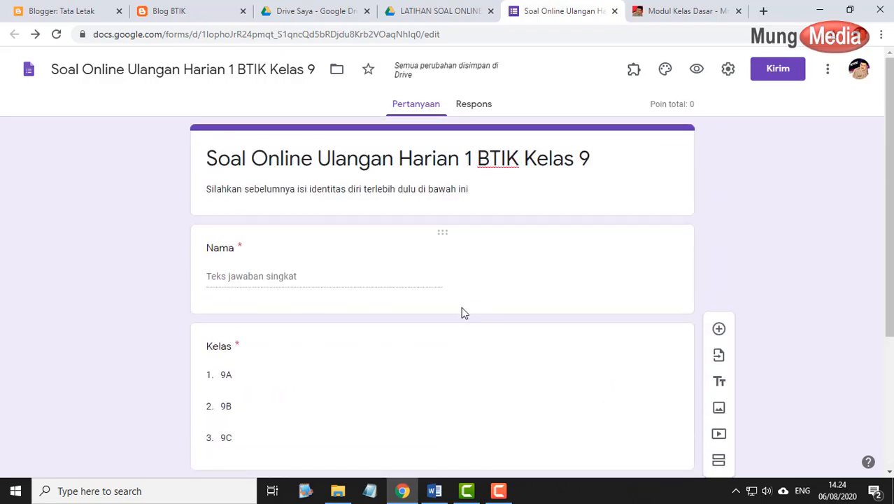
scroll(462, 309, "down", 4)
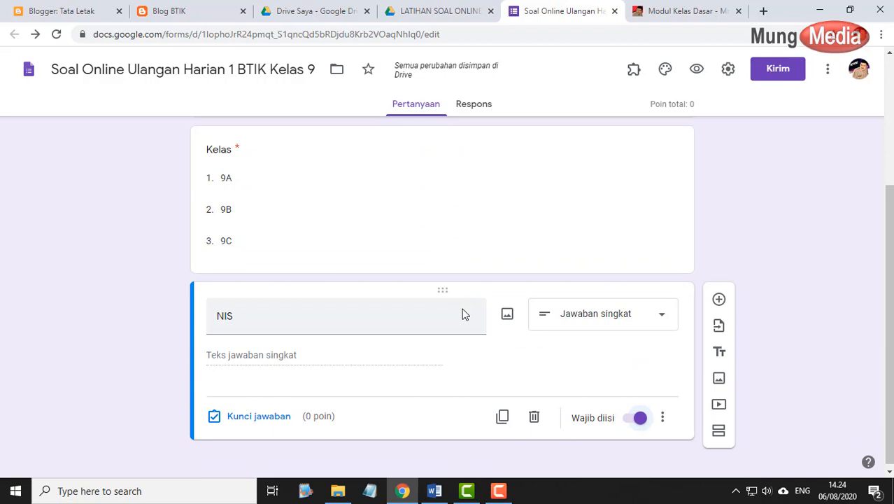
left_click(717, 432)
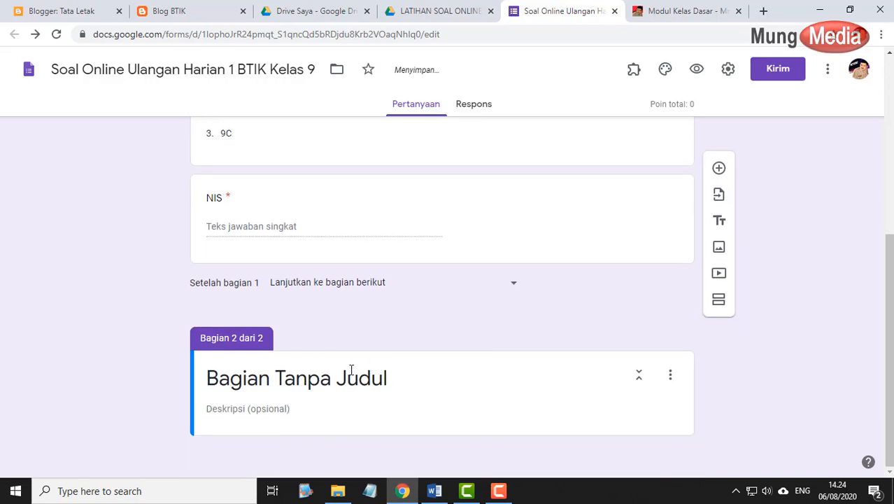
scroll(390, 253, "up", 5)
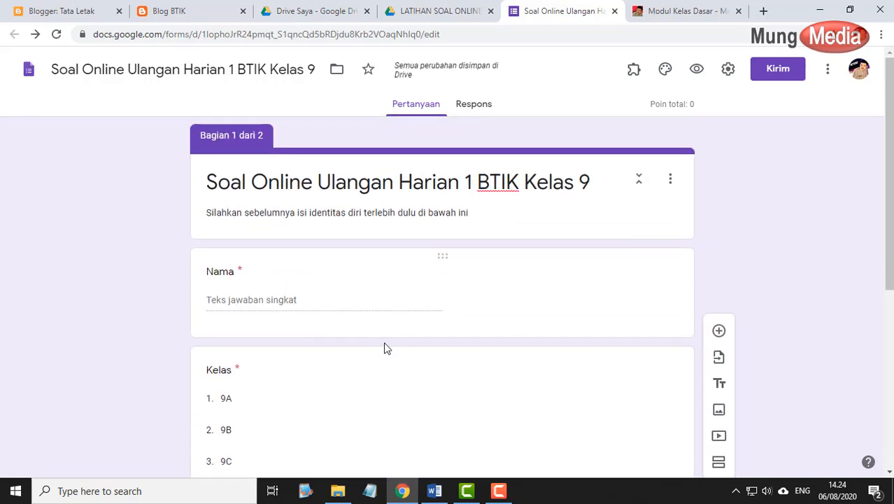
scroll(387, 348, "down", 4)
scroll(493, 279, "up", 3)
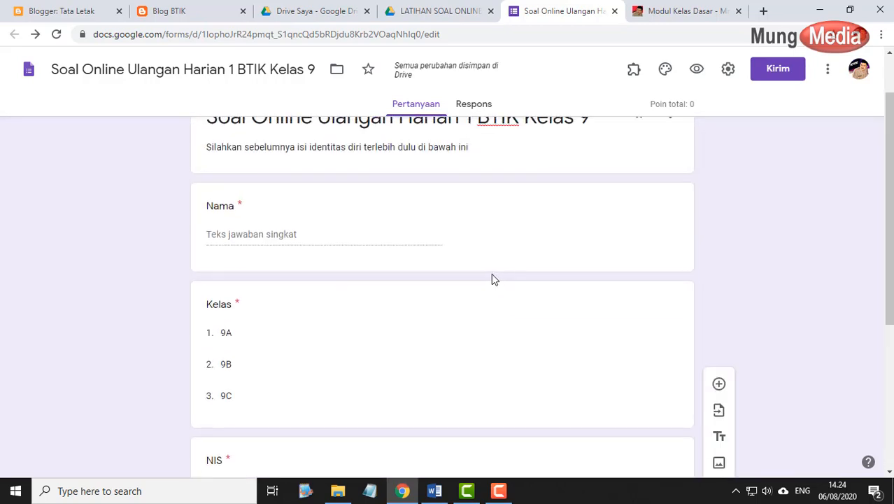
scroll(491, 278, "down", 4)
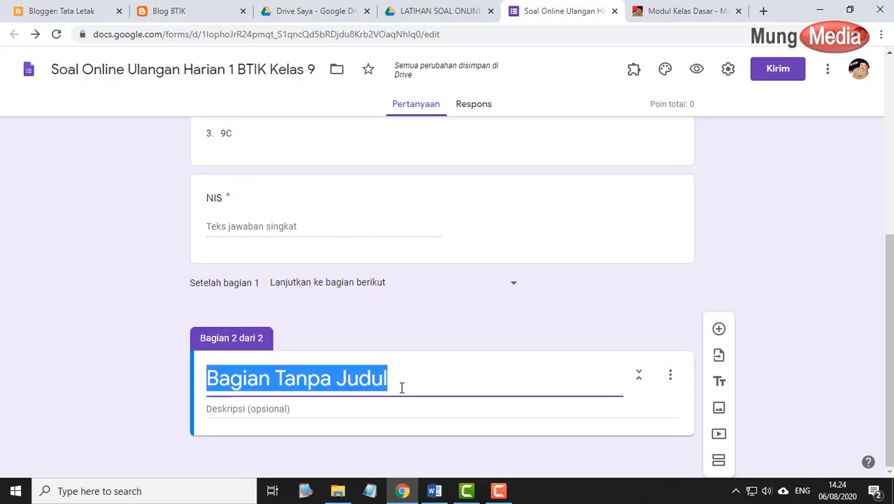
type("Kerjakan ")
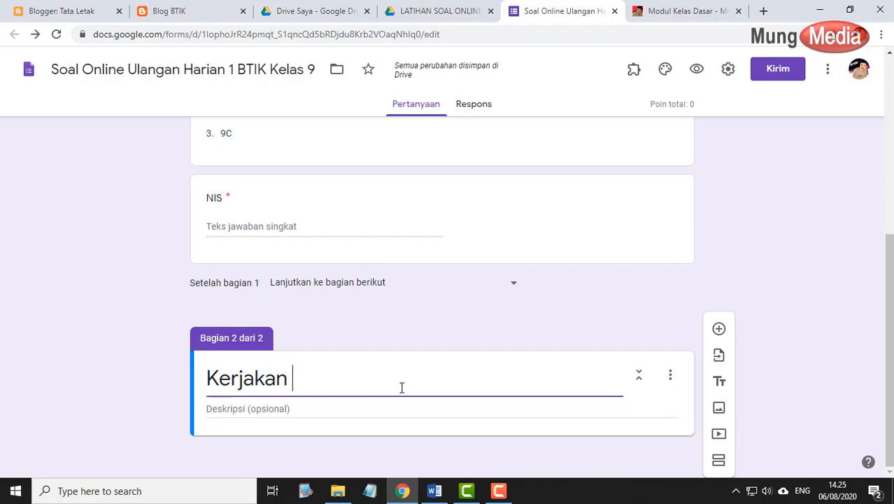
type("soal di ab")
key("BackSpace")
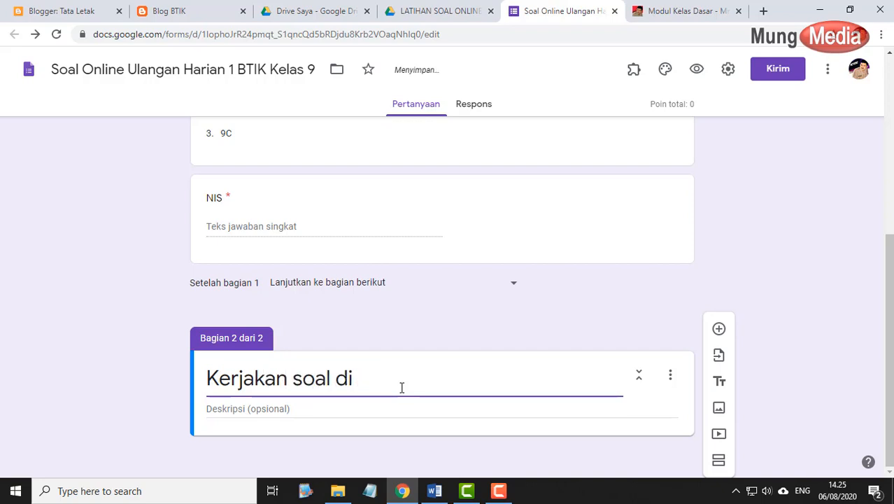
type("bawah ini")
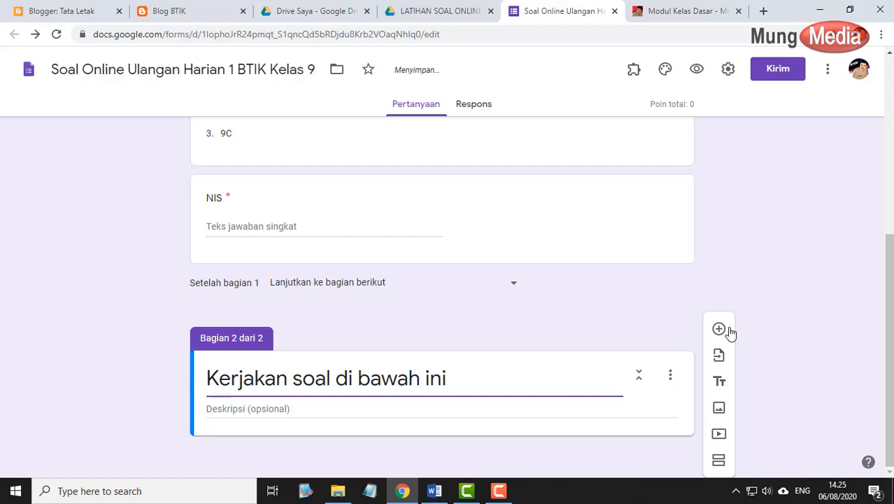
Add a multiple-choice question to section 2 and fill in "www sering disebut dengan istilah...." copied from the Word document dfdsfds.docx
left_click(720, 331)
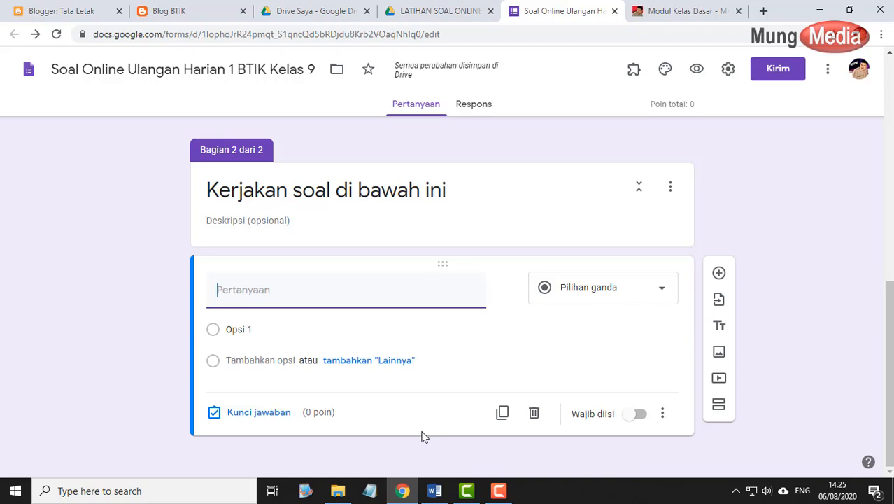
left_click(434, 491)
key("ctrl+a")
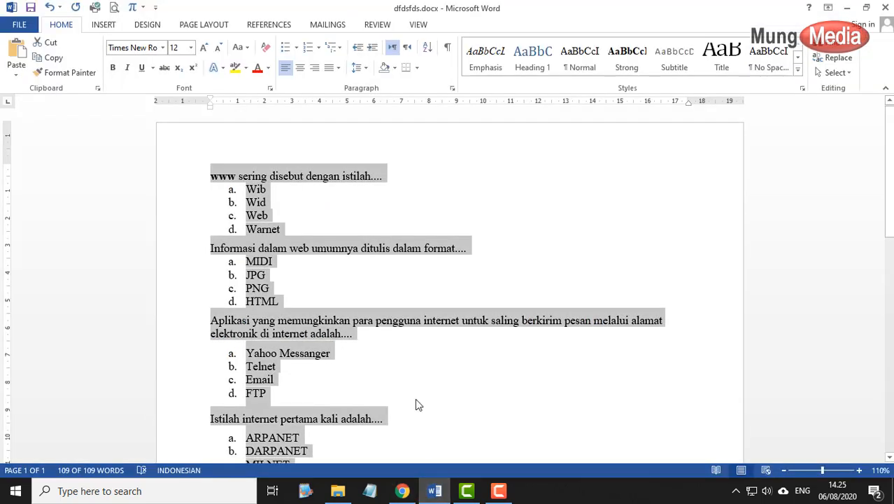
left_click(385, 214)
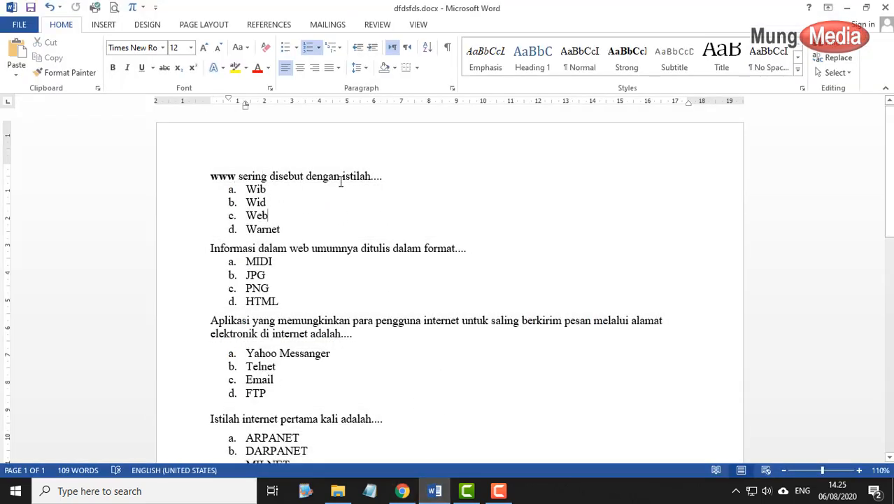
left_click(176, 179)
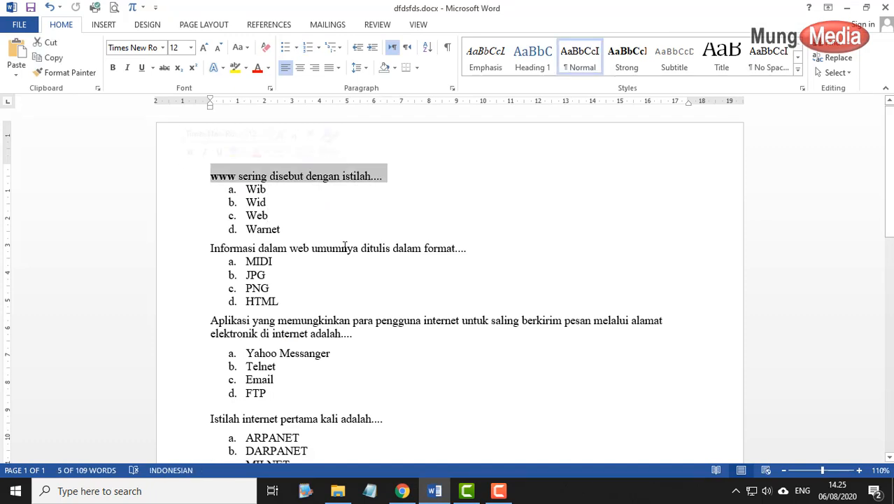
left_click(56, 59)
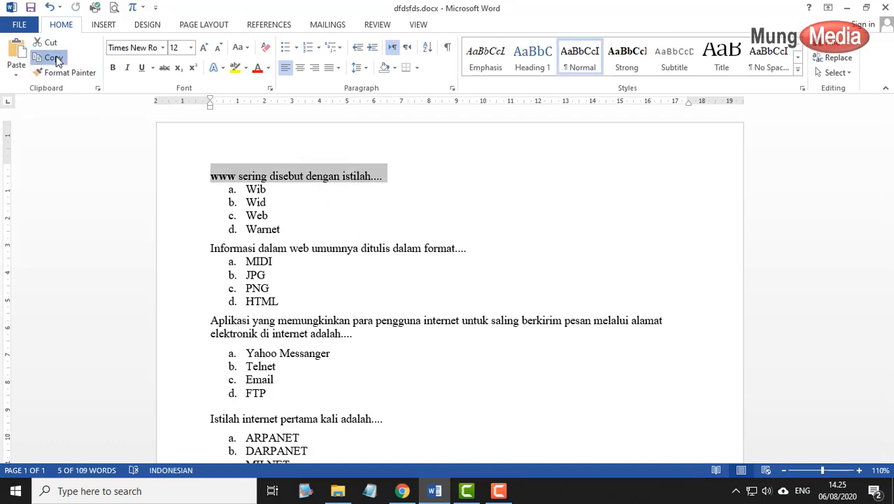
left_click(402, 491)
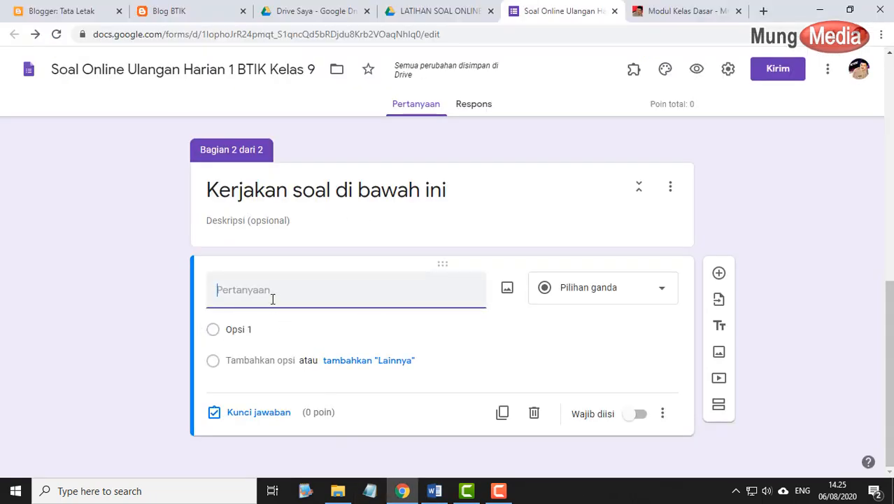
key("ctrl+v")
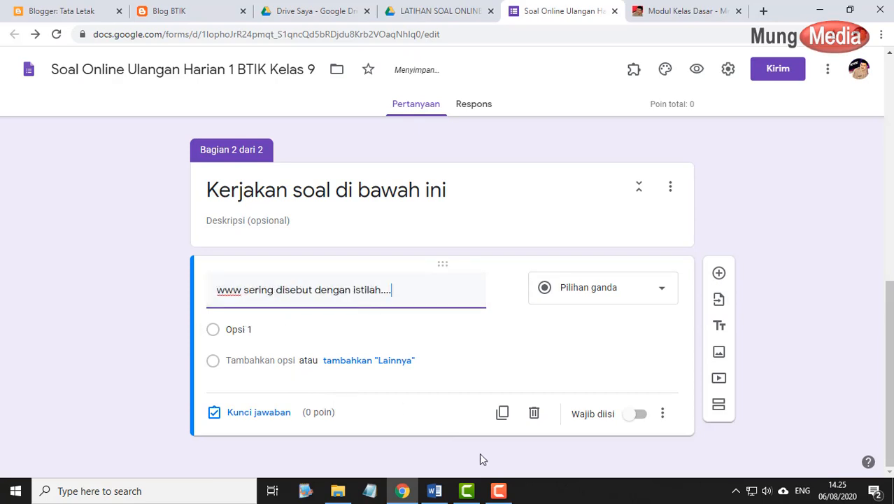
Switch to the Word document and remove the list lettering from the first question's answer choices Wib, Wid, Web and Warnet
left_click(444, 490)
left_click_drag(179, 195, 176, 231)
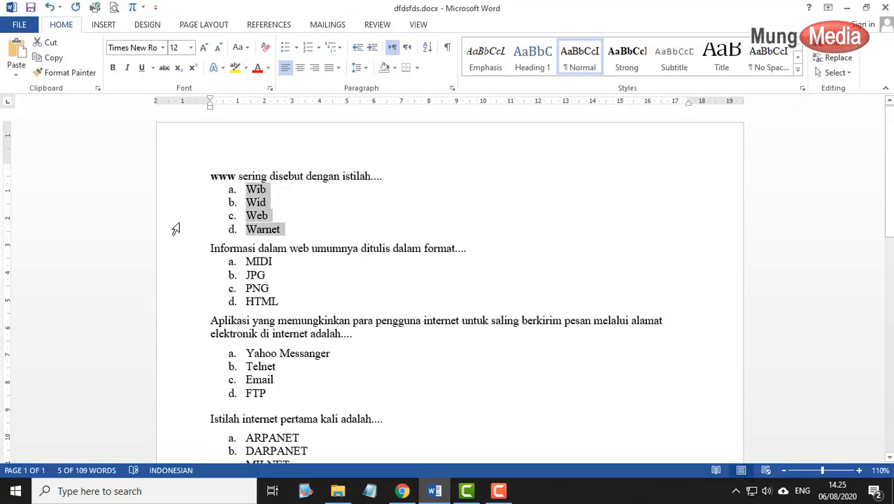
left_click(308, 47)
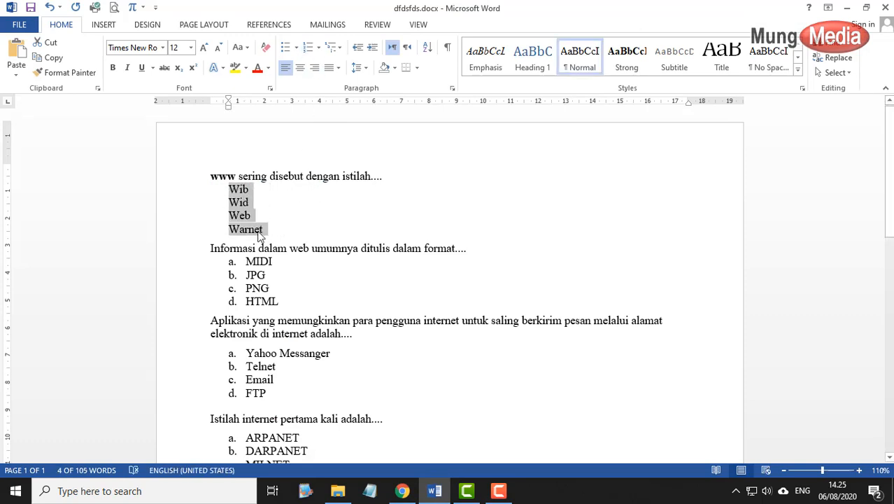
Switch to the Google Forms quiz, fill in the copied answer choices Wib, Wid, Web and Warnet, and make the question required
left_click(403, 491)
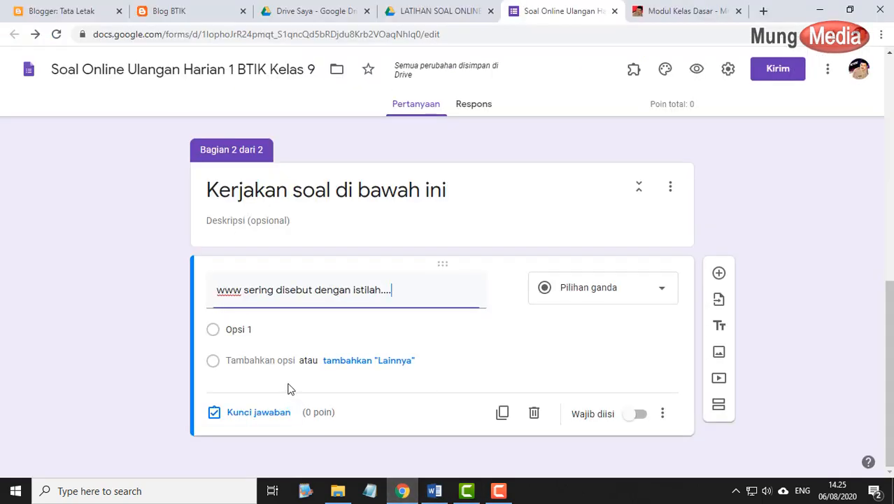
left_click(263, 329)
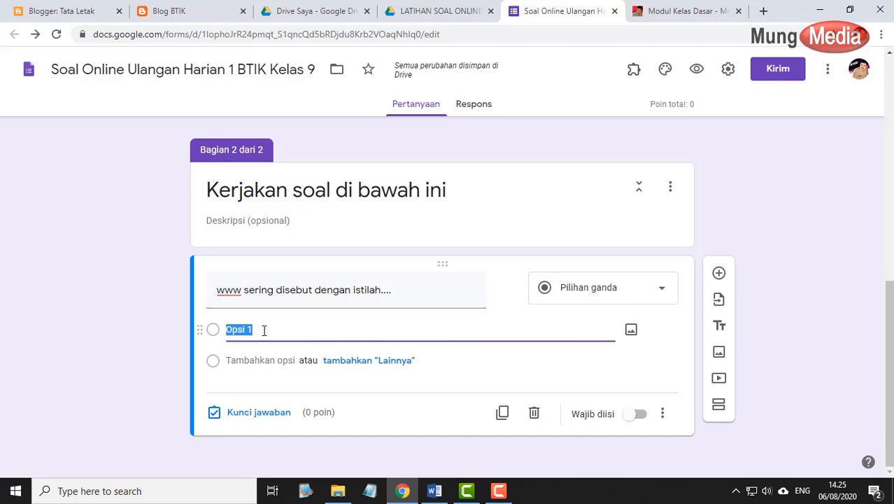
key("ctrl+v")
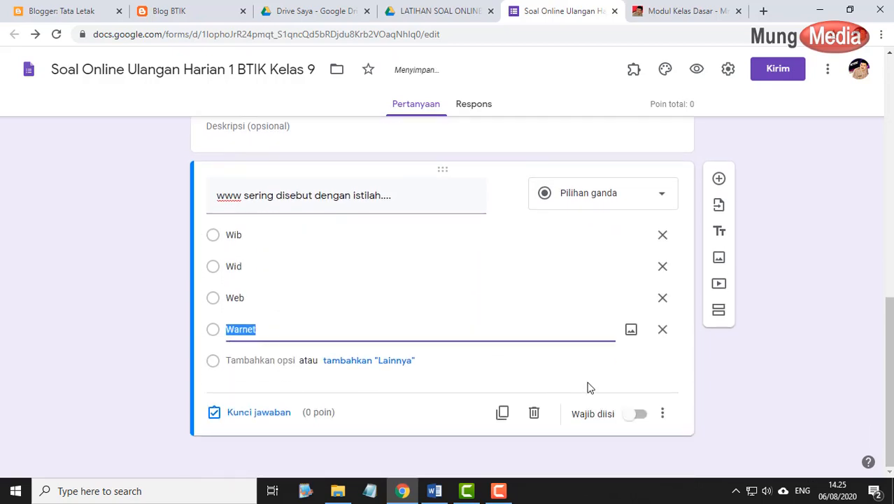
left_click(626, 414)
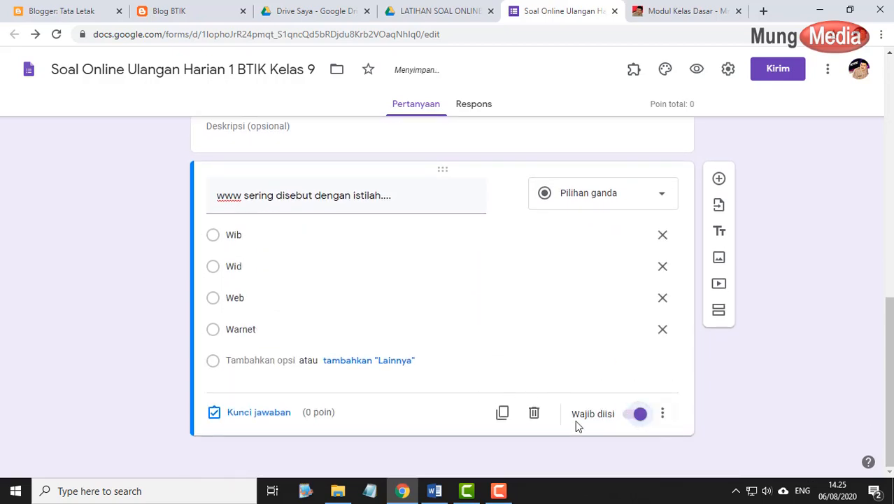
Set the question's answer key to "Web" worth 1 point
left_click(265, 414)
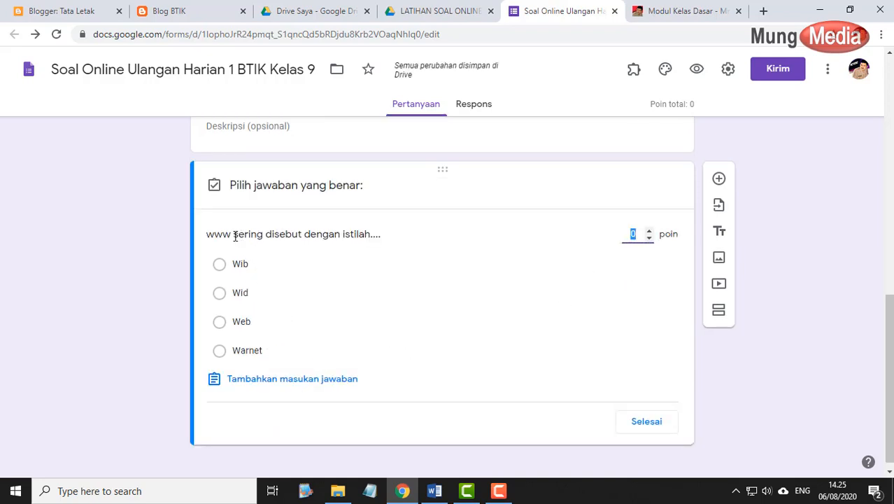
left_click(229, 325)
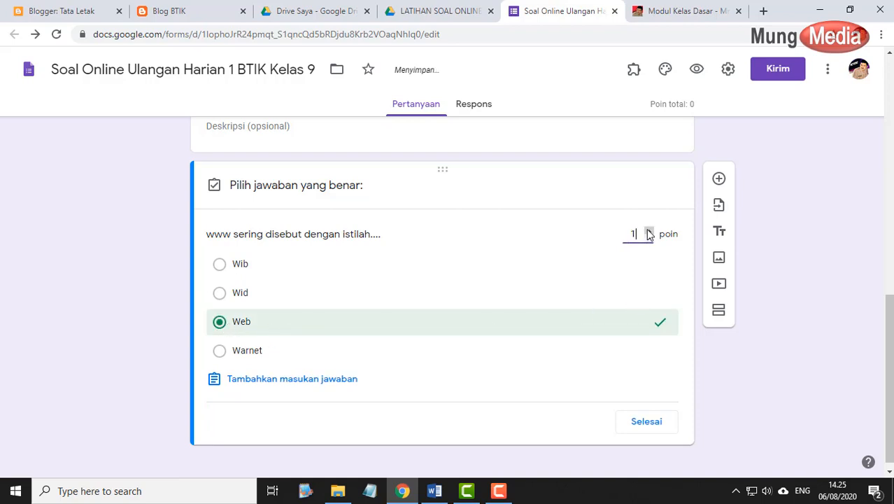
left_click(640, 423)
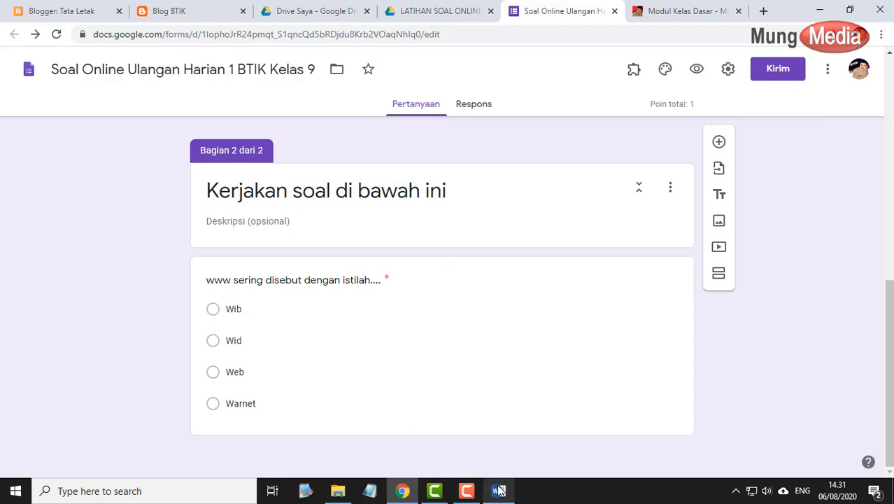
Switch to the Word document Soal UH1.docx and review its questions and lettered answer choices
mouse_move(498, 489)
left_click(462, 418)
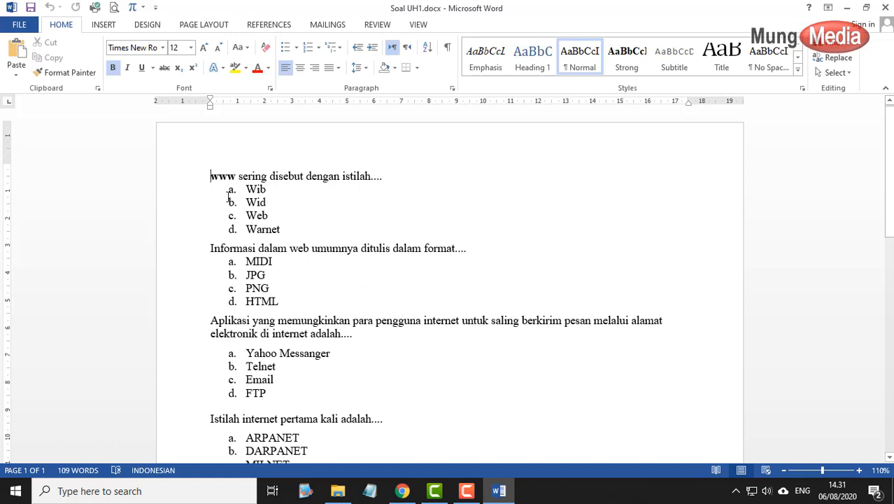
scroll(395, 284, "down", 4)
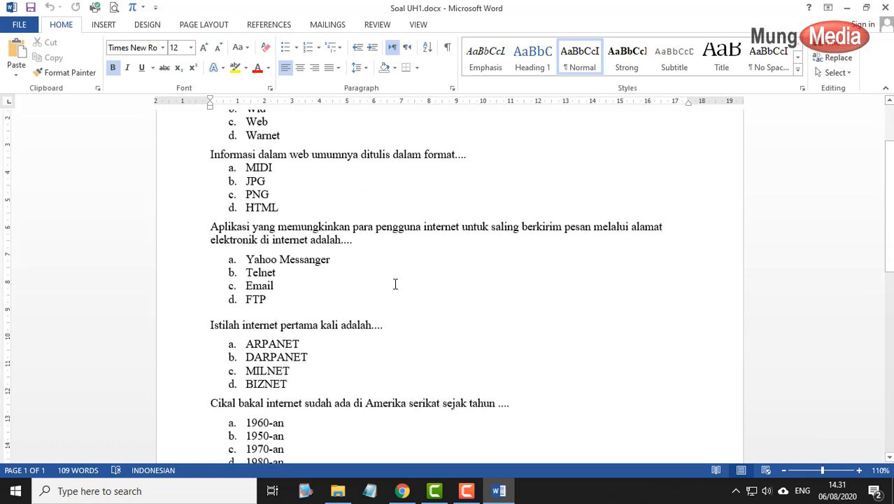
scroll(389, 287, "up", 2)
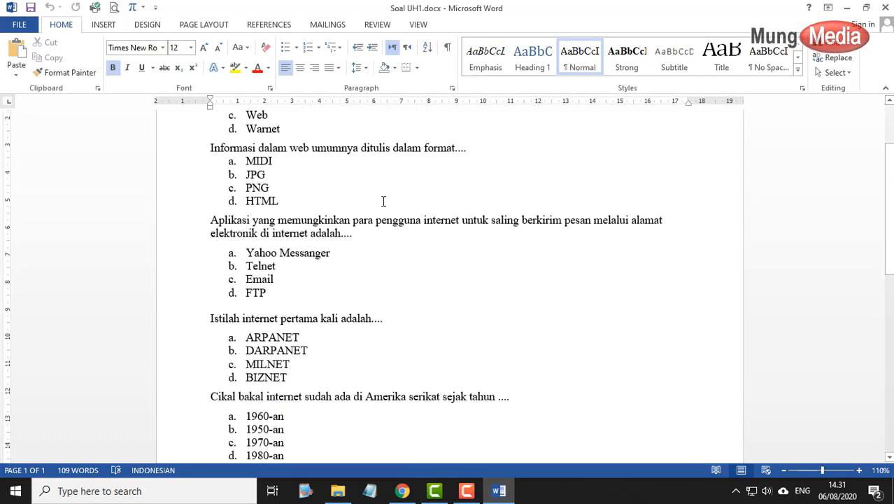
scroll(409, 302, "up", 3)
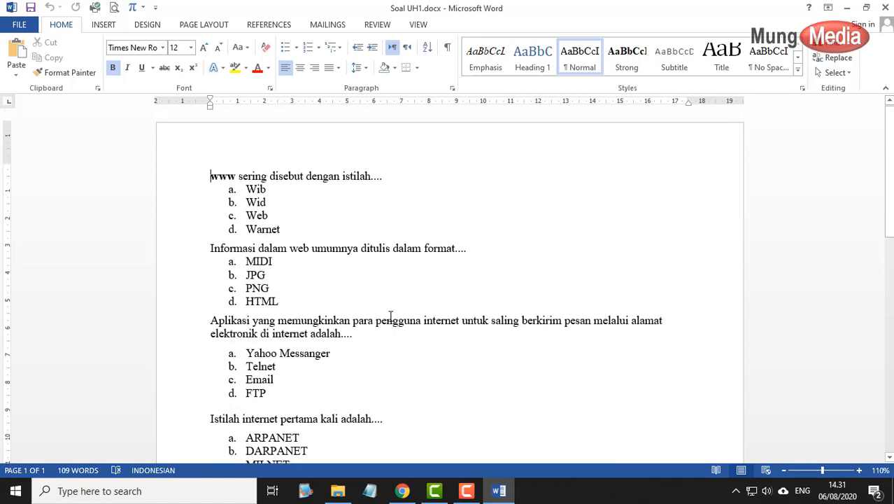
Switch to the LATIHAN SOAL ONLINE folder in Google Drive and upload Soal UH1.docx from the Desktop
mouse_move(410, 491)
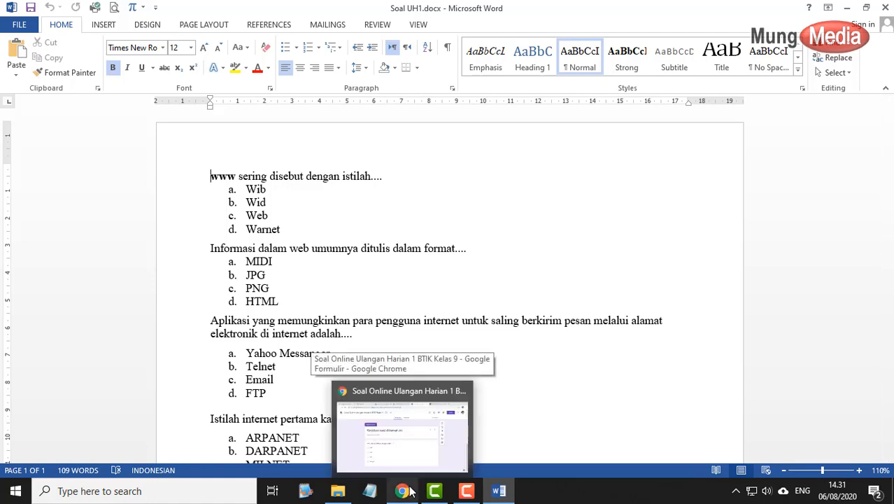
left_click(411, 492)
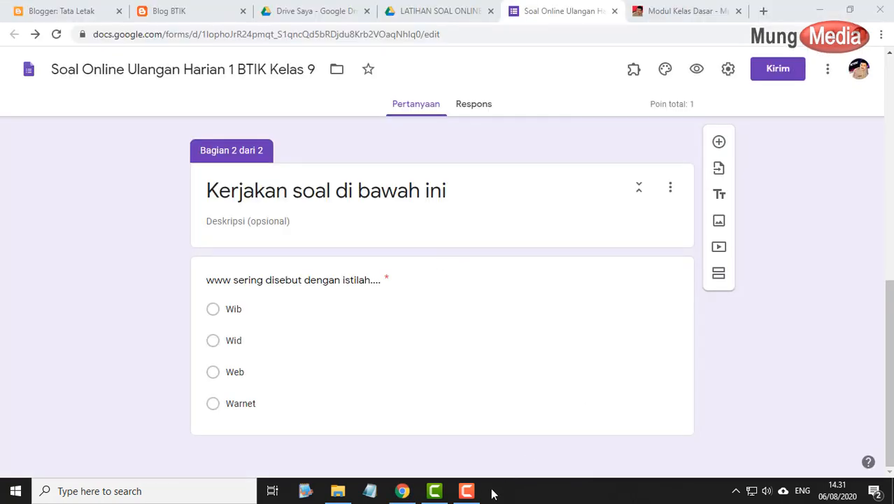
left_click(419, 14)
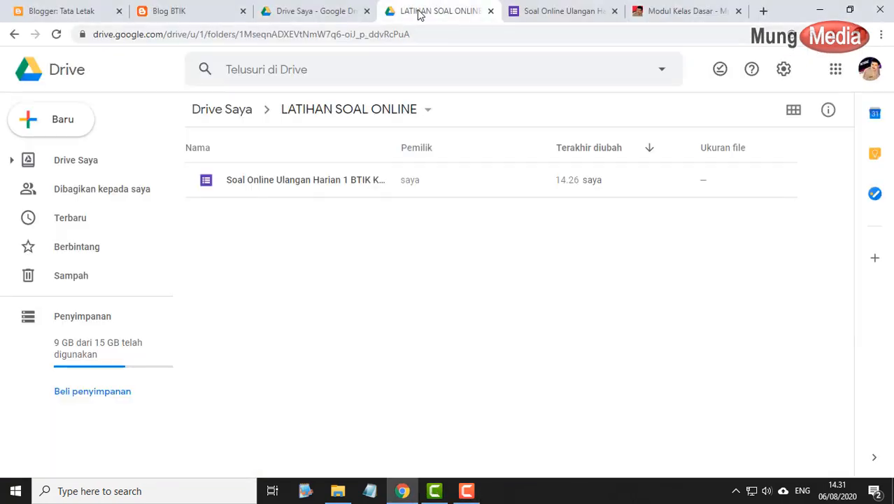
left_click(67, 122)
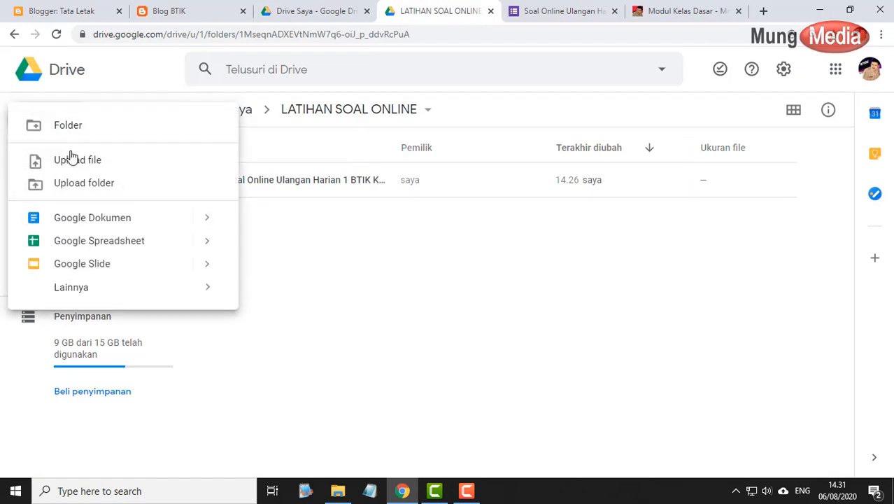
left_click(80, 160)
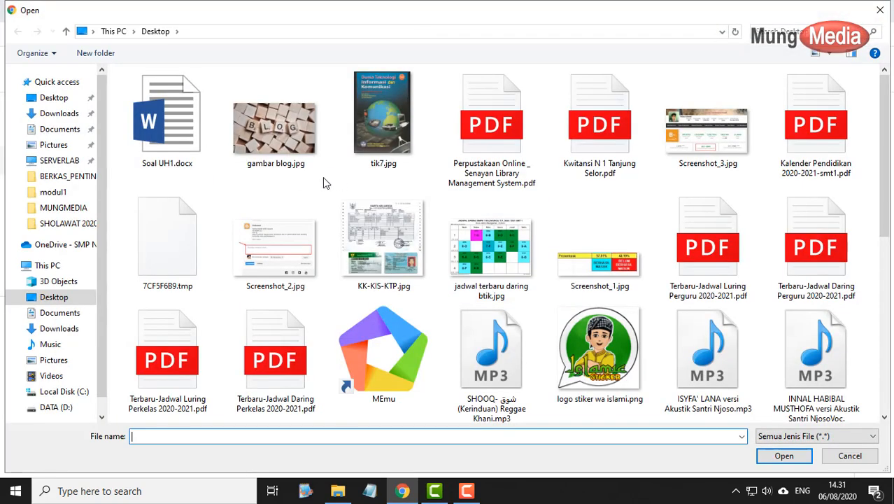
double_click(154, 125)
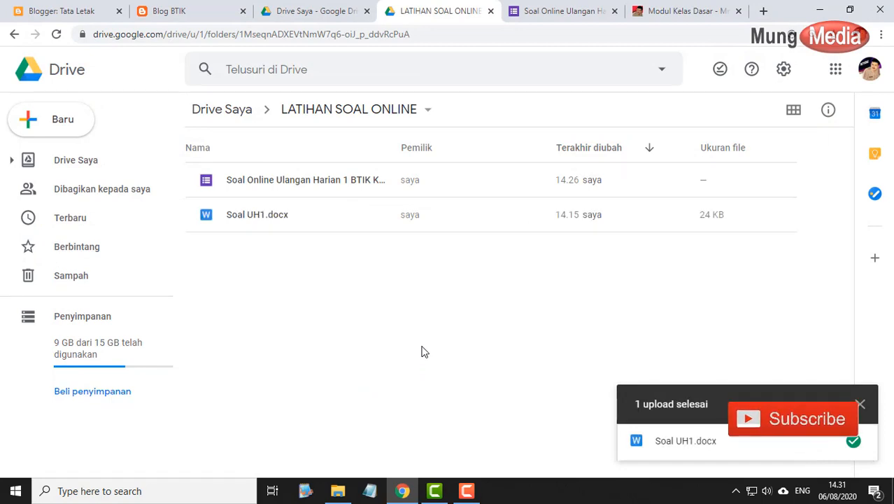
Open the uploaded Soal UH1.docx with Google Docs and save it as a Google Docs document
left_click(262, 213)
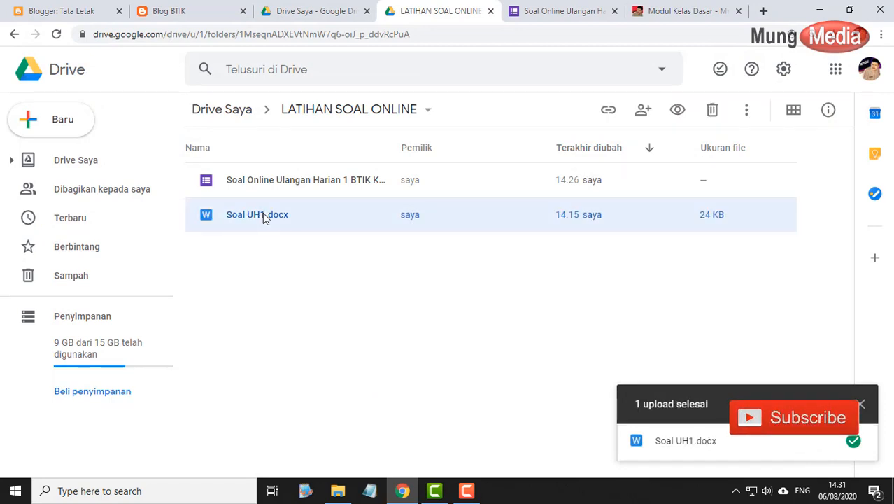
right_click(263, 213)
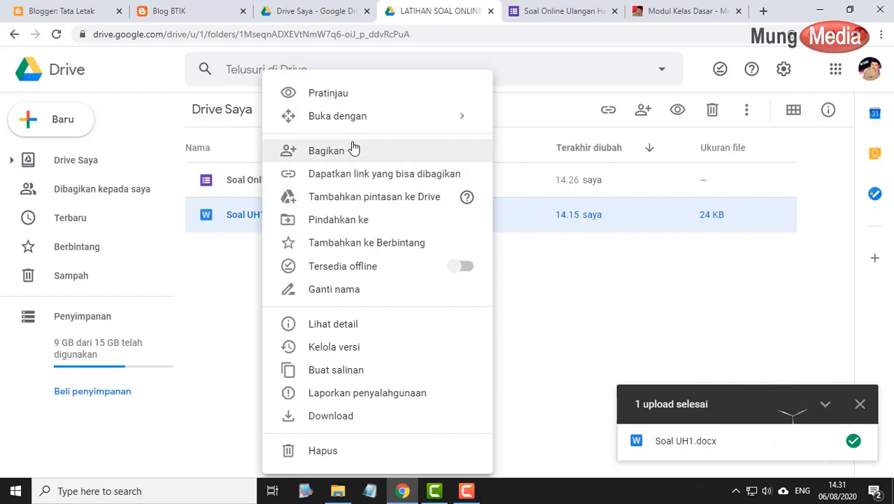
mouse_move(392, 123)
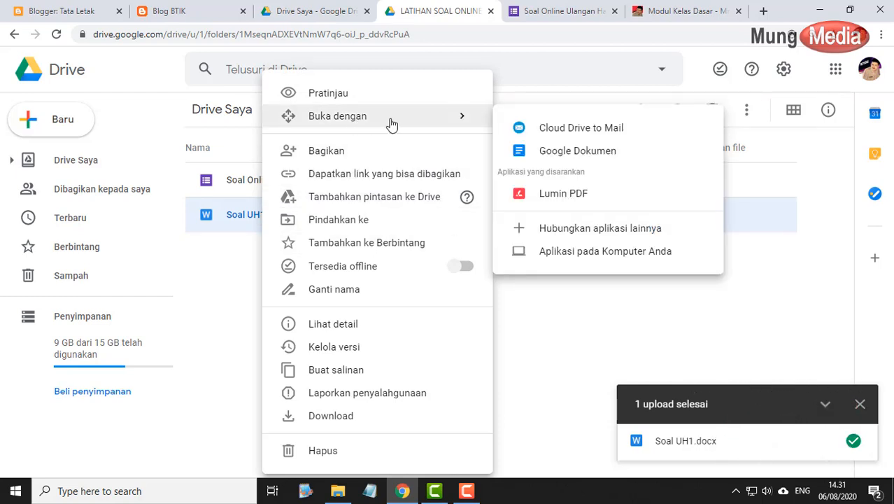
left_click(552, 153)
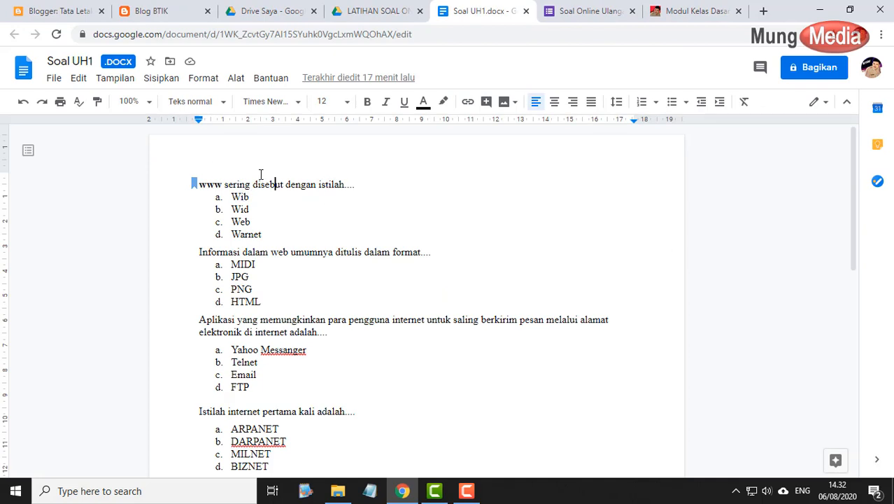
left_click(55, 79)
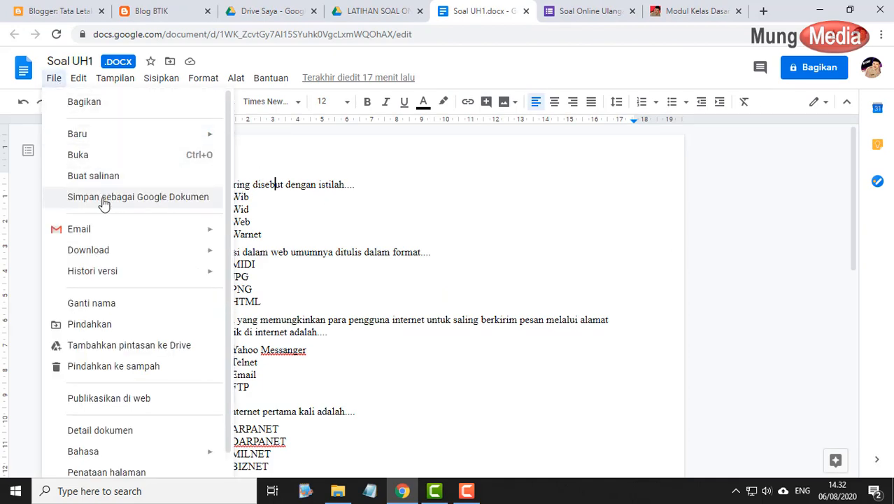
left_click(144, 202)
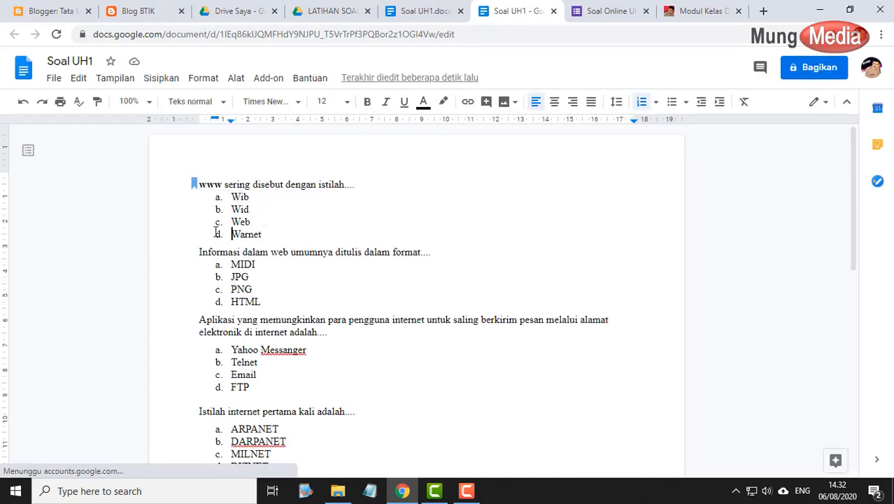
Examine the converted document's question text and the automatic list lettering of its answer choices
left_click(215, 198)
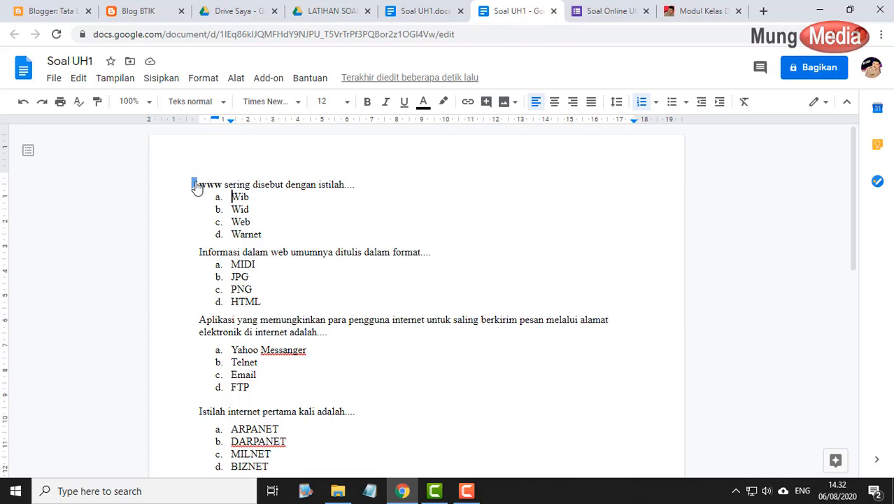
left_click(220, 252)
left_click(218, 199)
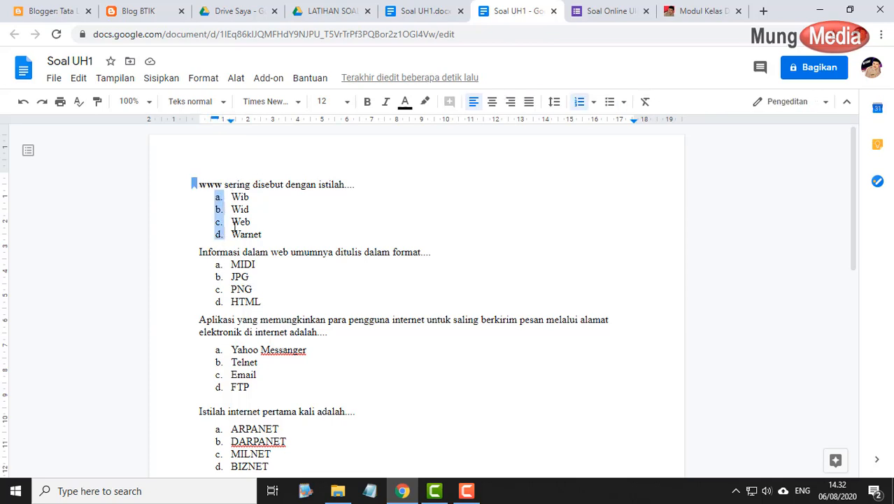
left_click(233, 225)
left_click(222, 267)
left_click(256, 194)
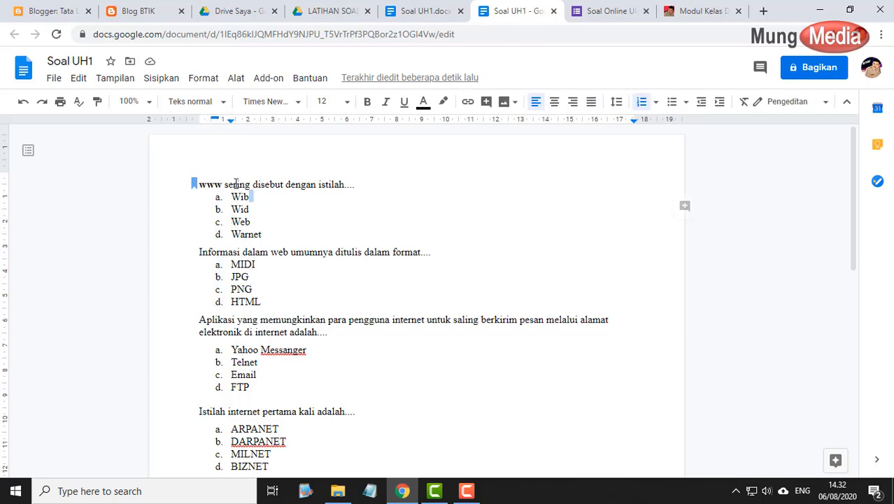
left_click(235, 184)
left_click_drag(194, 184, 319, 183)
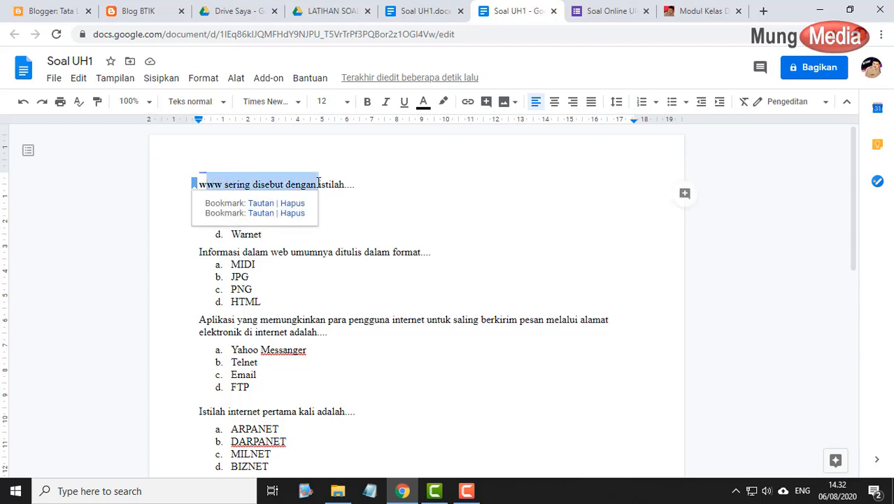
left_click(176, 185)
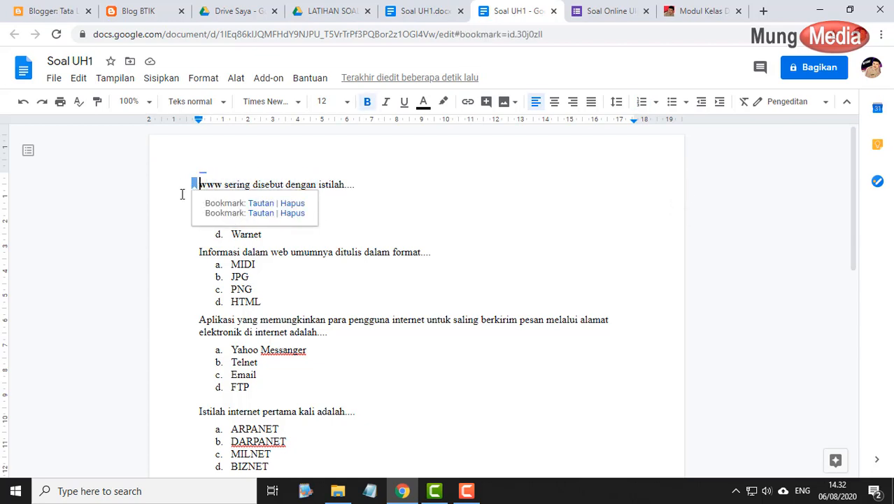
left_click(312, 252)
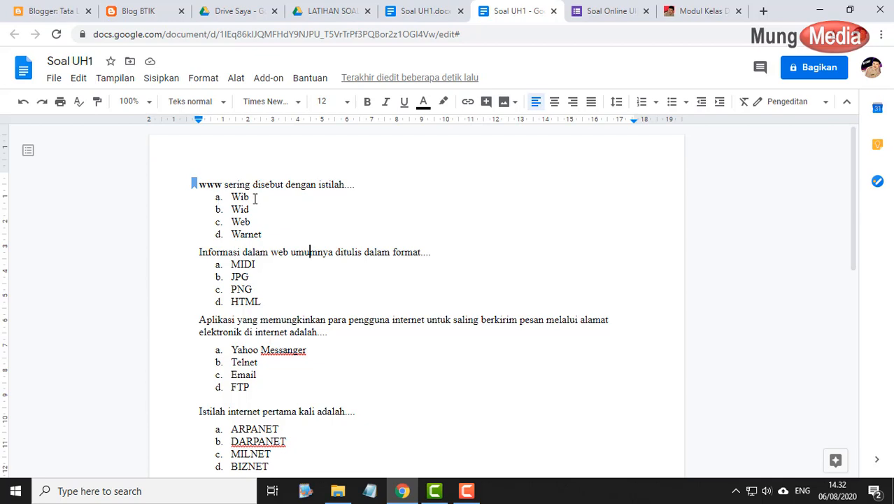
left_click(218, 200)
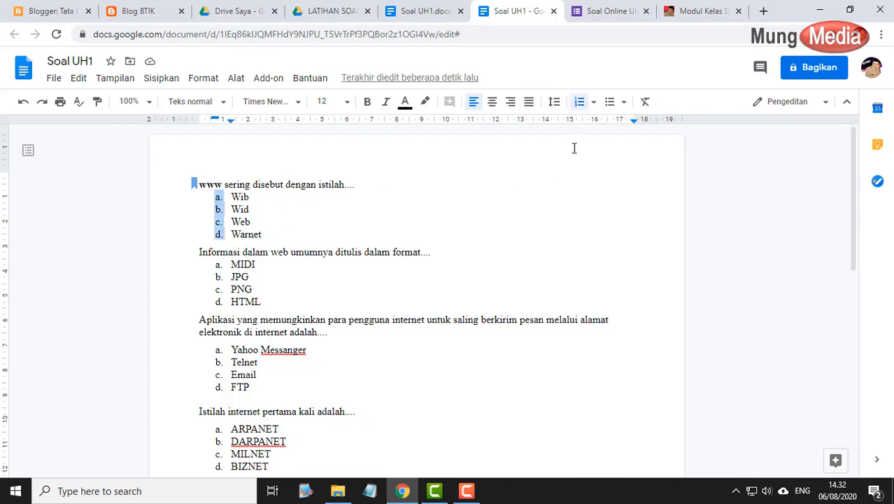
left_click(225, 199)
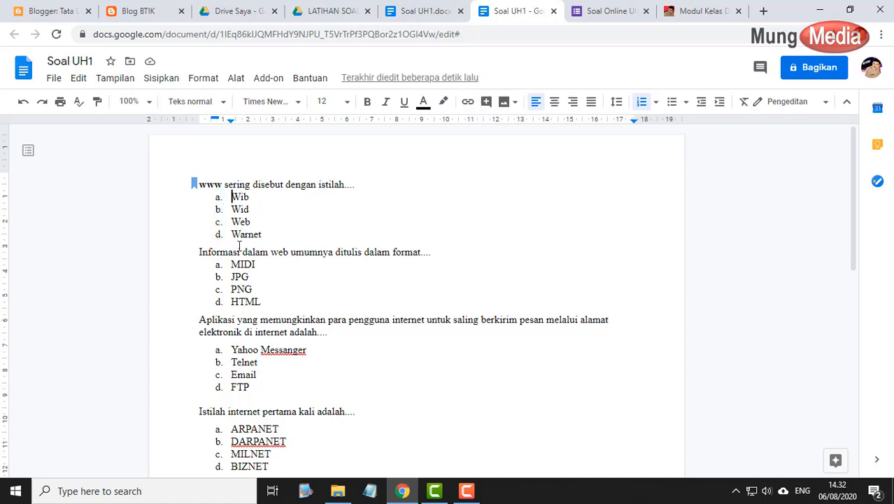
left_click(229, 253)
scroll(238, 327, "down", 3)
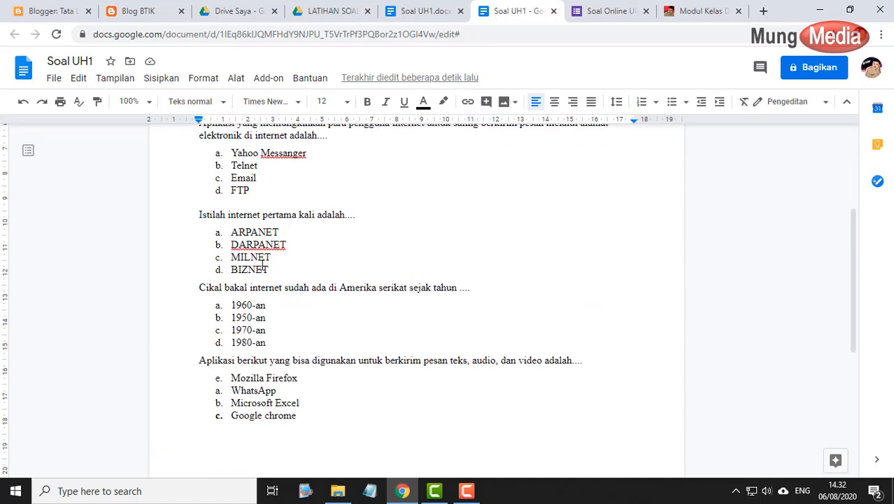
Rename the converted document "Soal UH1 ok" and return to the original Soal UH1.docx document
left_click(93, 61)
type("ok")
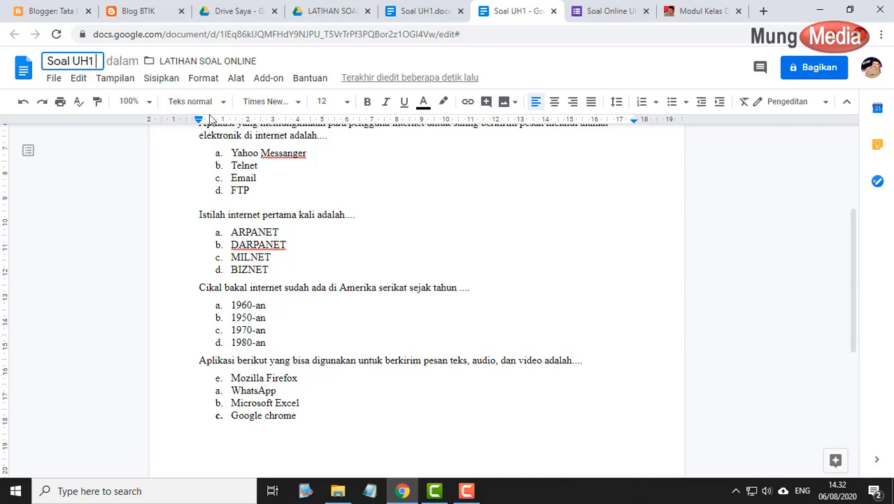
left_click(424, 179)
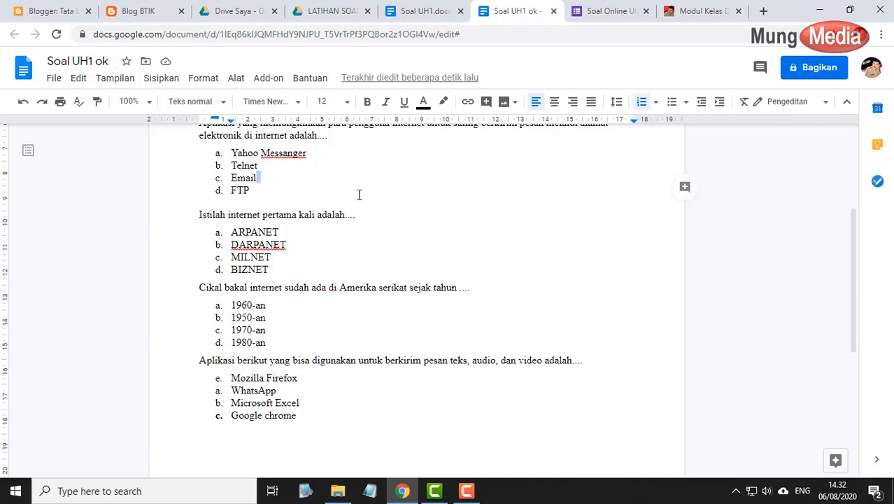
left_click(432, 19)
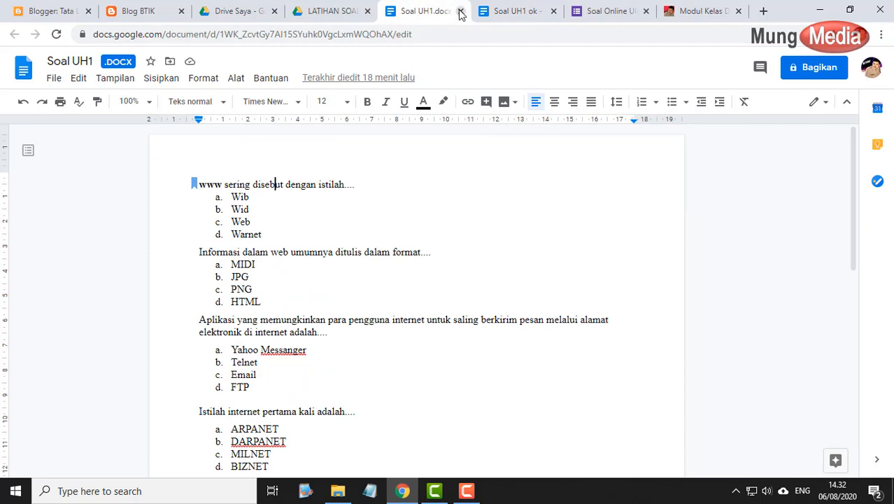
Close the two Soal UH1 document tabs and check which add-ons are installed for the quiz form
left_click(460, 12)
left_click(460, 12)
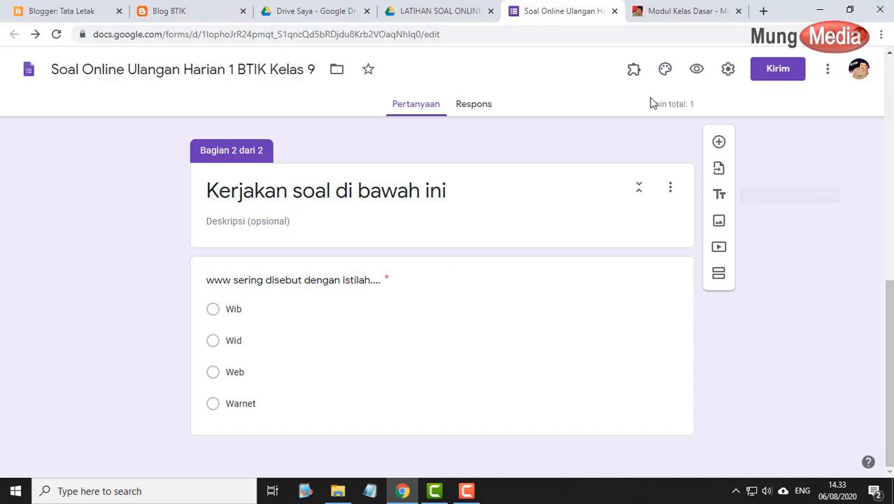
left_click(635, 72)
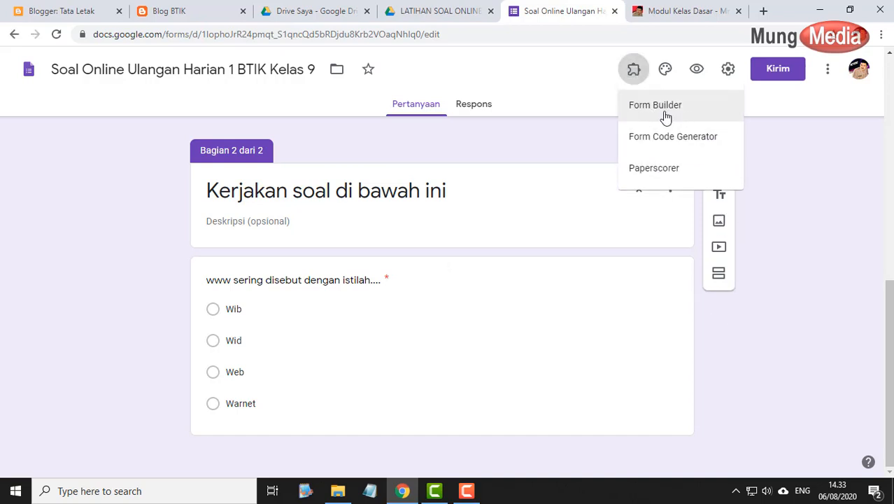
left_click(817, 146)
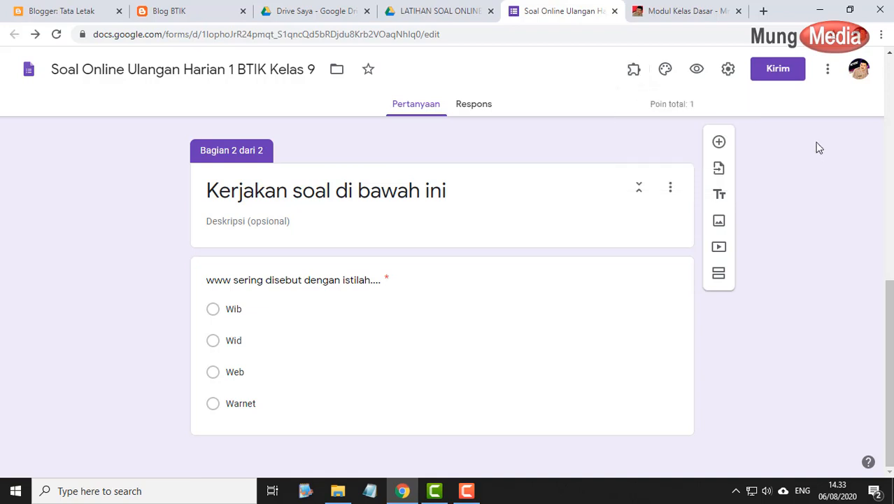
Search the G Suite Marketplace for the Form Builder add-on and open its listing
left_click(828, 73)
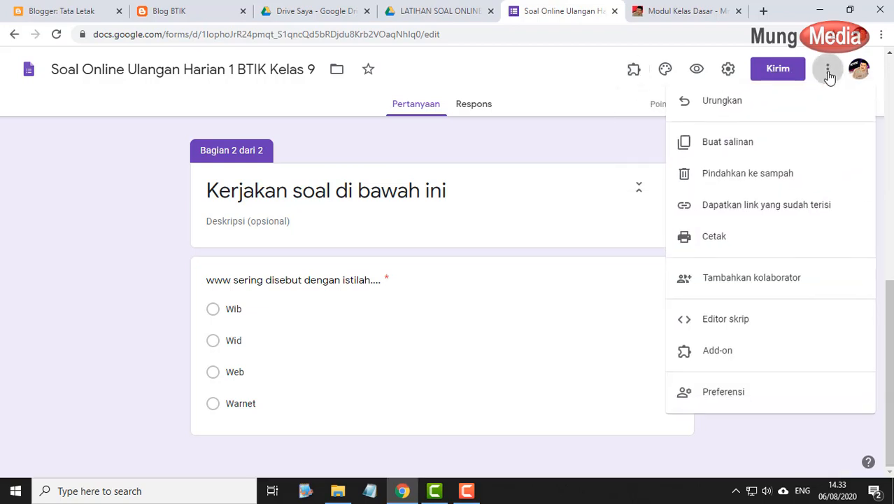
left_click(761, 364)
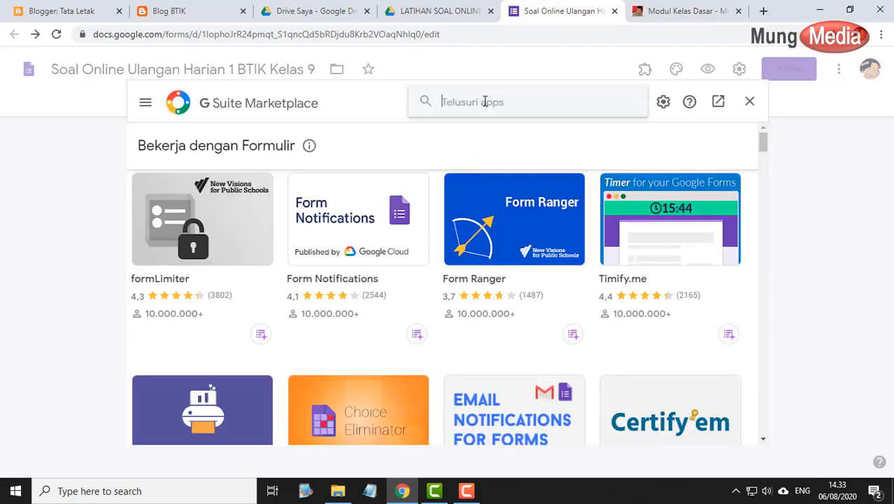
left_click(487, 101)
type("form bu")
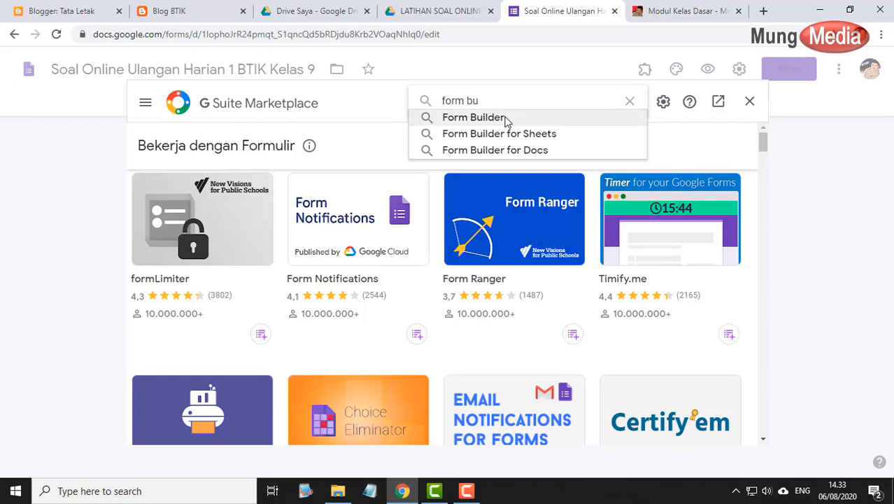
left_click(504, 117)
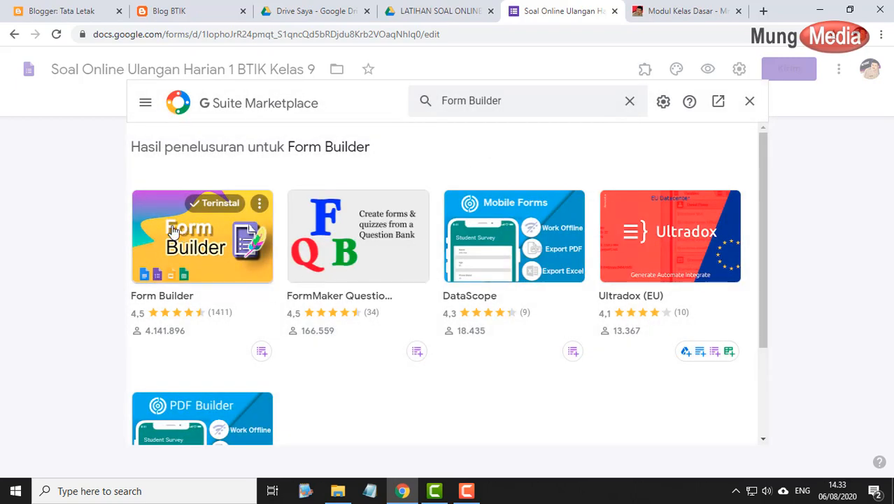
left_click(174, 231)
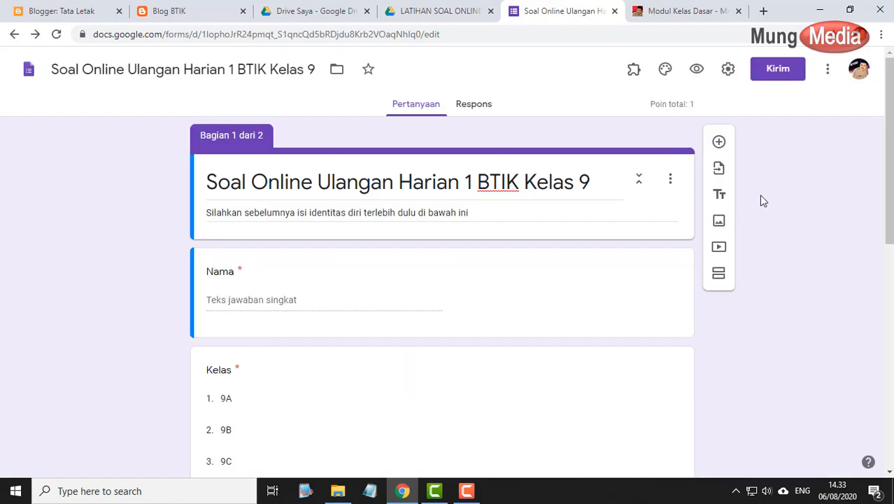
Launch the Form Builder add-on and load the questions from the Google Docs document "Soal UH1 ok"
left_click(631, 70)
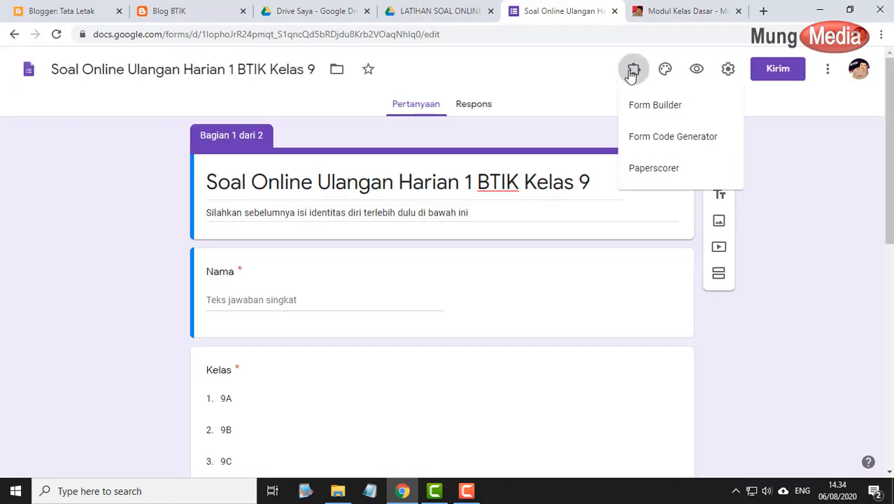
left_click(635, 106)
left_click(424, 133)
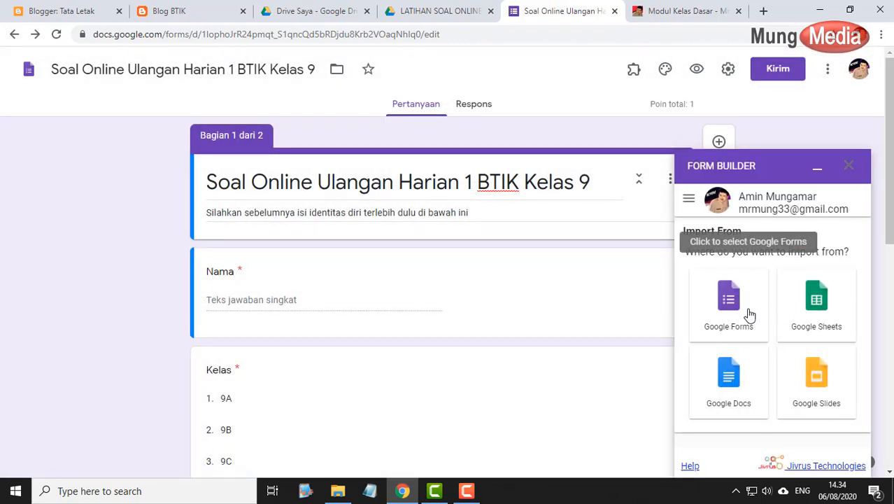
scroll(769, 315, "down", 1)
scroll(801, 325, "down", 1)
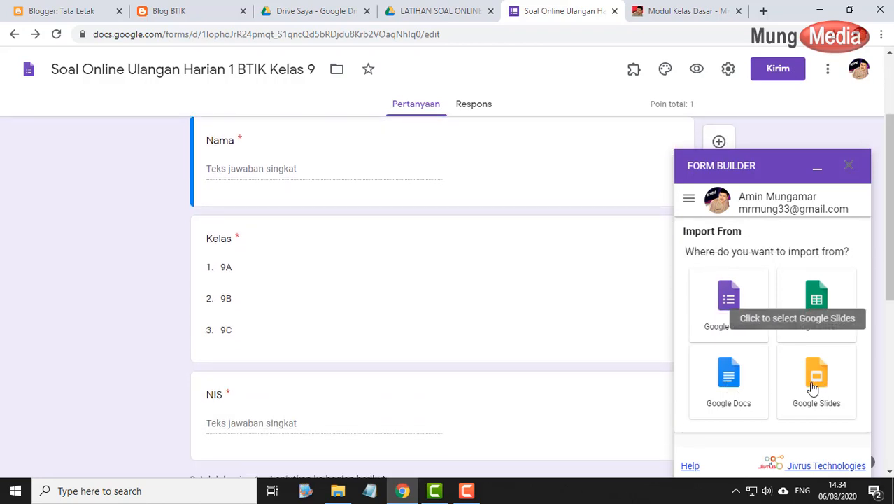
left_click(730, 390)
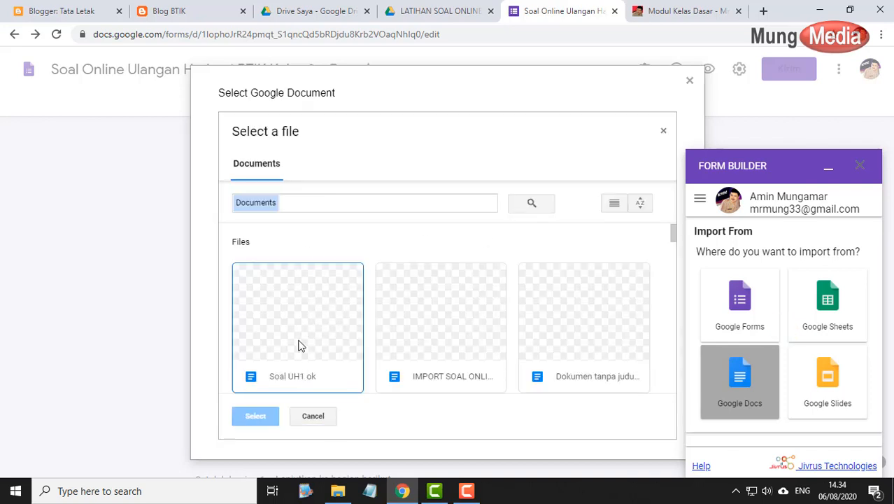
left_click(301, 336)
left_click(273, 420)
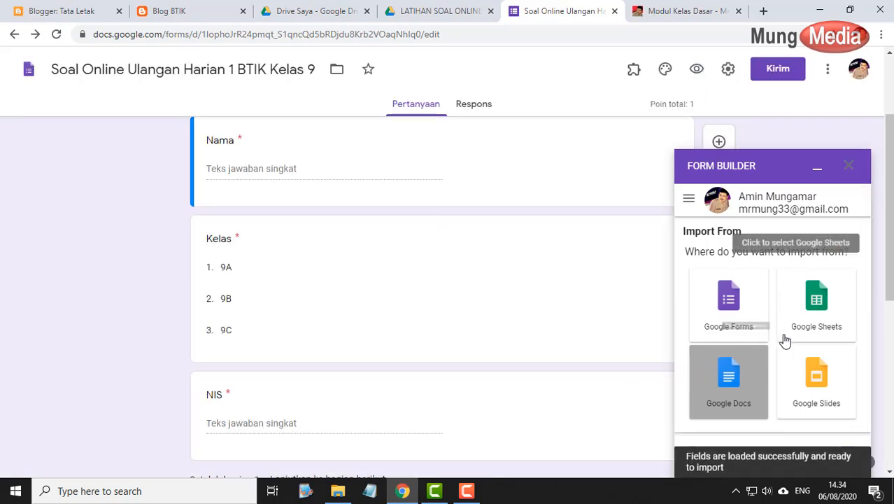
Import all six loaded questions into the form with Form Builder and close the add-on
scroll(815, 318, "down", 8)
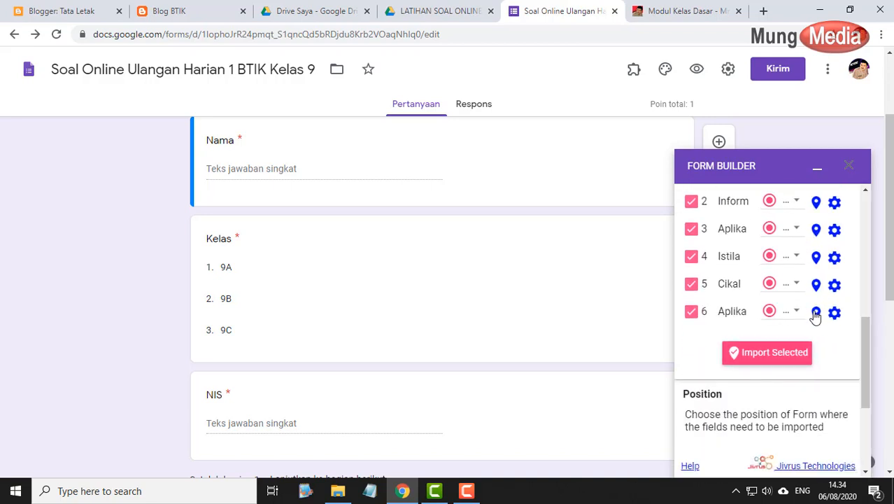
scroll(805, 322, "up", 2)
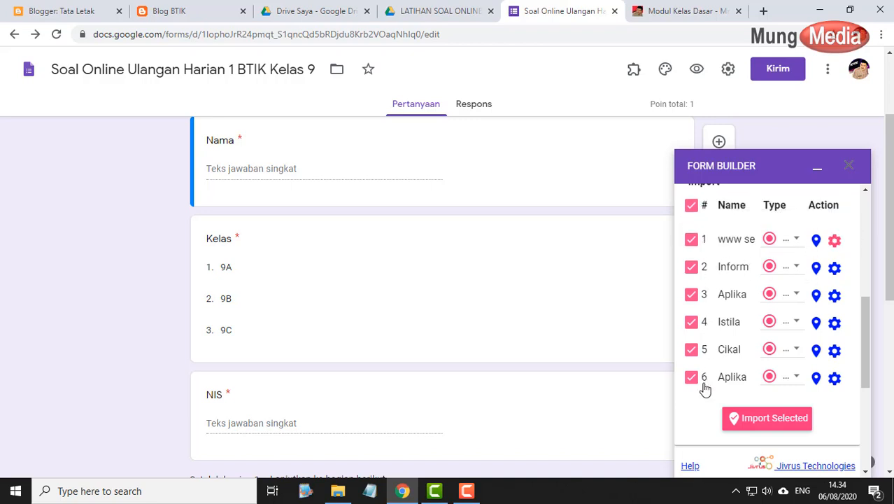
scroll(735, 346, "down", 1)
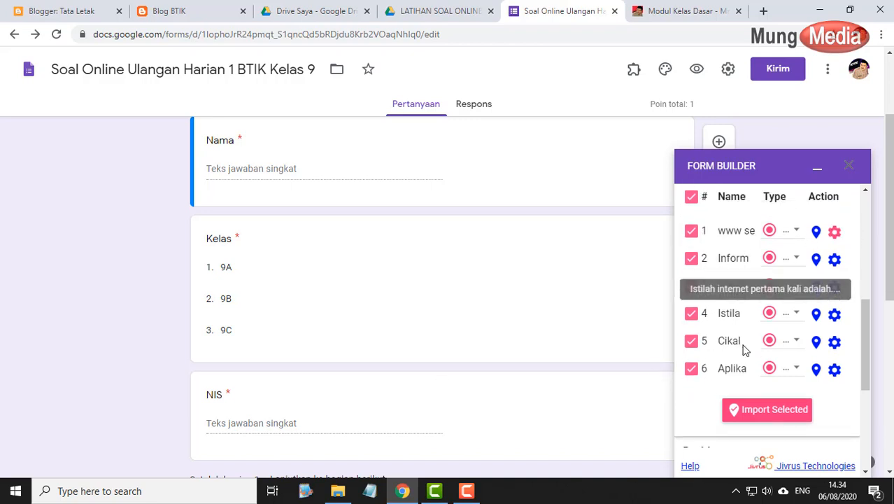
left_click(774, 356)
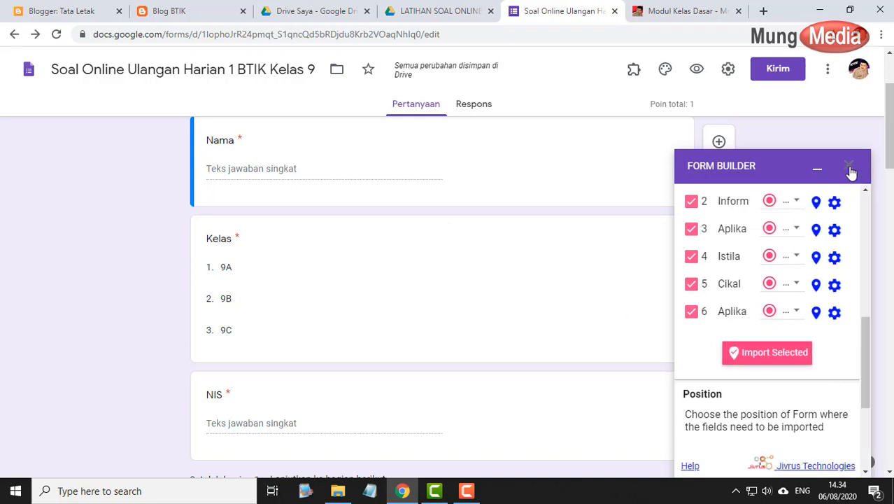
scroll(586, 235, "down", 12)
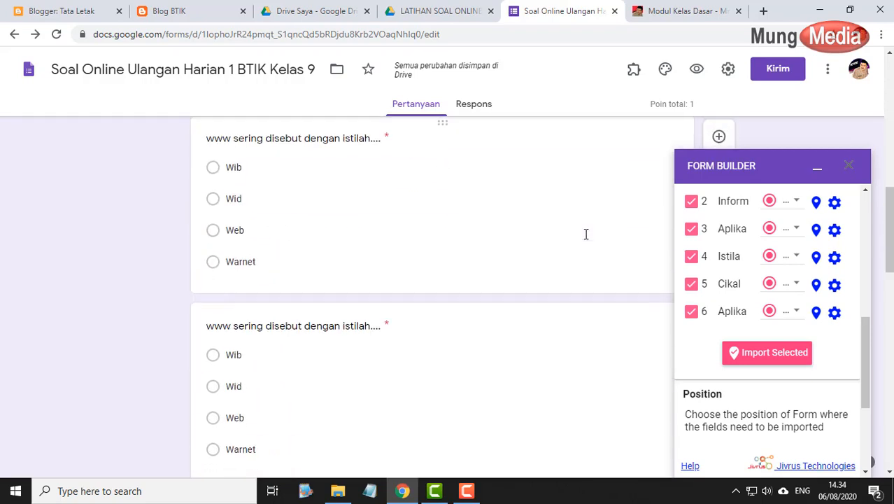
left_click(848, 165)
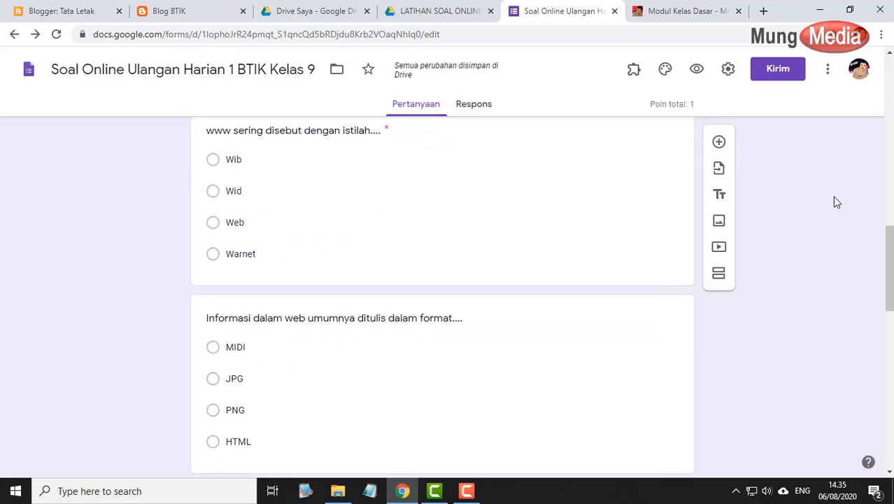
Delete the first of the two duplicate "www sering disebut dengan istilah...." questions in section 2
scroll(489, 282, "up", 5)
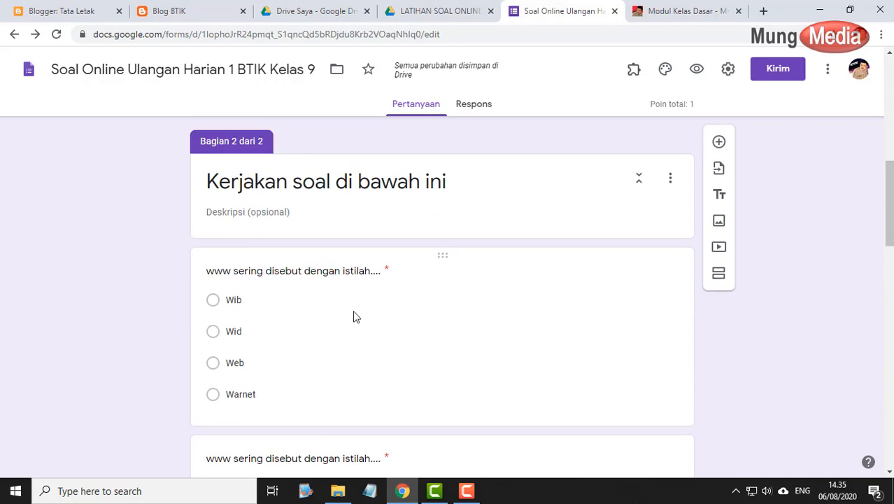
scroll(339, 300, "down", 2)
scroll(323, 282, "down", 2)
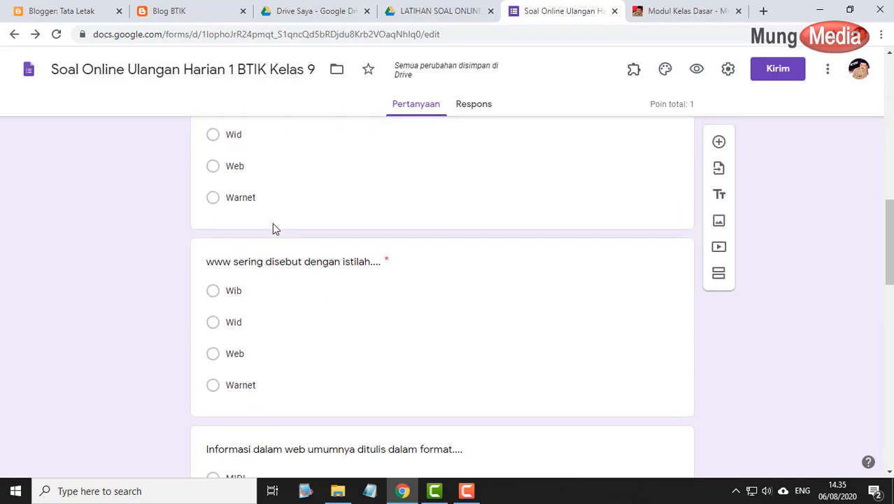
scroll(333, 222, "up", 1)
scroll(392, 287, "up", 1)
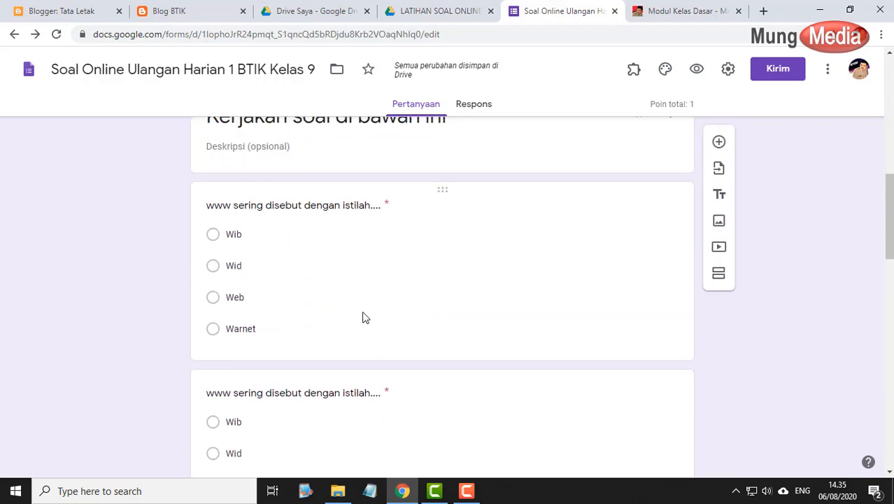
scroll(357, 329, "down", 1)
left_click(373, 237)
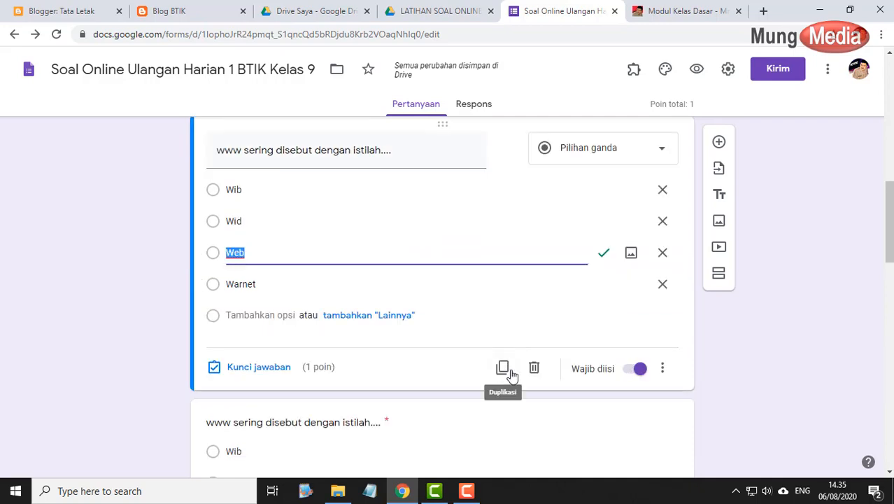
left_click(533, 369)
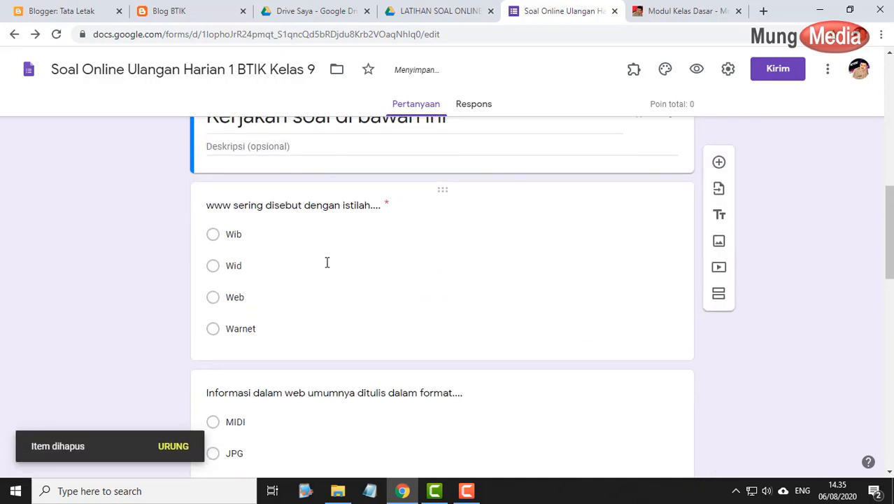
Examine the imported questions and their answer options in section 2 of the form
left_click(327, 262)
scroll(443, 299, "down", 2)
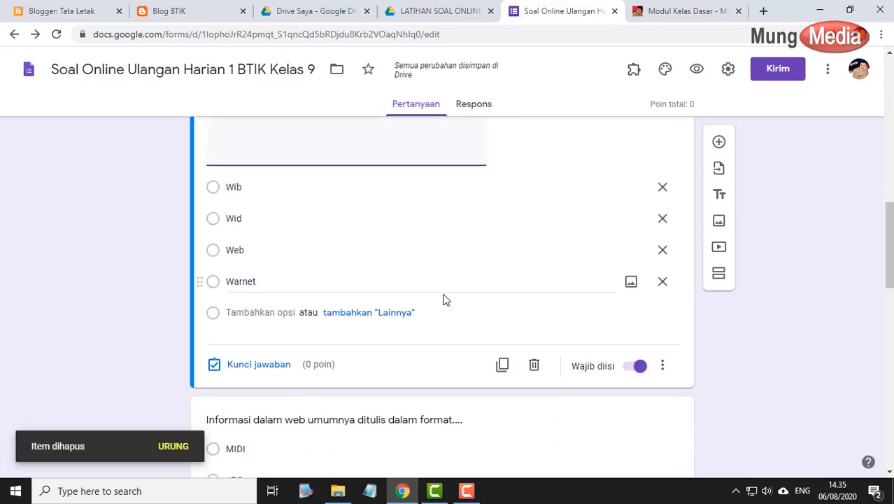
scroll(434, 299, "down", 3)
left_click(406, 300)
scroll(399, 298, "down", 5)
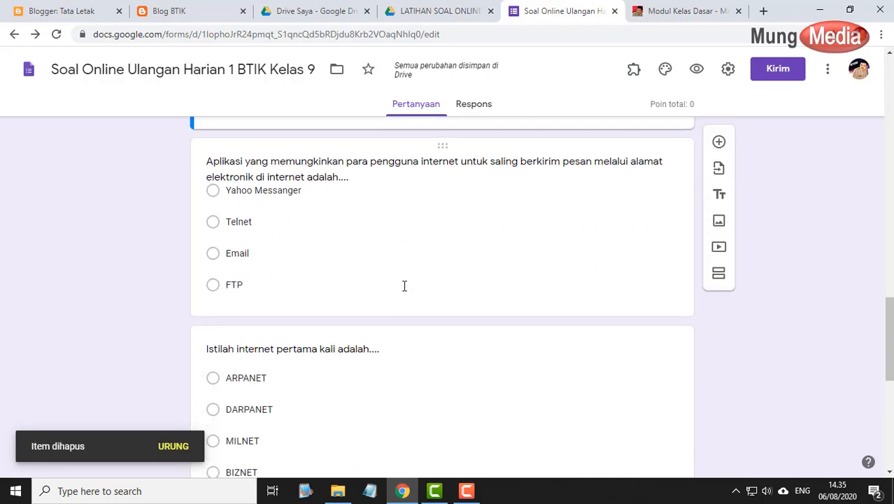
left_click(403, 285)
scroll(403, 290, "down", 4)
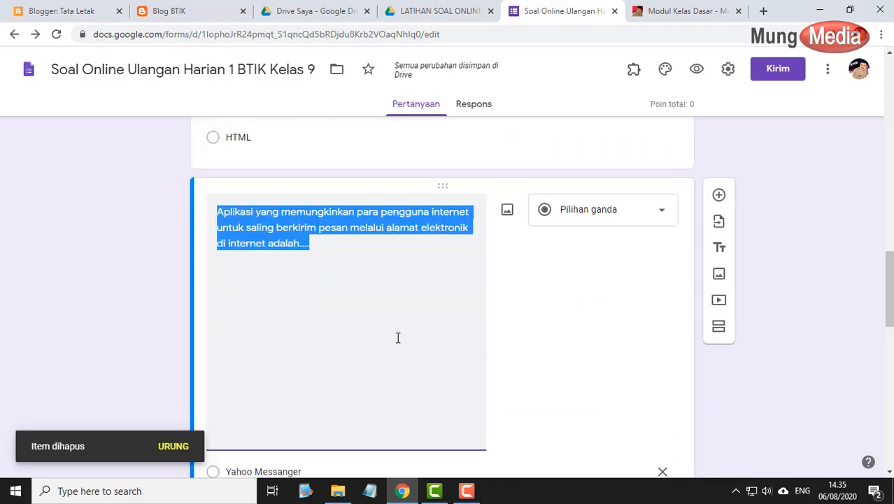
scroll(397, 338, "up", 10)
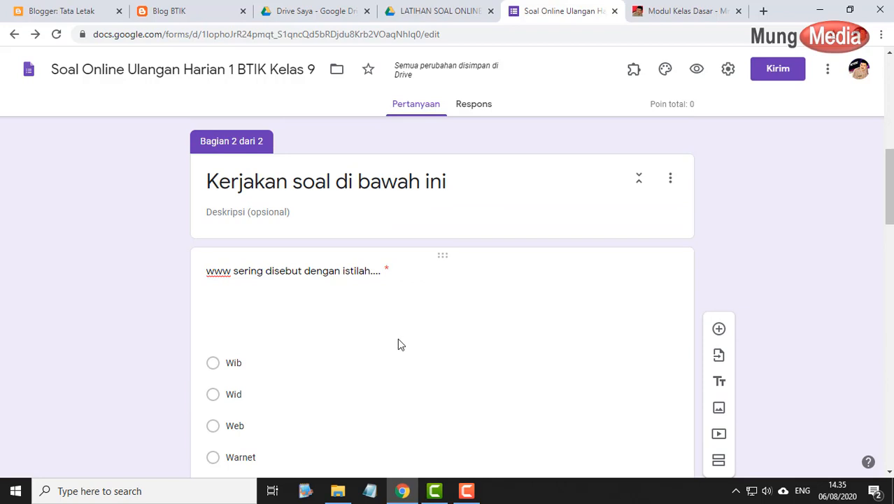
Set the answer key of "www sering disebut dengan istilah...." to Web, worth 1 point
left_click(397, 338)
left_click(406, 206)
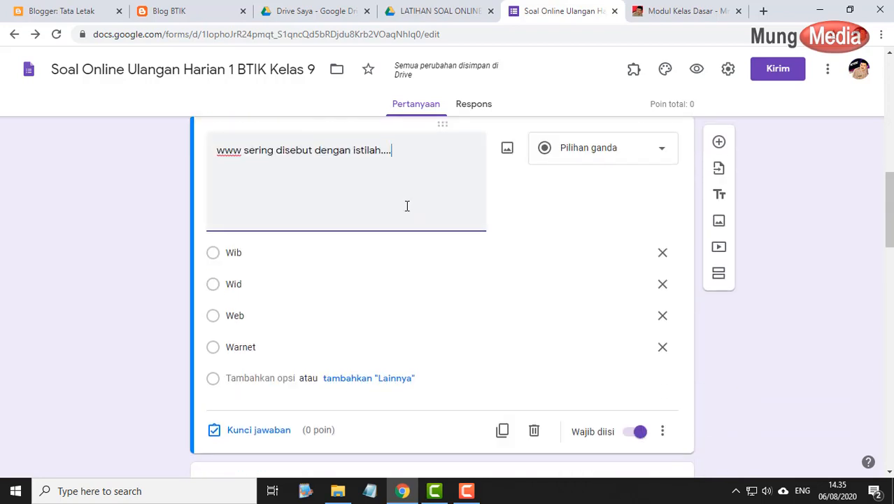
left_click(261, 431)
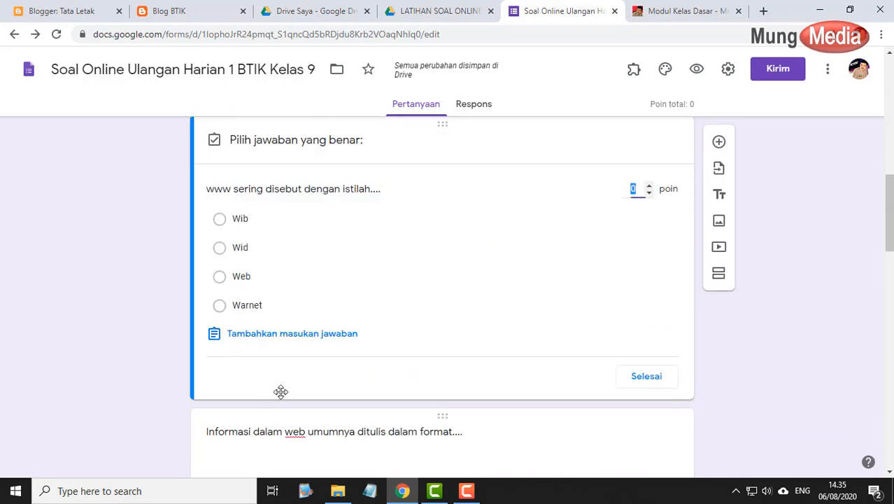
left_click(240, 276)
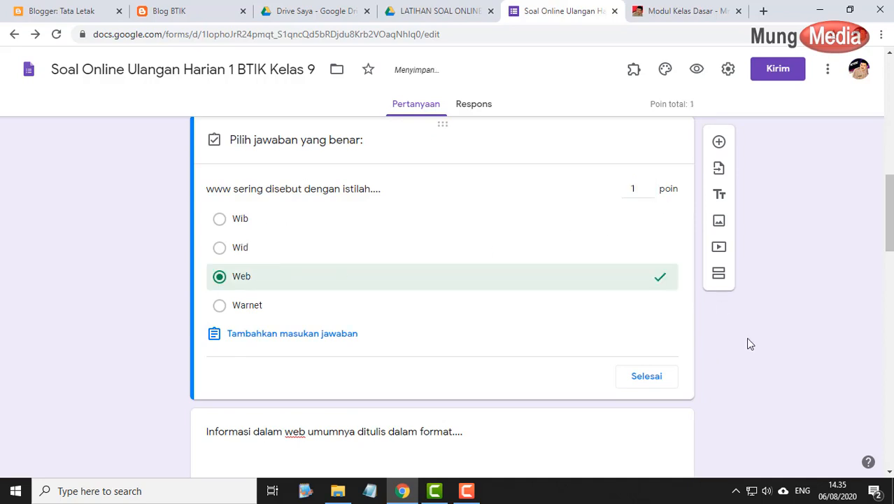
Set the answer key of "Informasi dalam web umumnya ditulis dalam format...." to HTML, worth 1 point
scroll(485, 363, "down", 5)
left_click(361, 263)
scroll(361, 263, "up", 2)
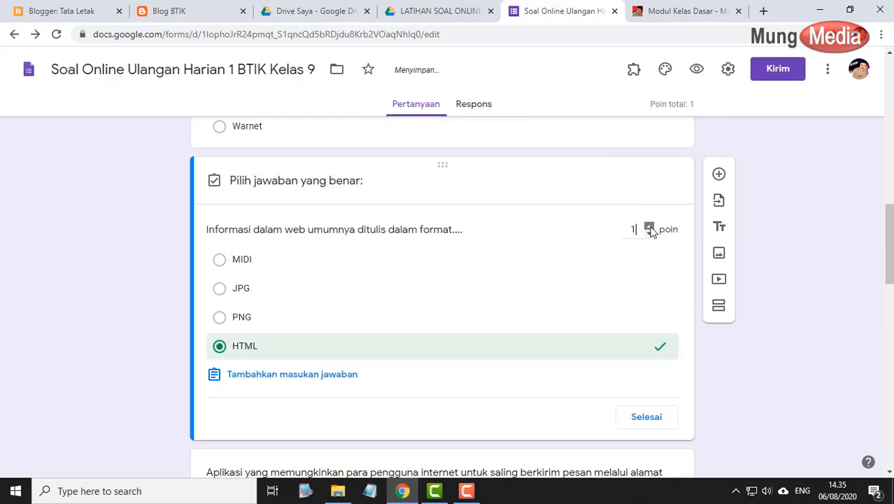
left_click(647, 416)
scroll(636, 336, "down", 4)
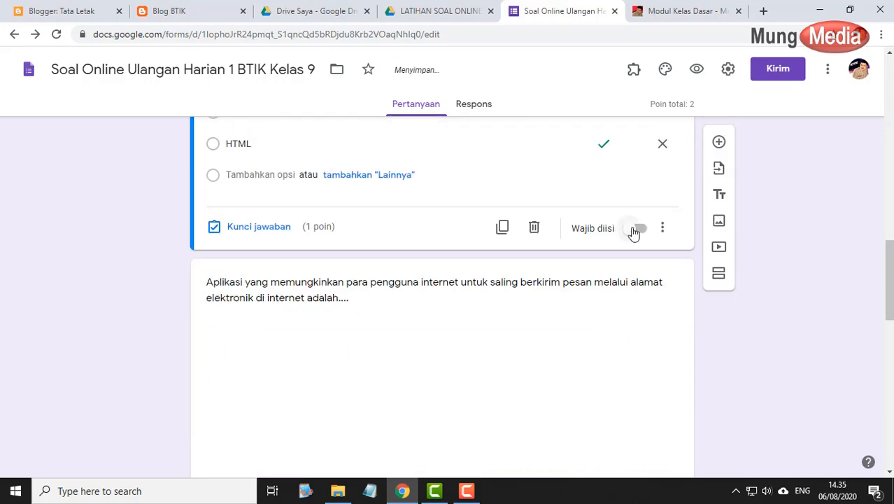
Mark Yahoo Messanger in the answer key of the question about the application for sending messages between internet users
left_click(630, 321)
scroll(637, 391, "down", 3)
scroll(285, 423, "up", 1)
scroll(285, 424, "down", 1)
left_click(259, 436)
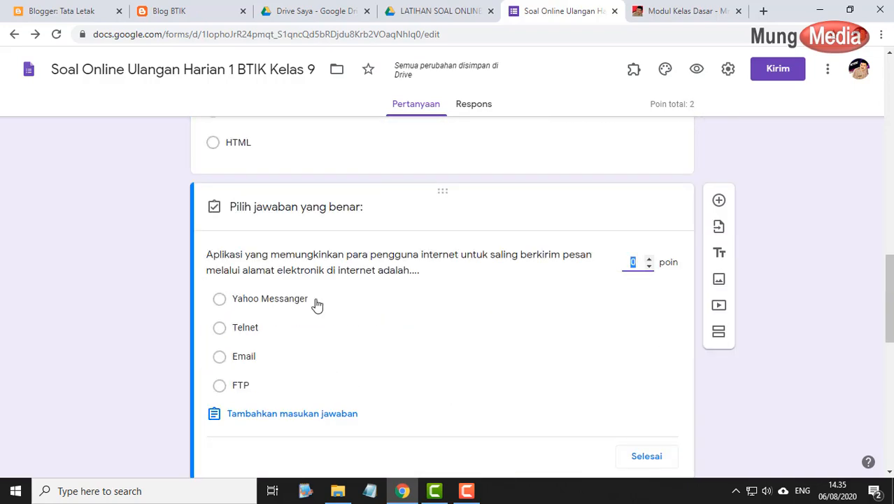
left_click(291, 301)
left_click(647, 456)
Set the answer key of "Istilah internet pertama kali adalah....", worth 1 point
scroll(473, 303, "down", 2)
left_click(420, 268)
scroll(284, 385, "down", 5)
left_click(335, 211)
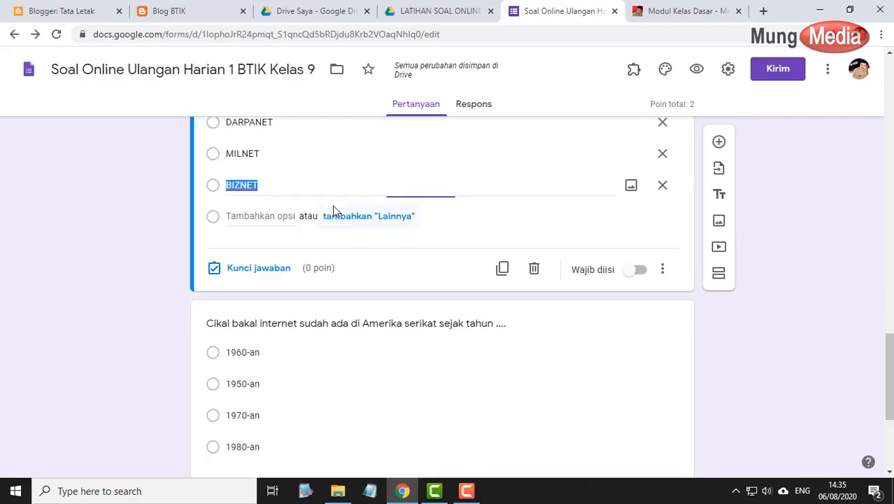
left_click(259, 267)
left_click(301, 291)
left_click(649, 193)
left_click(646, 383)
Set the answer key of "Cikal bakal internet sudah ada di Amerika serikat sejak tahun ...." to 1960-an, worth 1 point
scroll(448, 300, "down", 4)
left_click(304, 249)
scroll(303, 250, "down", 2)
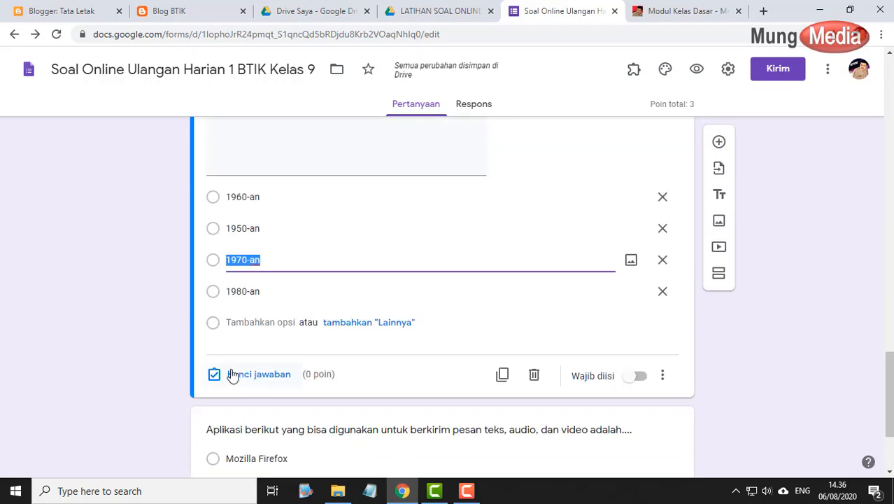
left_click(234, 374)
left_click(266, 198)
left_click(649, 163)
left_click(647, 354)
Set the answer key of the question about sending text, audio and video messages to WhatsApp, worth 1 point
scroll(448, 308, "down", 4)
left_click(302, 306)
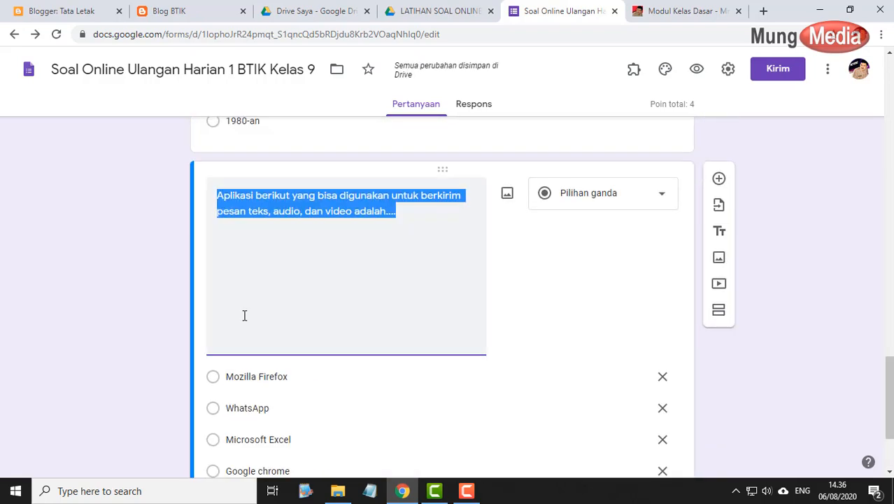
scroll(243, 318, "down", 3)
left_click(247, 342)
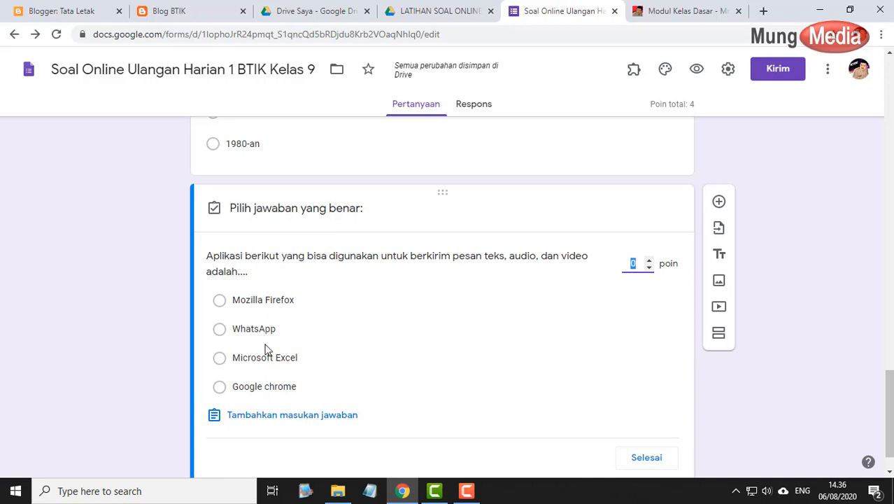
left_click(254, 328)
left_click(649, 260)
left_click(647, 457)
Review the questions of section 2 and make the last one, about sending text, audio and video messages, required
scroll(539, 263, "up", 6)
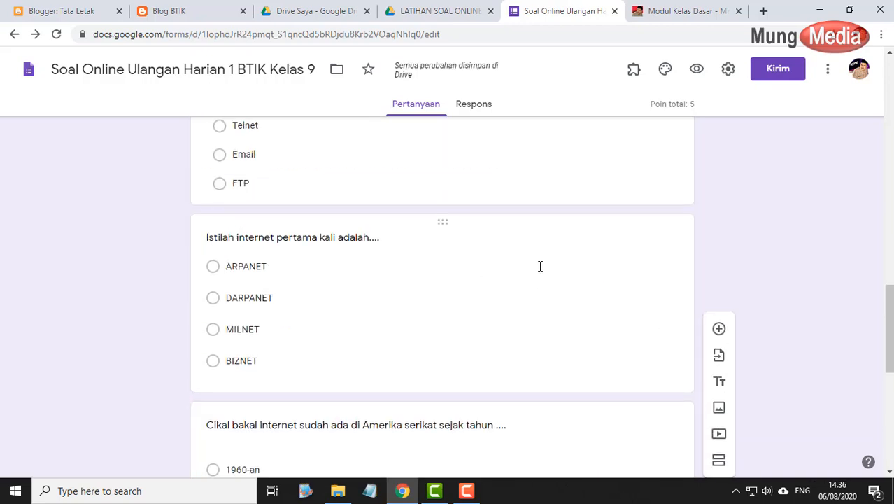
scroll(538, 268, "up", 8)
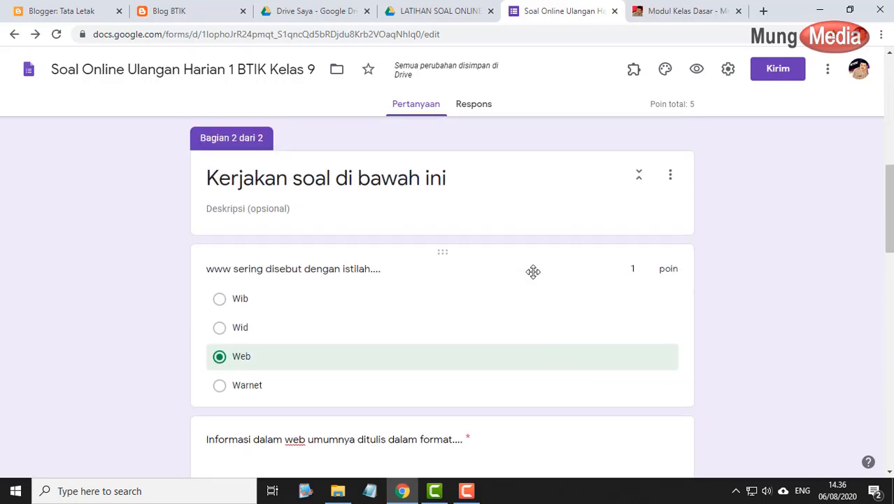
scroll(533, 280, "down", 1)
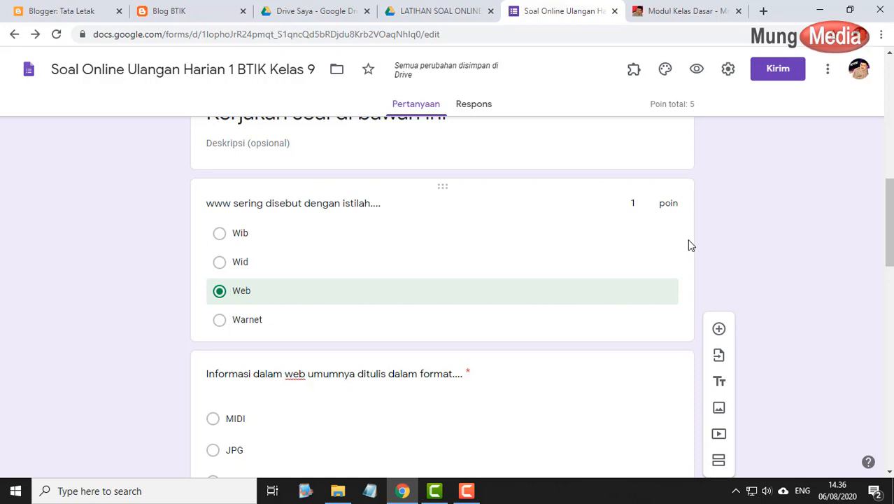
scroll(666, 257, "down", 8)
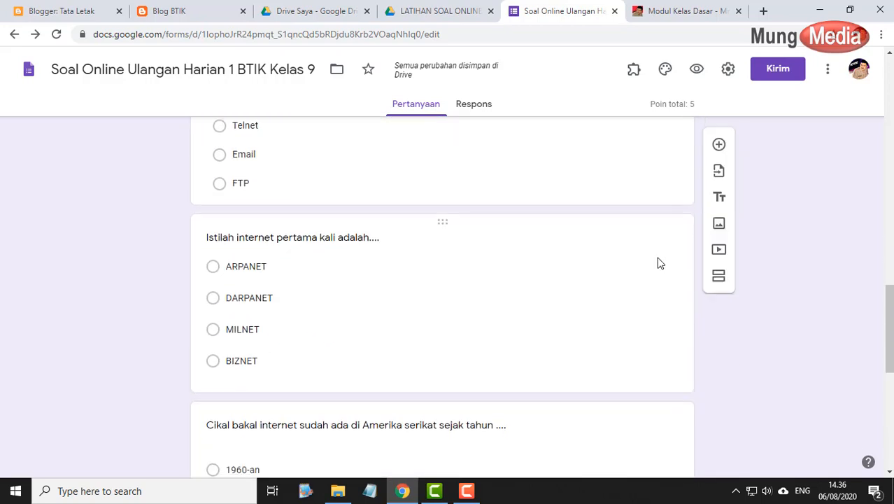
scroll(658, 263, "down", 7)
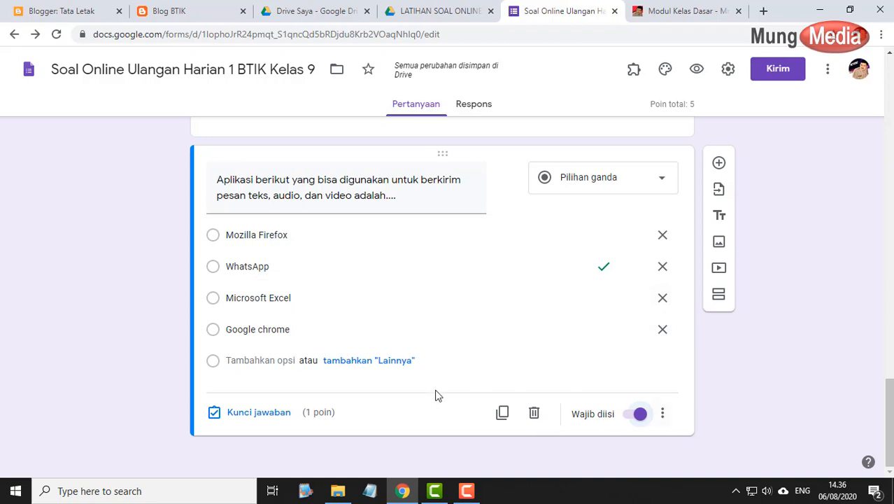
Add a new multiple-choice question after the last one with the text "Berikut bacaan apa...."
left_click(719, 162)
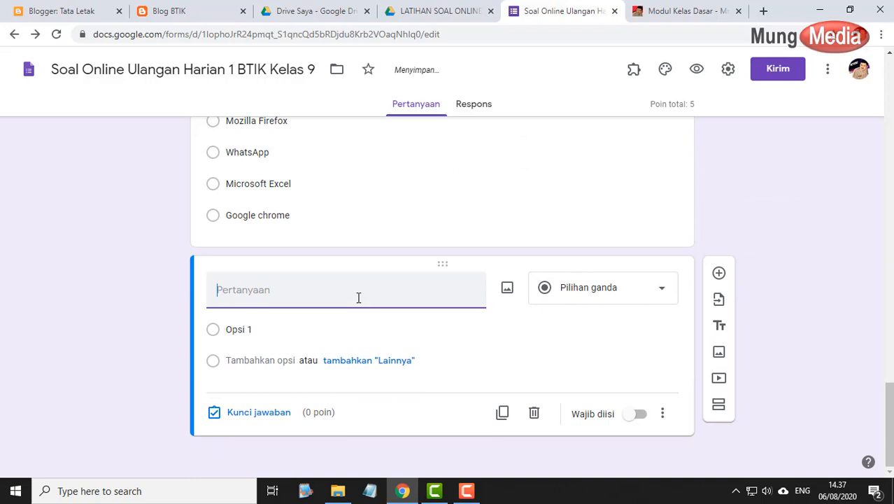
type("B")
key("BackSpace")
type("Berikut bacaan apa")
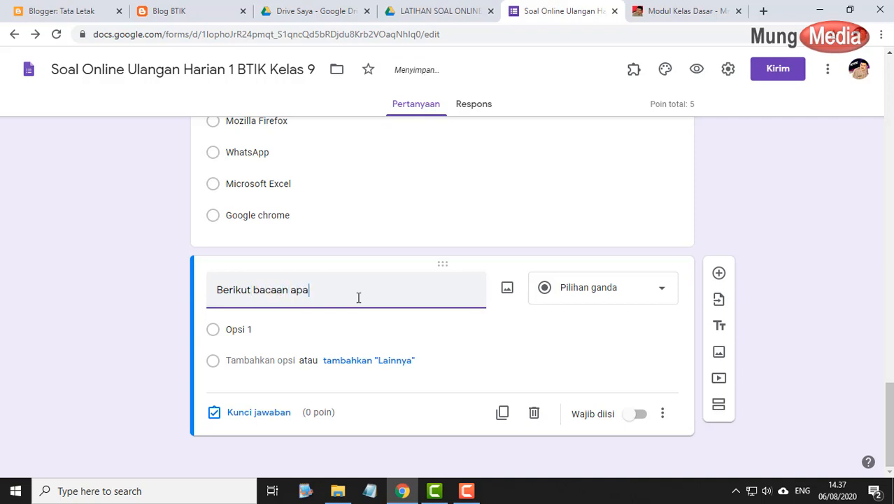
type("....")
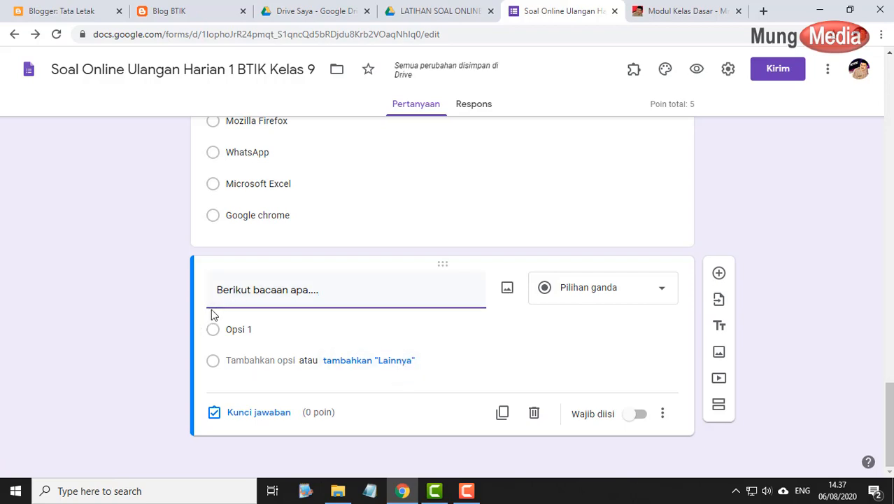
Open Microsoft Word and create a blank document
left_click(15, 491)
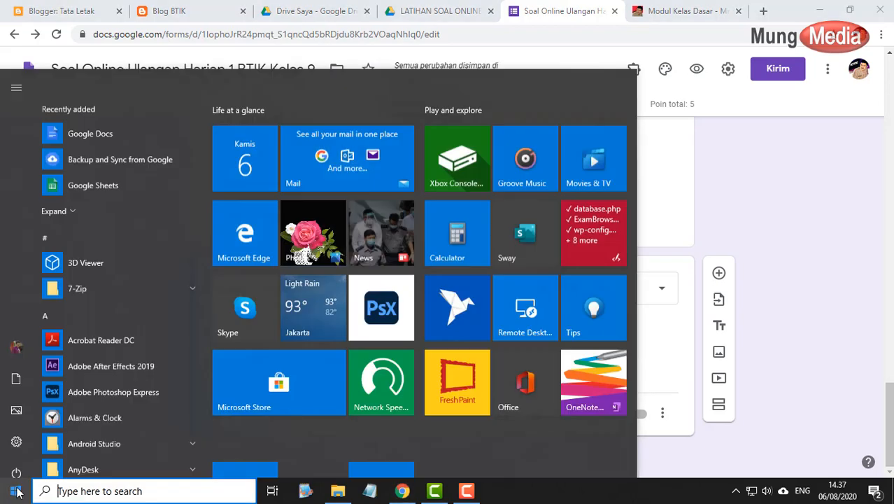
scroll(114, 303, "down", 3)
scroll(324, 342, "down", 1)
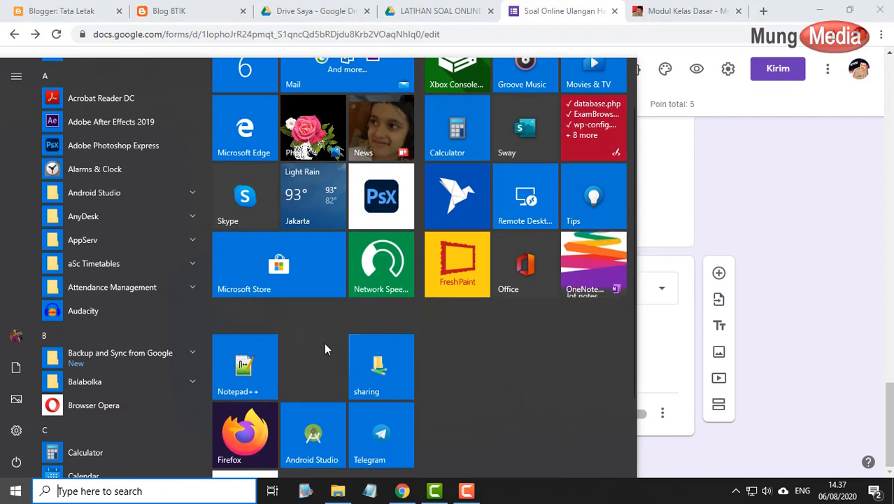
type("word")
key("Return")
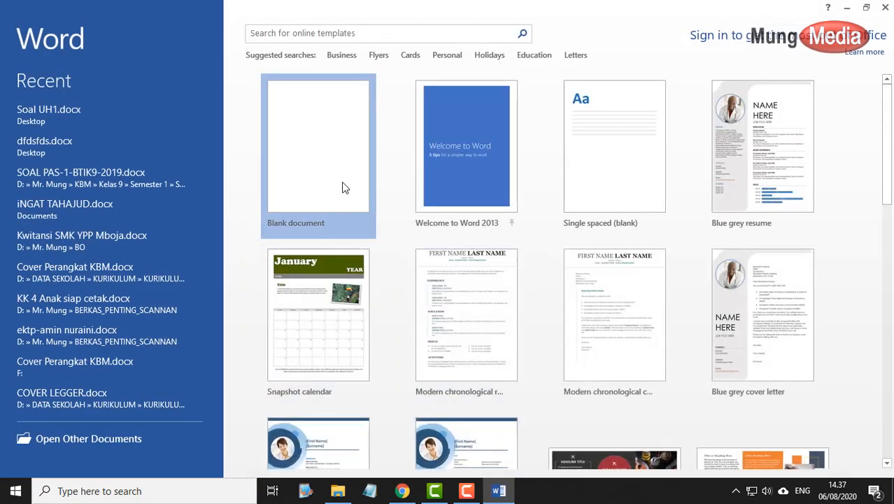
left_click(342, 187)
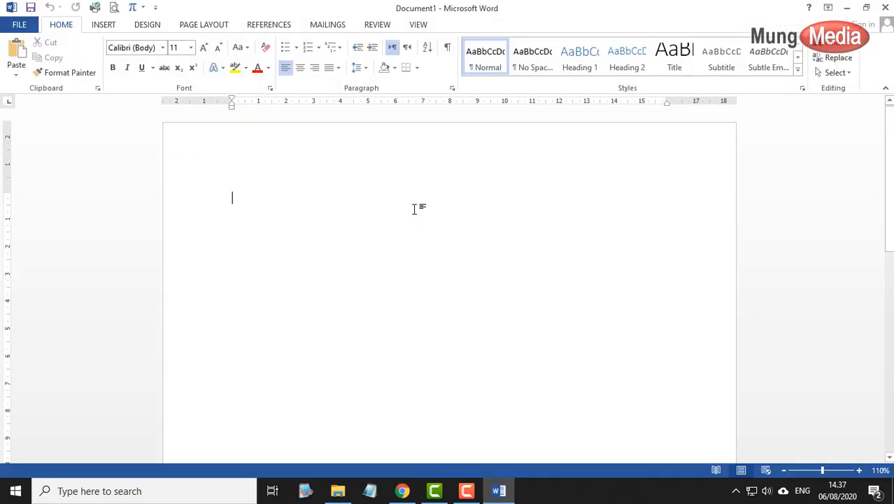
Switch the keyboard input to Arabic and write "الحمد لله" in the blank document
key("alt+shift")
type("الحم")
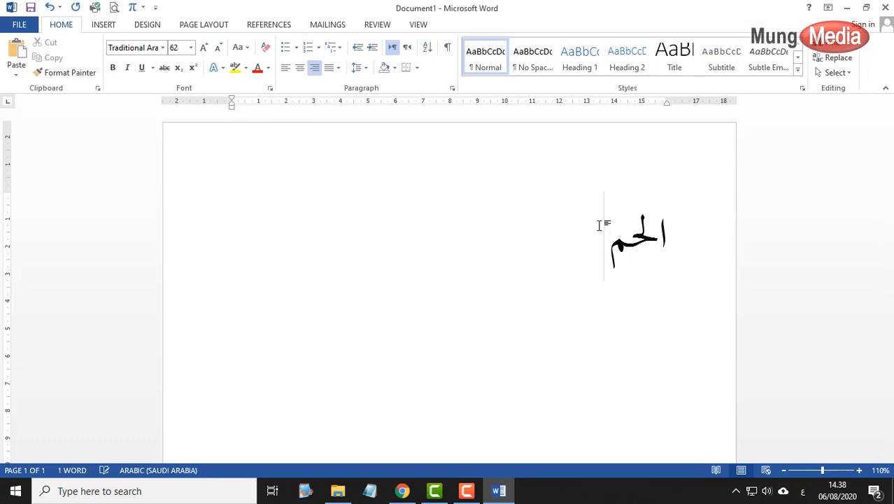
type("د للأ")
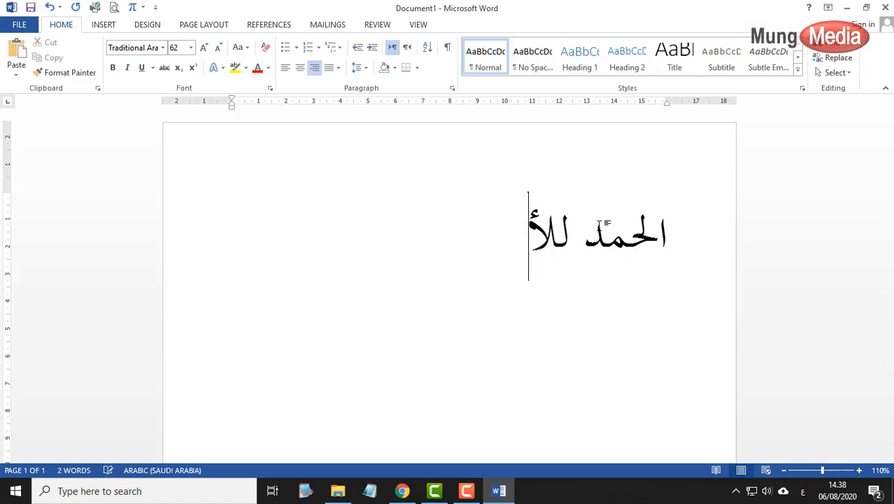
key("BackSpace")
type("ه")
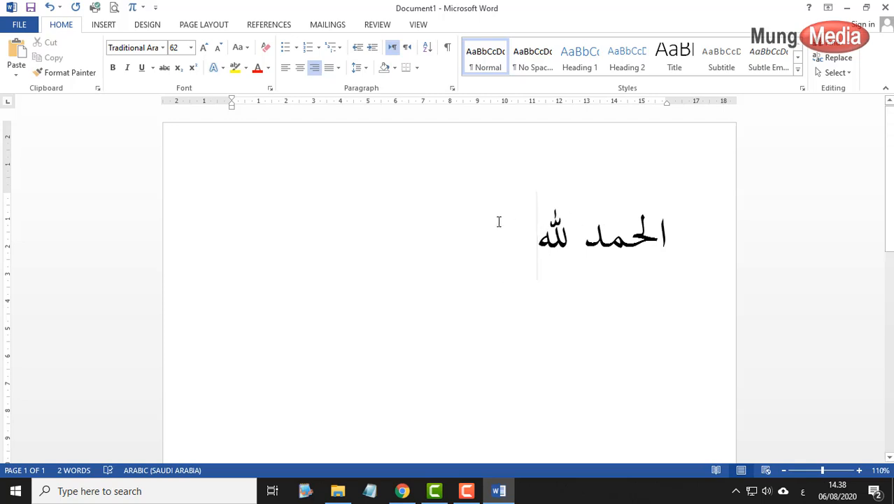
double_click(558, 336)
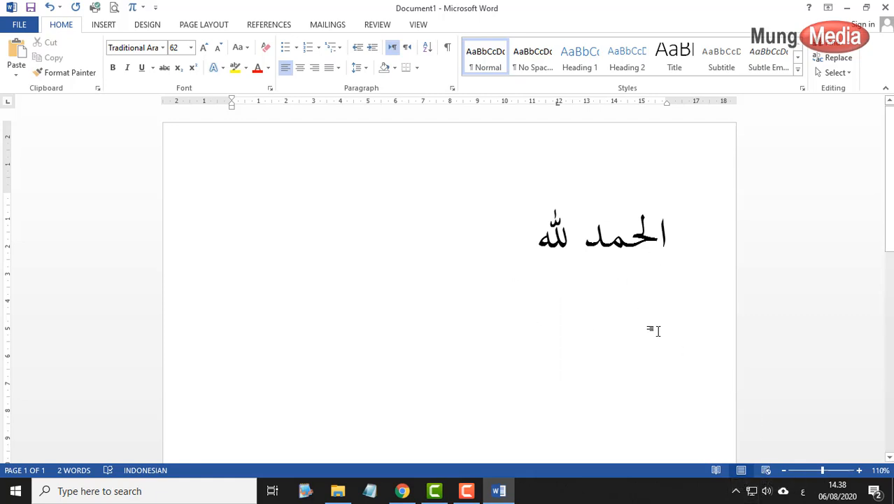
Capture the area around the Arabic text as a screenshot and save it to the Desktop as a JPEG named arab1
key("Print")
left_click_drag(515, 199, 684, 256)
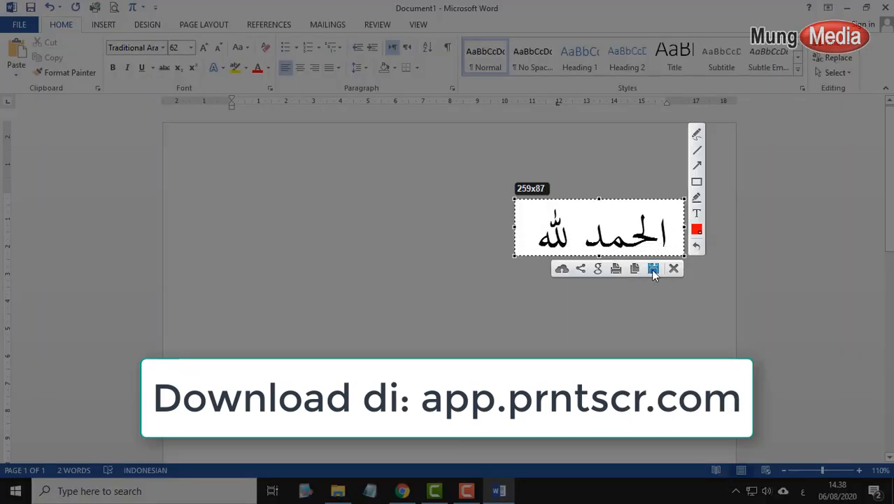
left_click(652, 269)
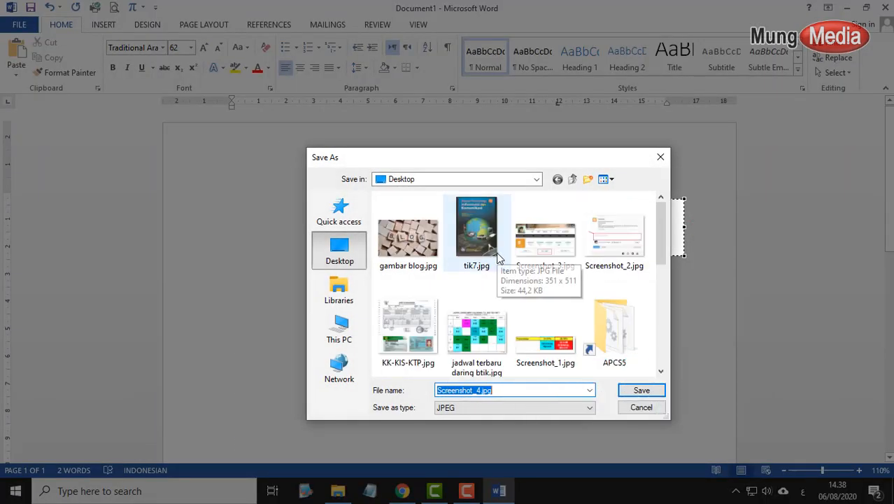
type("l")
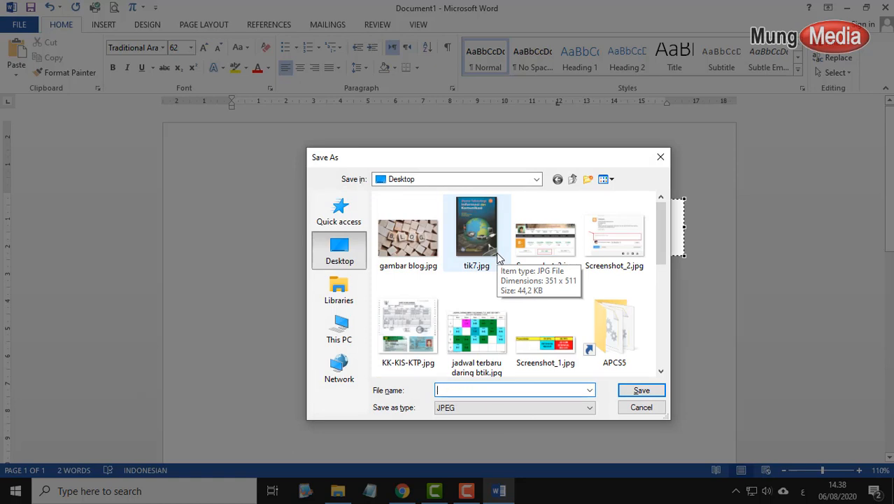
type("arab1")
key("Return")
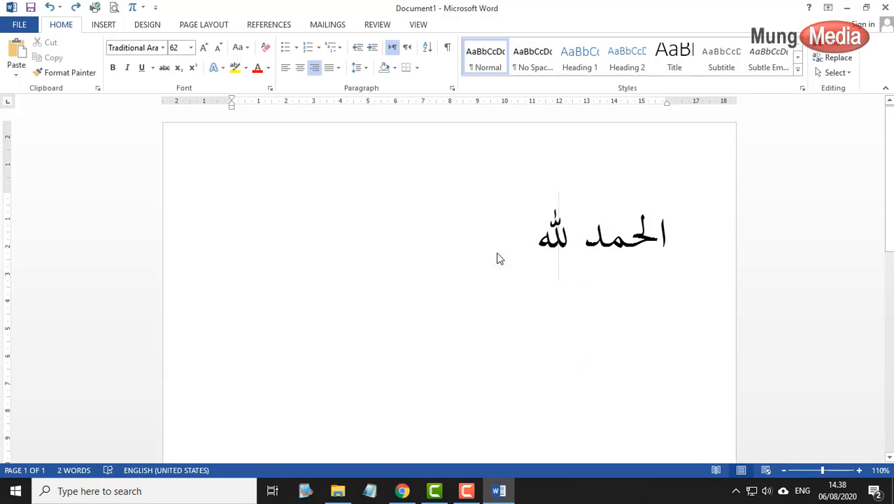
Switch back to the form in Chrome and upload arab1.jpg from the Desktop as the image of the "Berikut bacaan apa...." question
left_click(403, 493)
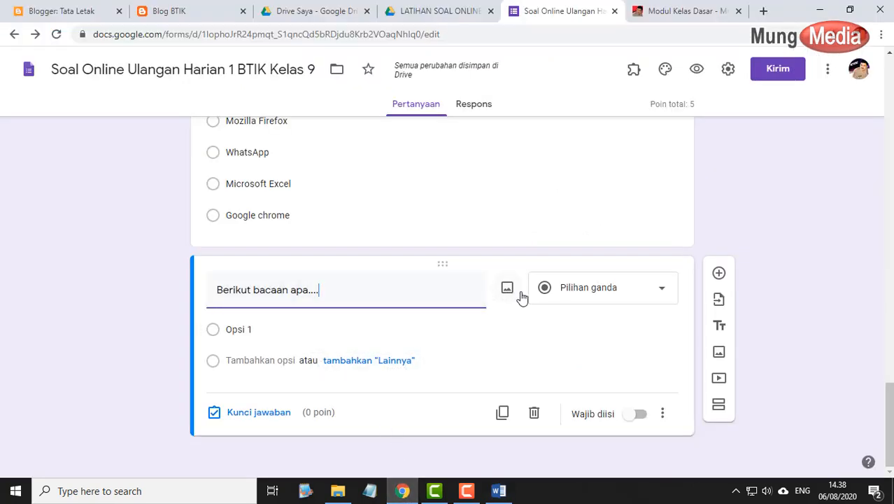
left_click(507, 289)
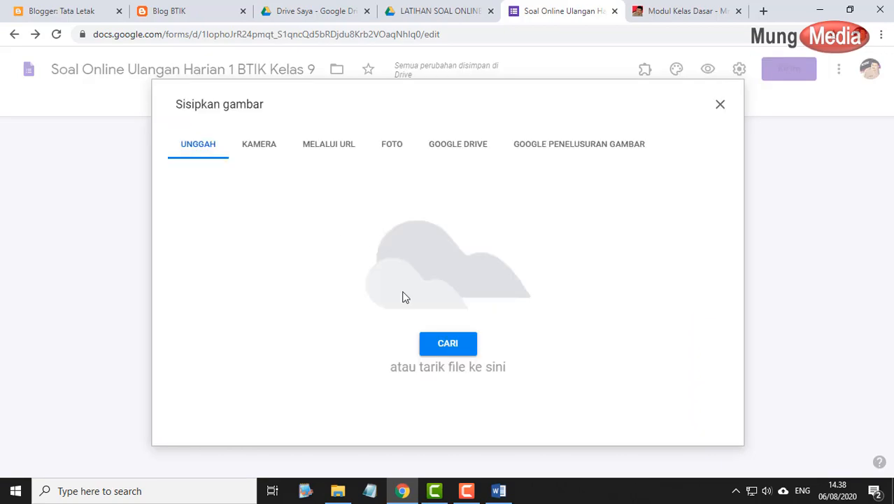
left_click(443, 346)
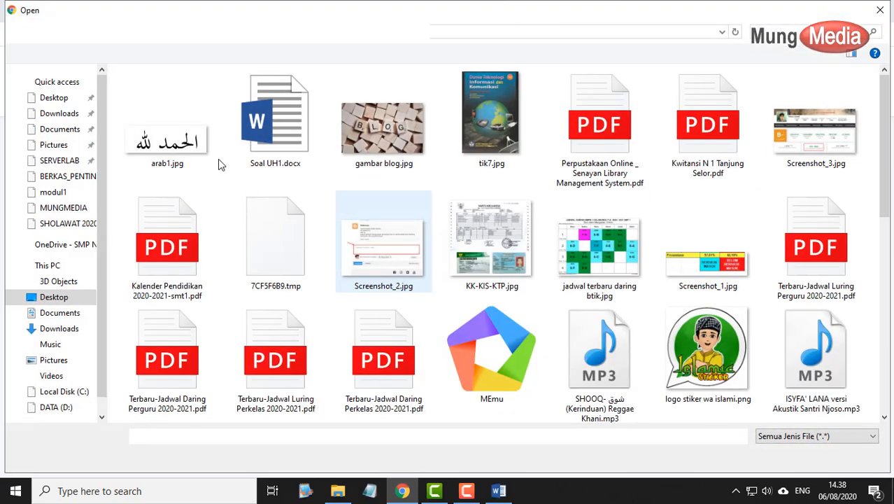
double_click(178, 143)
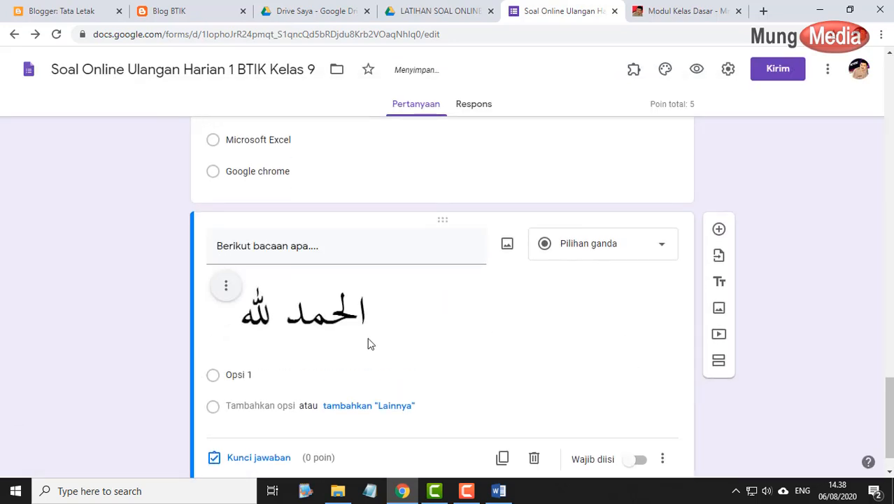
Enter Hamdalah and Basmalah as the new question's answer options and toggle its required setting
left_click(258, 372)
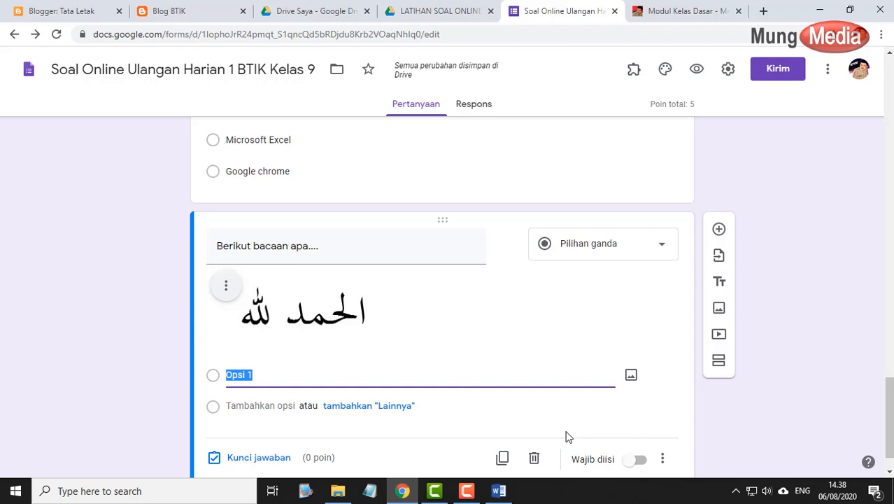
type("Hamdalah")
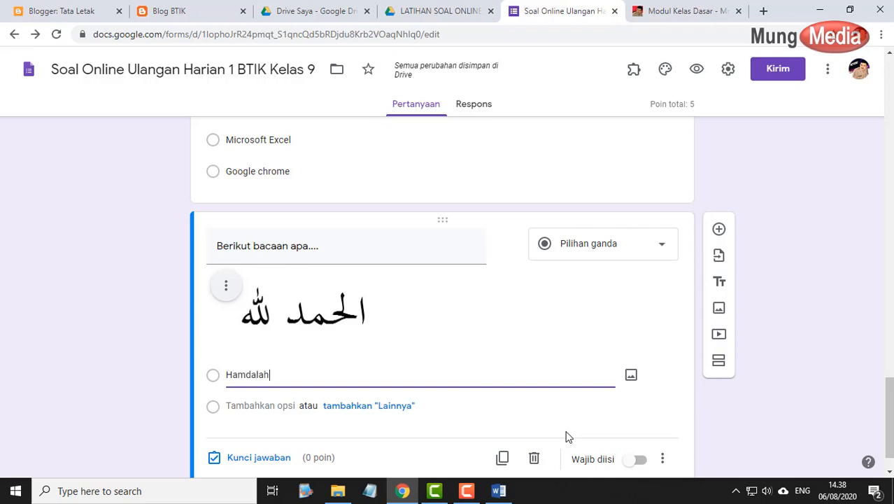
left_click(260, 405)
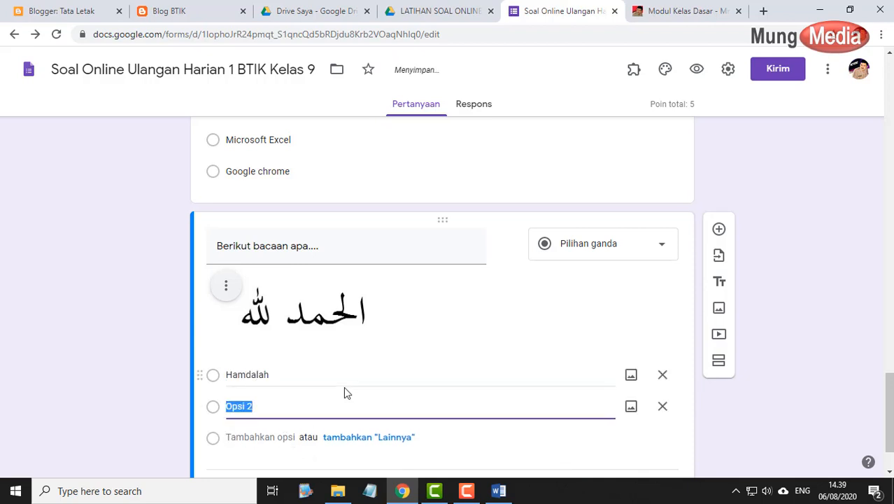
type("Basmalah")
scroll(344, 393, "down", 1)
left_click(609, 415)
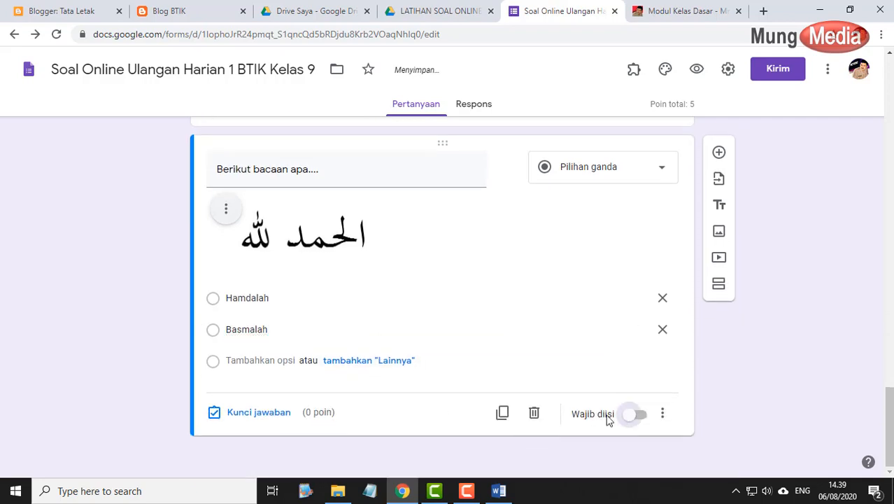
Set the answer key of "Berikut bacaan apa...." to Hamdalah only, worth 1 point
left_click(278, 420)
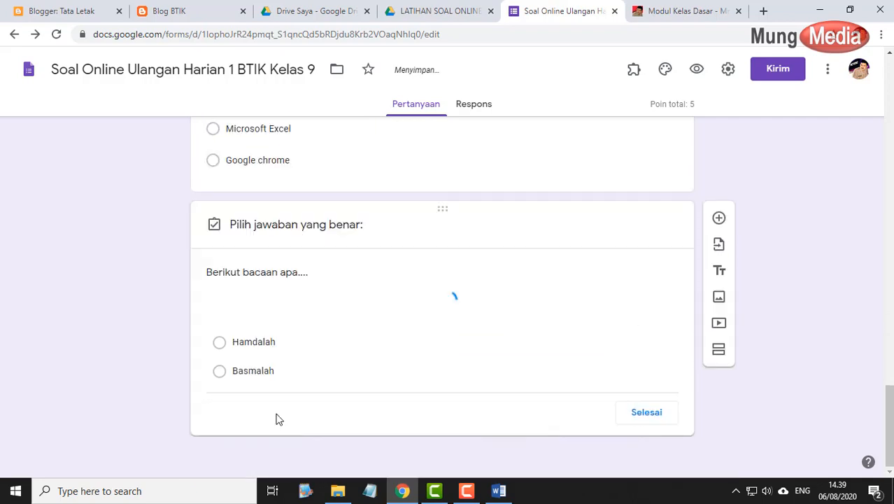
left_click(254, 355)
left_click(255, 328)
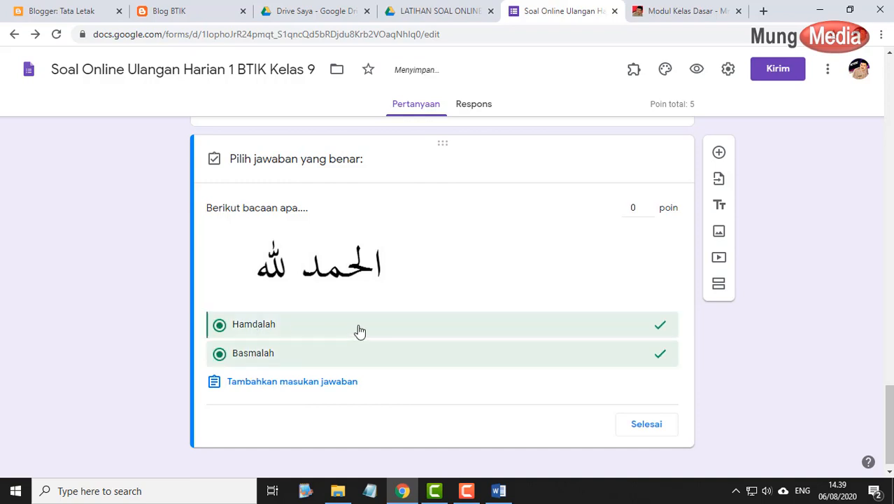
left_click(269, 359)
left_click(649, 205)
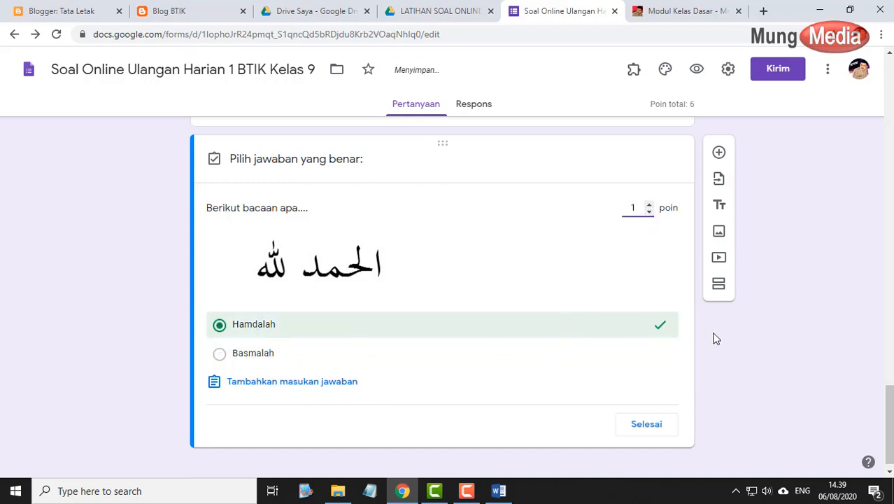
Finish editing the Hamdalah answer key, switch to the Word document and delete its Arabic text
left_click(657, 424)
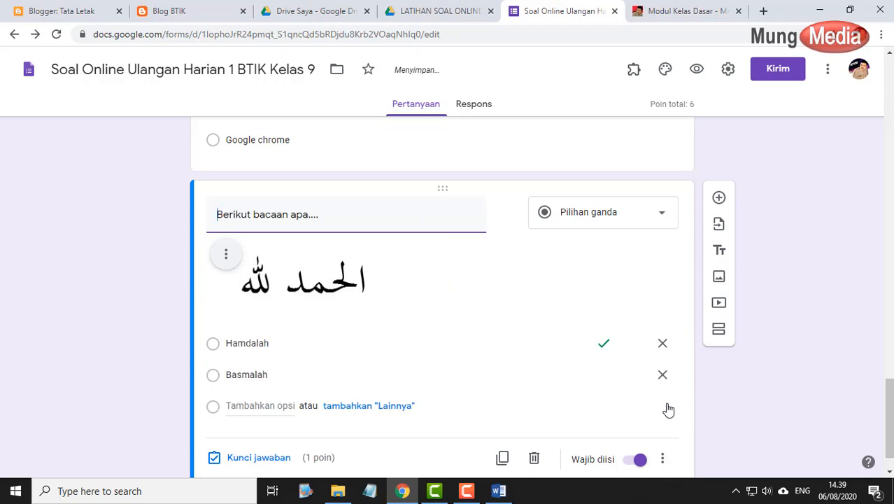
scroll(773, 359, "down", 1)
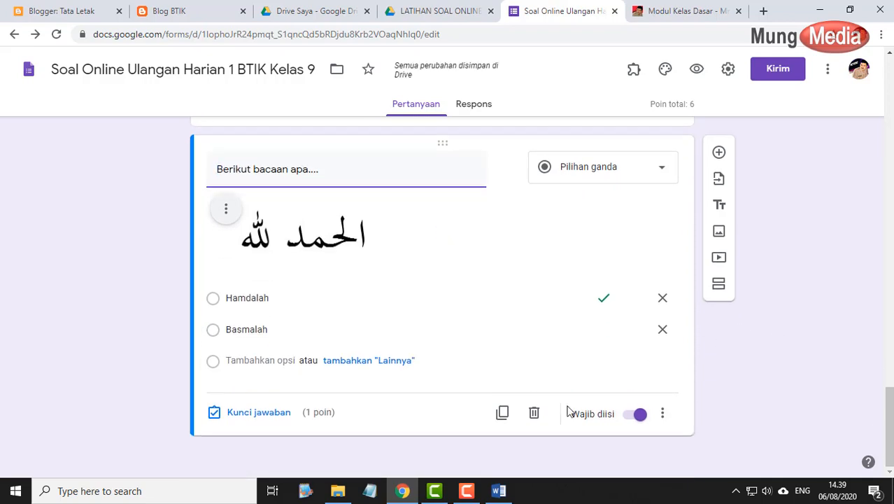
left_click(498, 490)
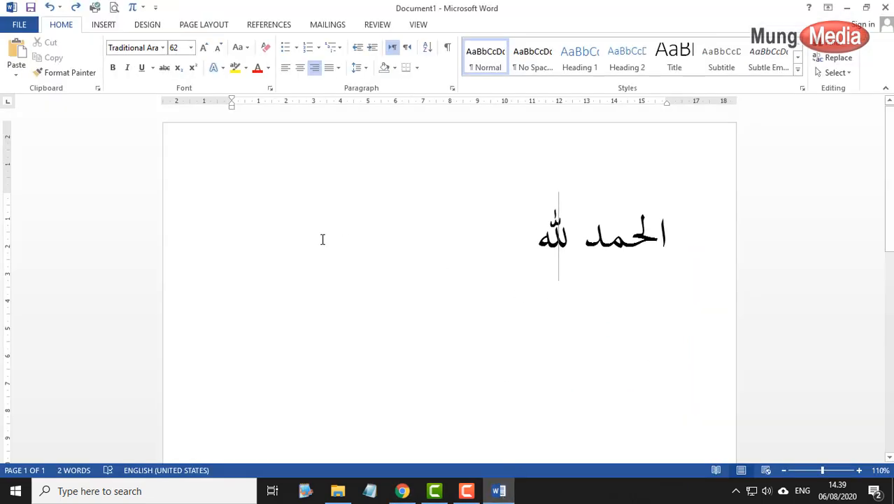
left_click(180, 226)
key("BackSpace")
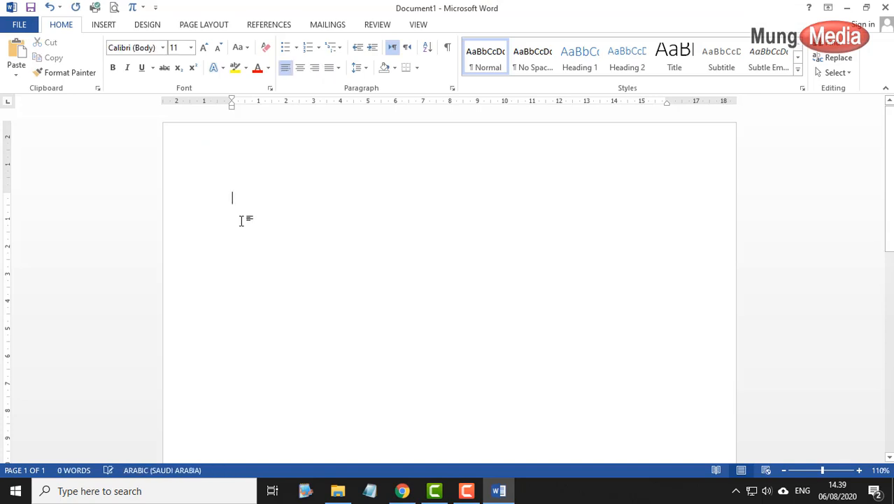
Insert an equation using the ready-made quadratic formula from the common radicals into the empty Word document
left_click(103, 25)
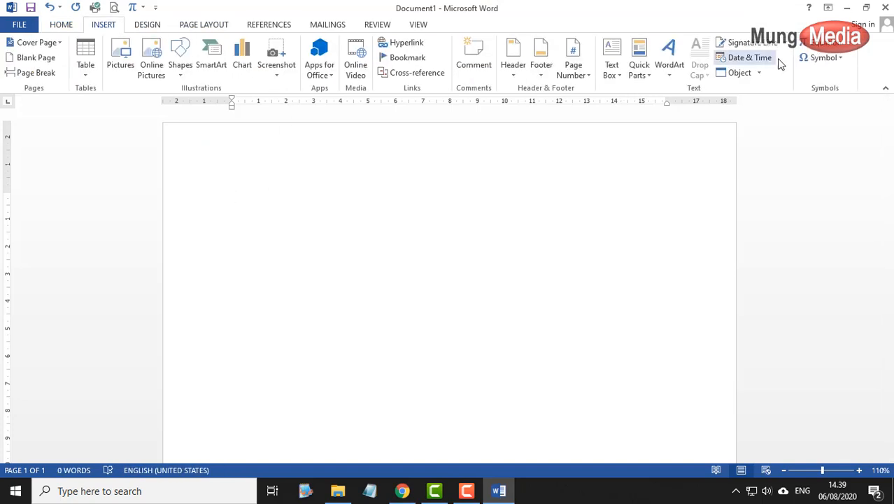
left_click(837, 43)
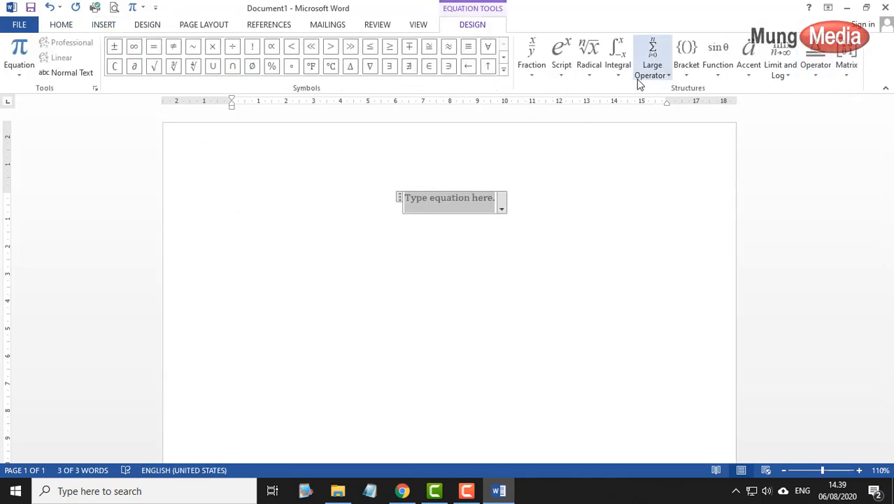
left_click(589, 70)
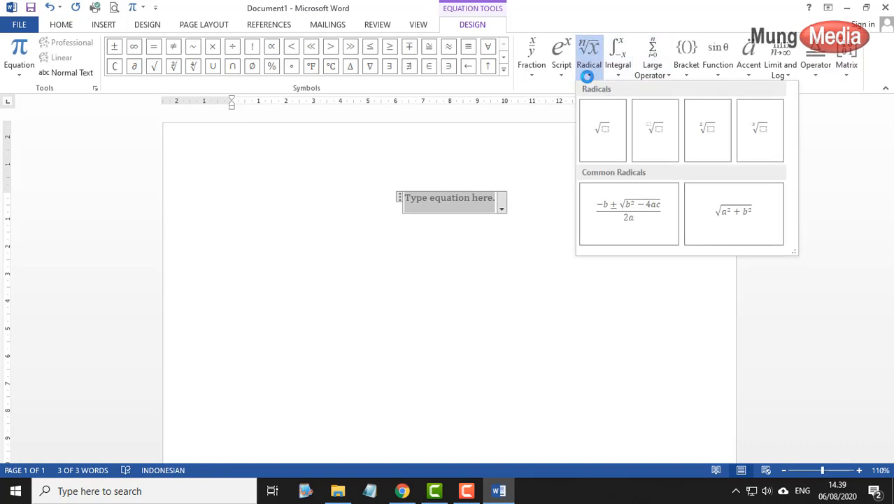
left_click(643, 191)
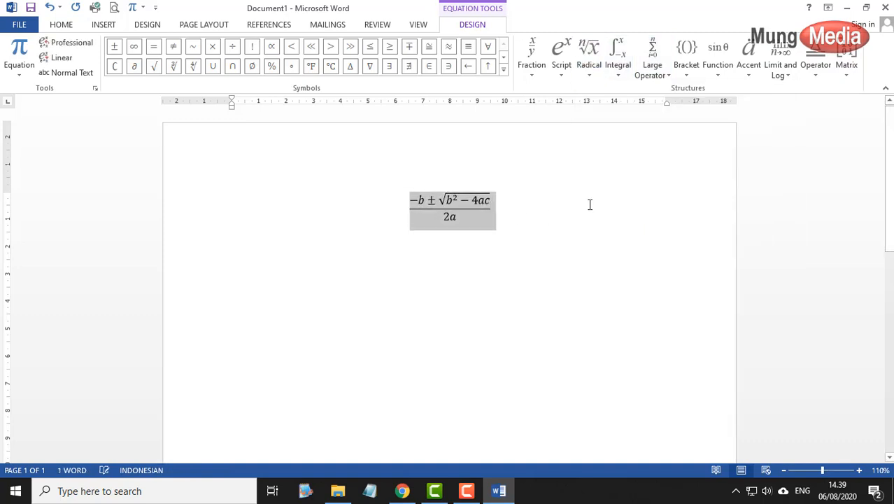
Enlarge the quadratic formula to font size 24 and deselect it
key("ctrl+]")
key("ctrl+]")
key("ctrl+]")
key("ctrl+]")
key("ctrl+]")
key("ctrl+]")
key("ctrl+]")
key("ctrl+]")
key("ctrl+]")
key("ctrl+]")
key("ctrl+]")
left_click(543, 313)
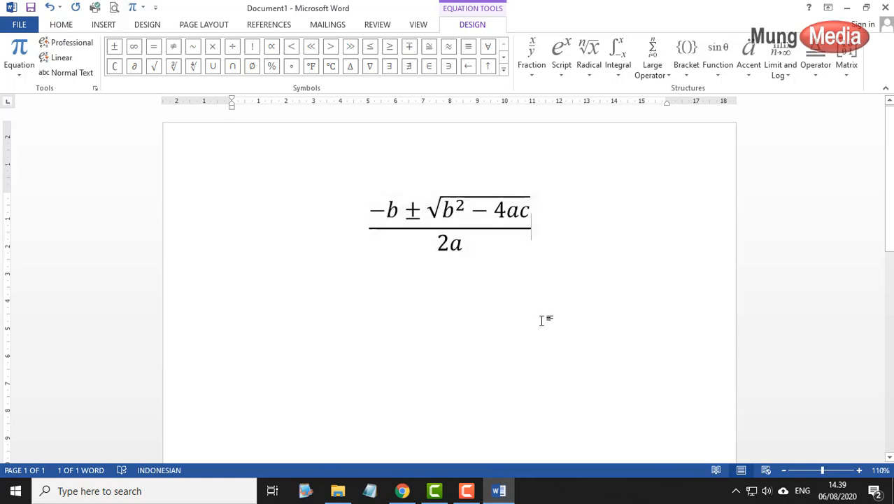
Capture the area around the quadratic formula as a screenshot and save it to the Desktop as a JPEG named rumus1
key("Print")
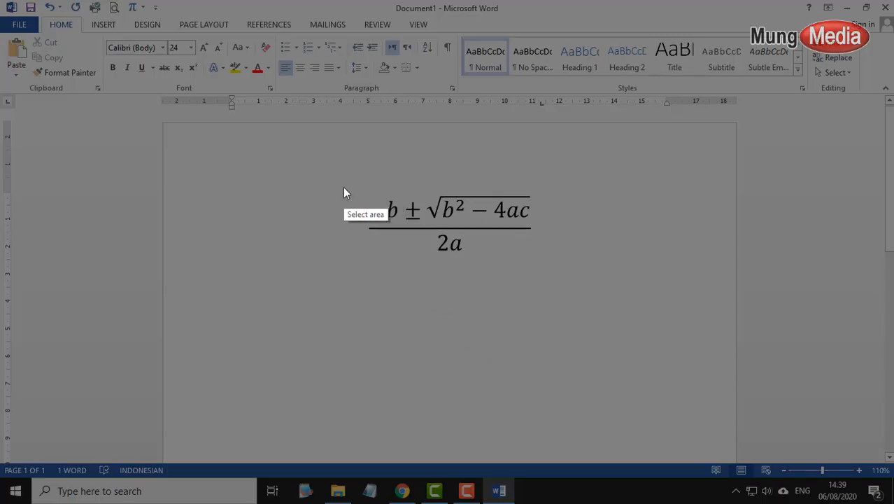
left_click_drag(344, 187, 559, 264)
left_click(533, 276)
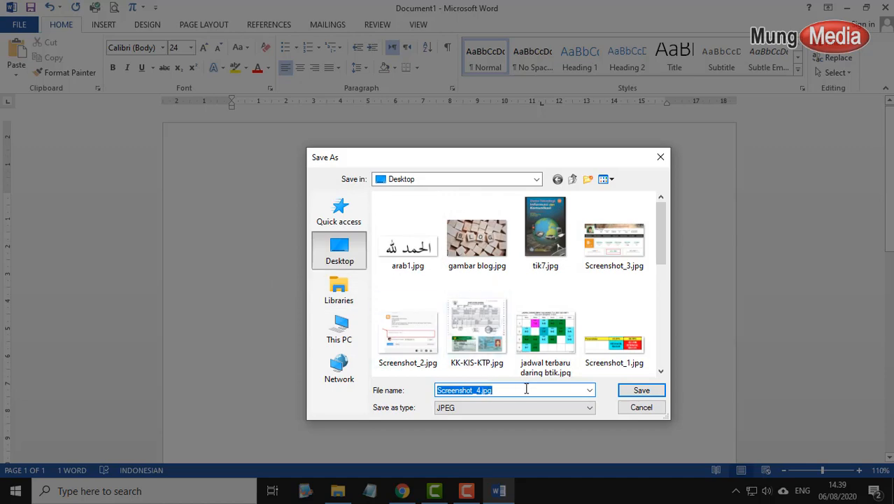
type("rumu")
type("s")
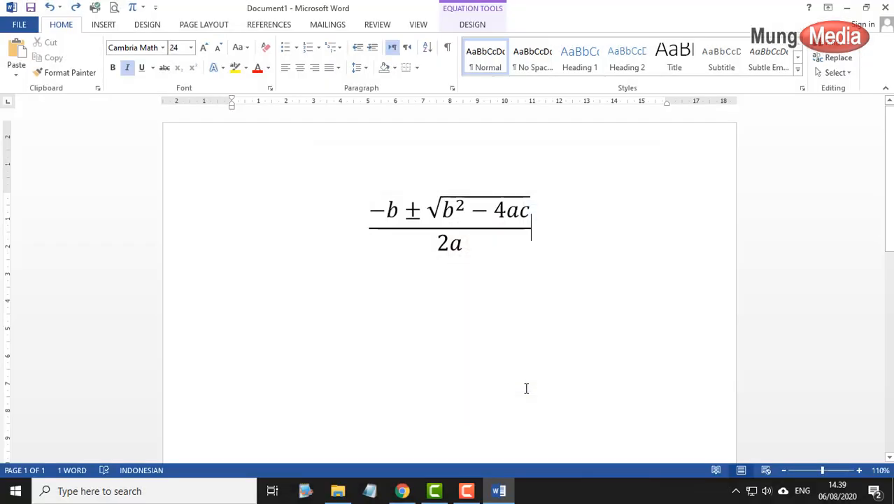
Switch back to the form in Chrome and add a new multiple-choice question titled "Rumus apa ini....."
left_click(402, 490)
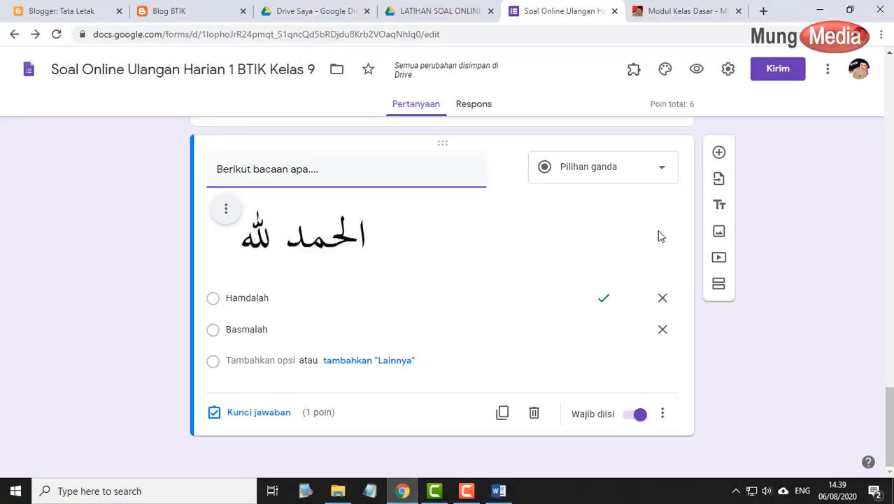
left_click(718, 153)
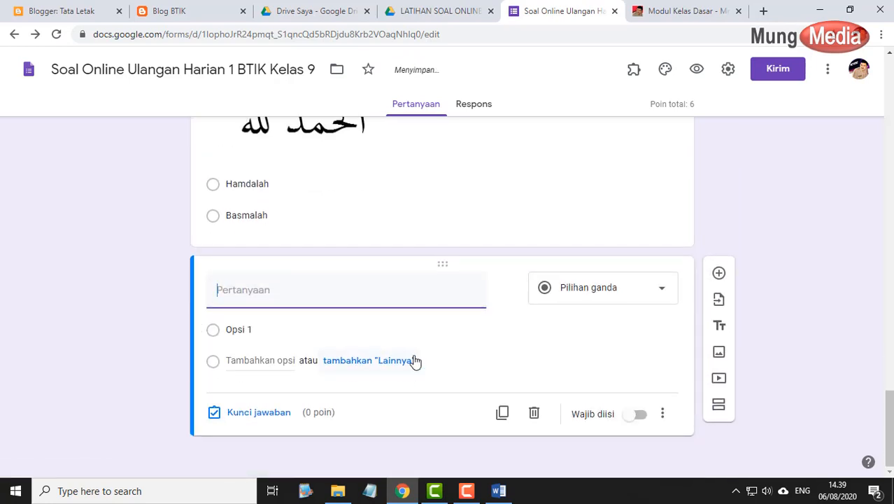
type("Rumus apa ini")
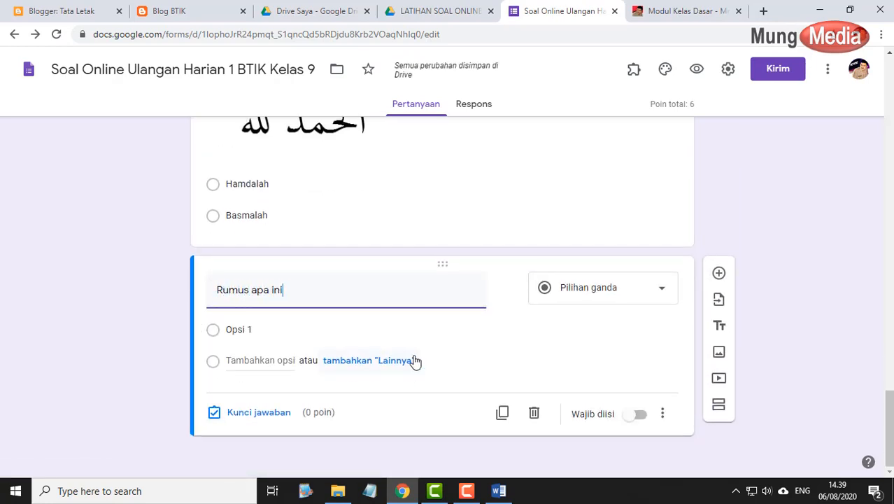
type(".....")
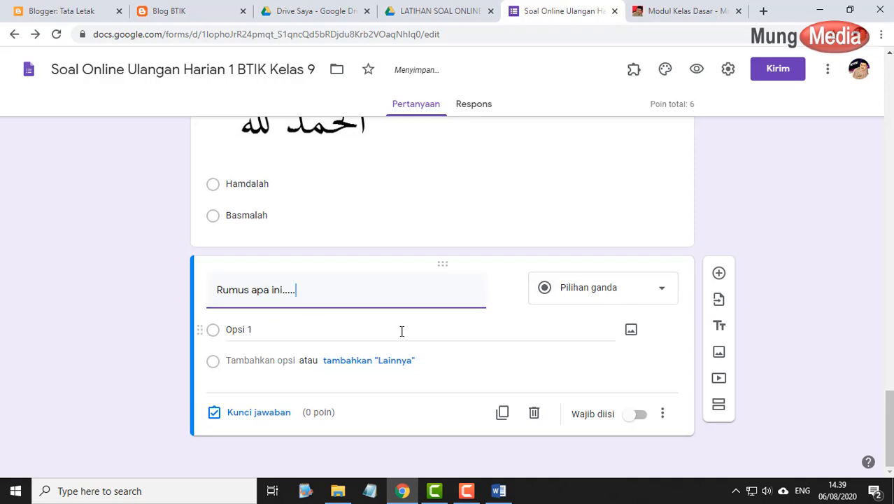
Upload rumus1.jpg from the Desktop as the image of the "Rumus apa ini....." question
left_click(507, 293)
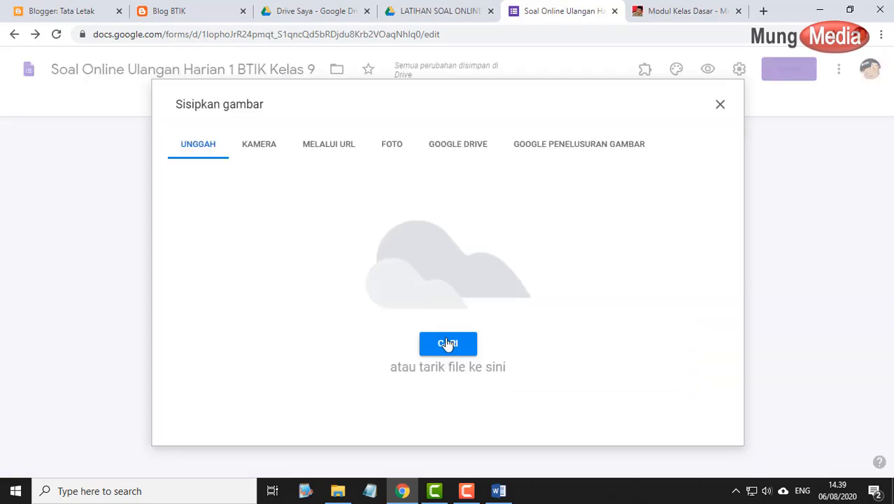
left_click(445, 342)
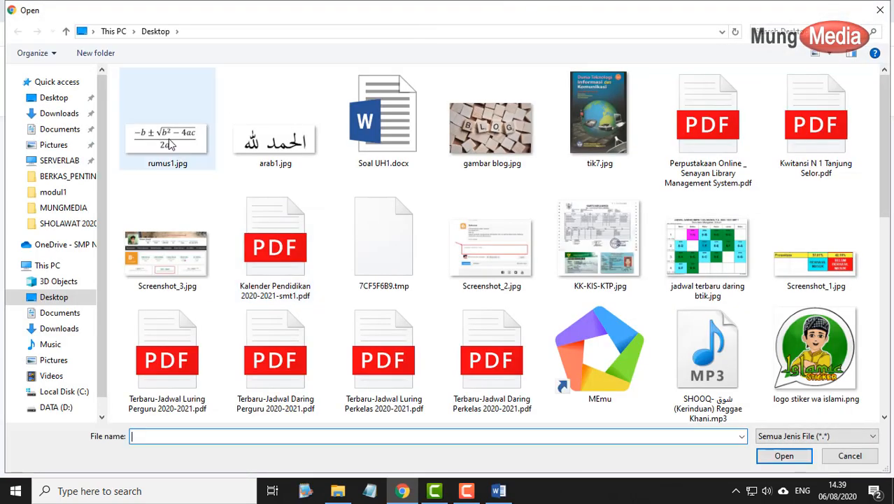
double_click(170, 143)
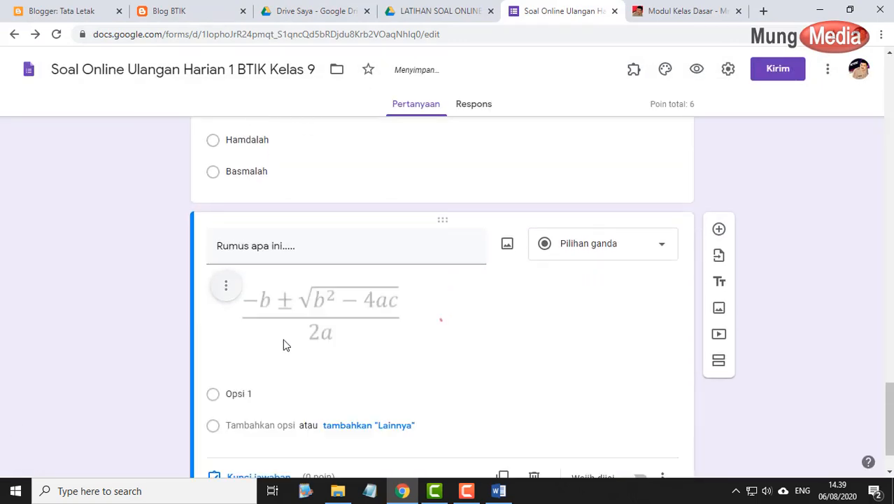
Enter "Rumus matematika" and "Rumus kehidupan" as the formula question's answer options and make the question required
left_click(607, 336)
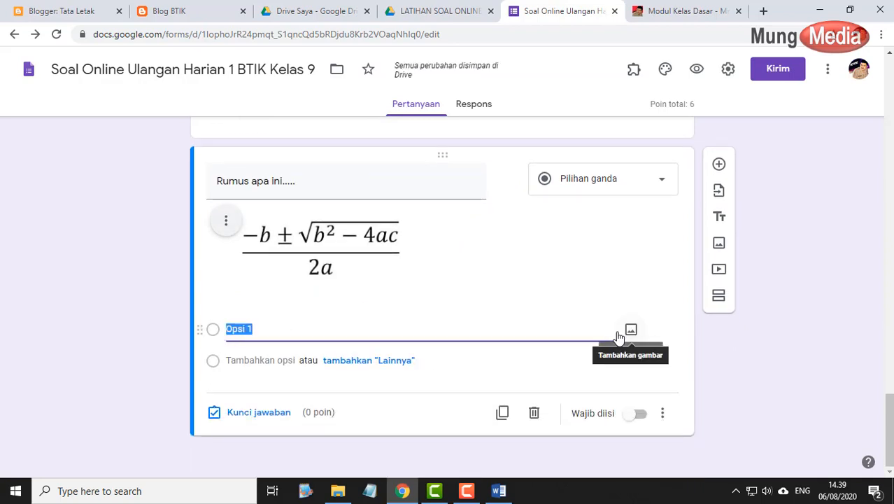
left_click(289, 328)
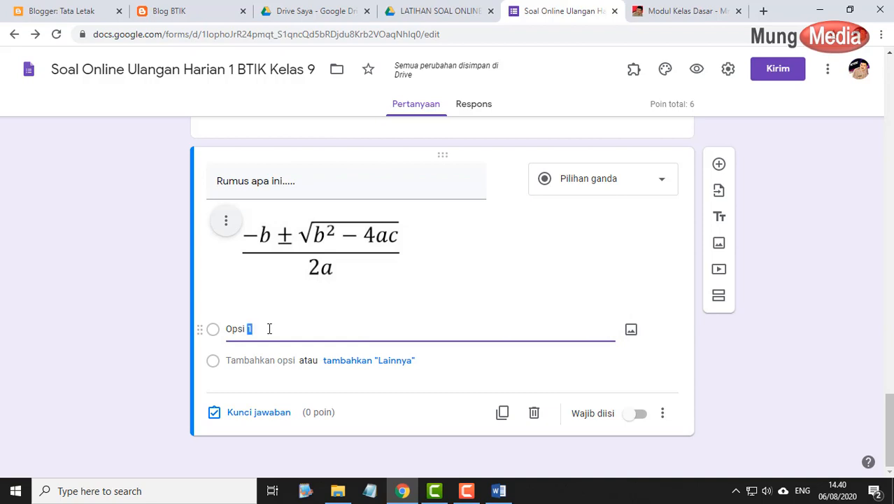
triple_click(269, 329)
type("Rumus matematika")
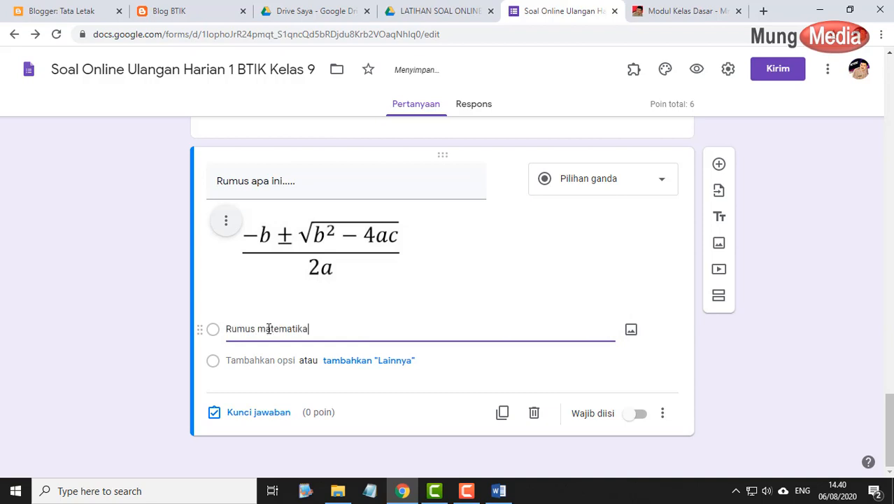
left_click(252, 360)
type("Rumus kehidupan")
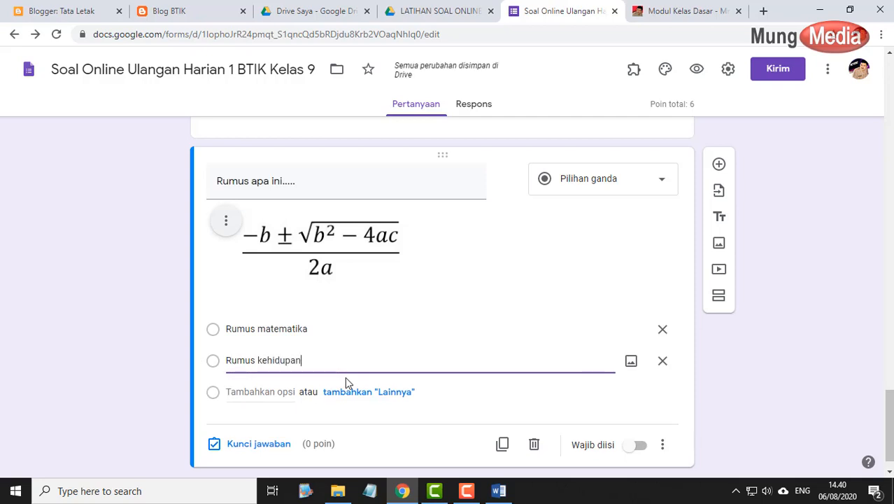
left_click(638, 446)
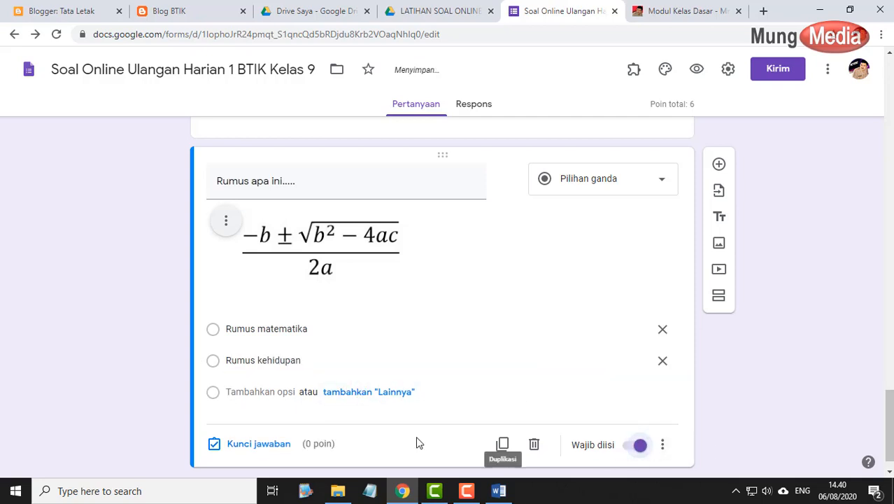
Set the answer key of "Rumus apa ini....." to Rumus matematika, worth 1 point
left_click(272, 444)
left_click(306, 356)
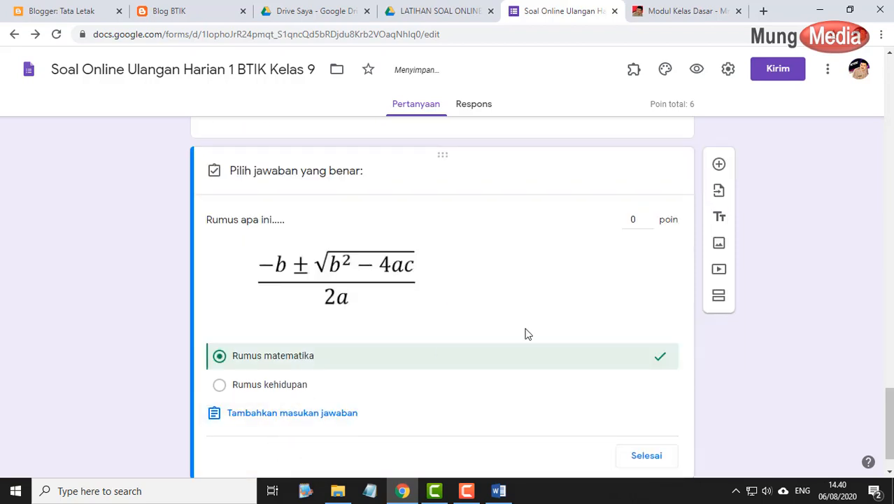
left_click(649, 217)
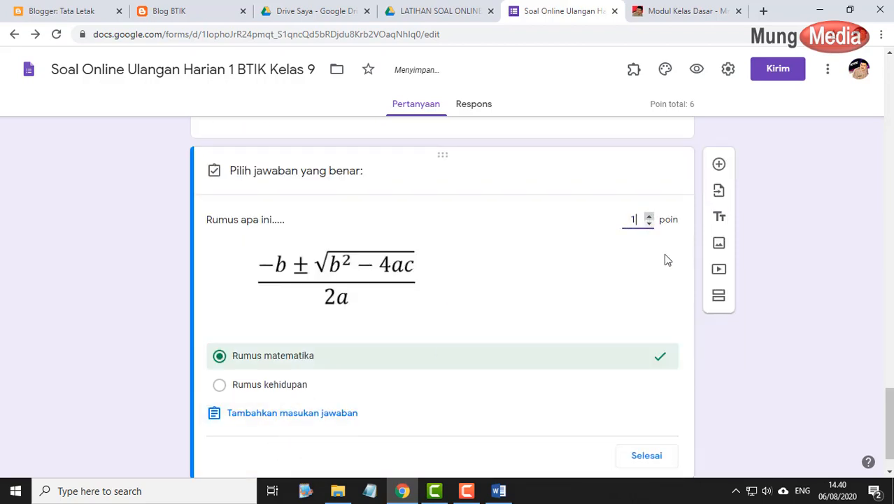
left_click(646, 456)
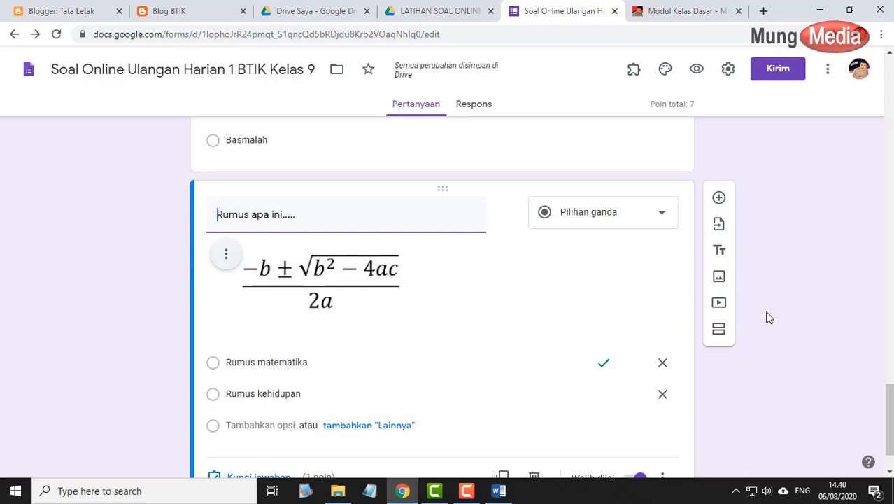
Review the form's questions, including the imported ones and the two added questions with Arabic text and formula images
scroll(764, 314, "up", 8)
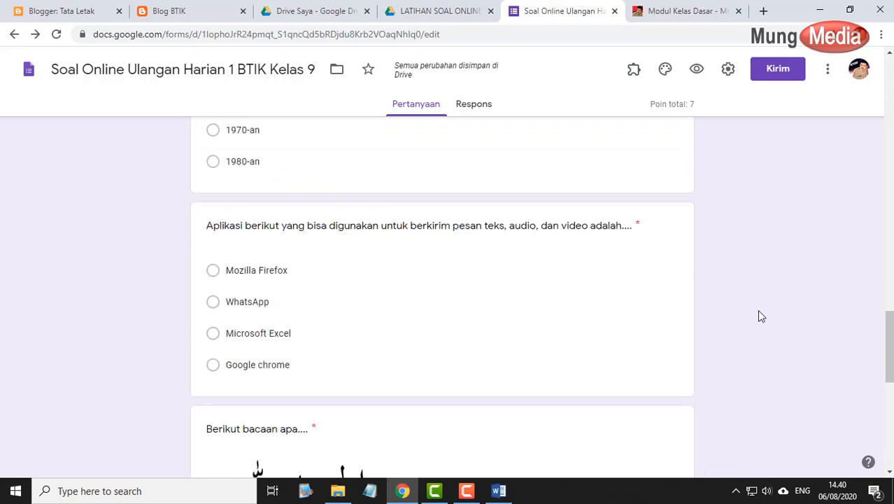
left_click(461, 278)
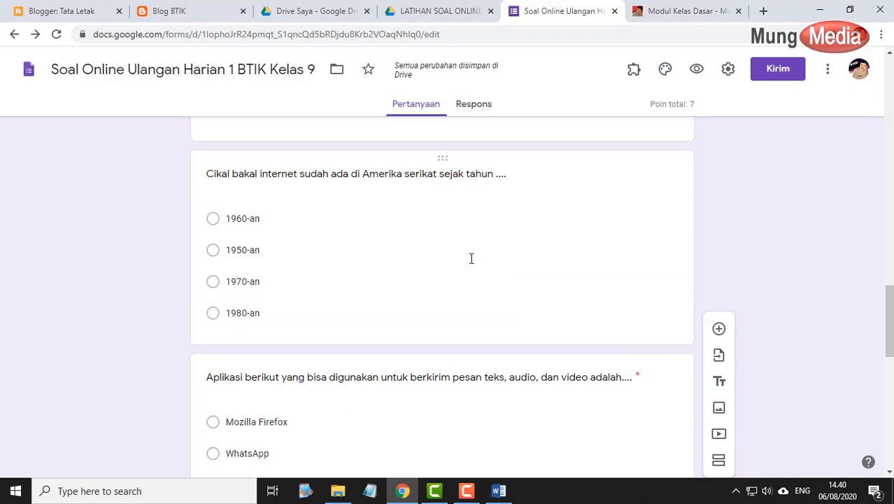
scroll(471, 259, "up", 7)
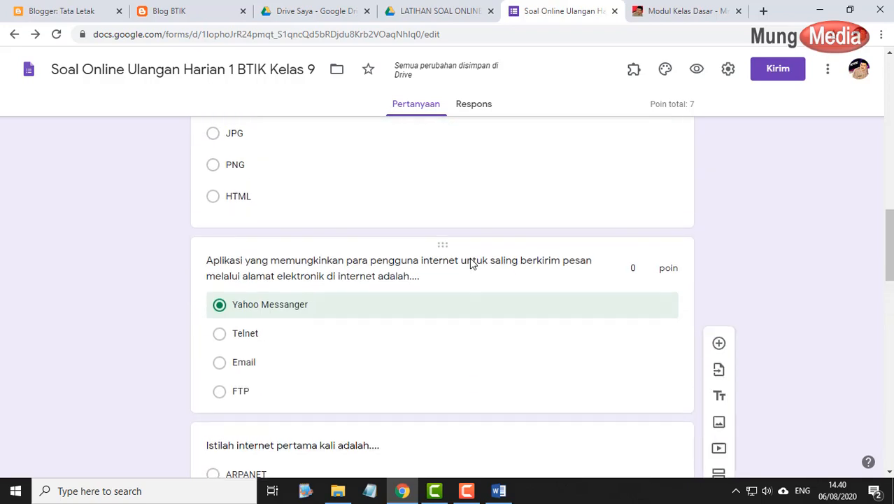
scroll(471, 259, "down", 8)
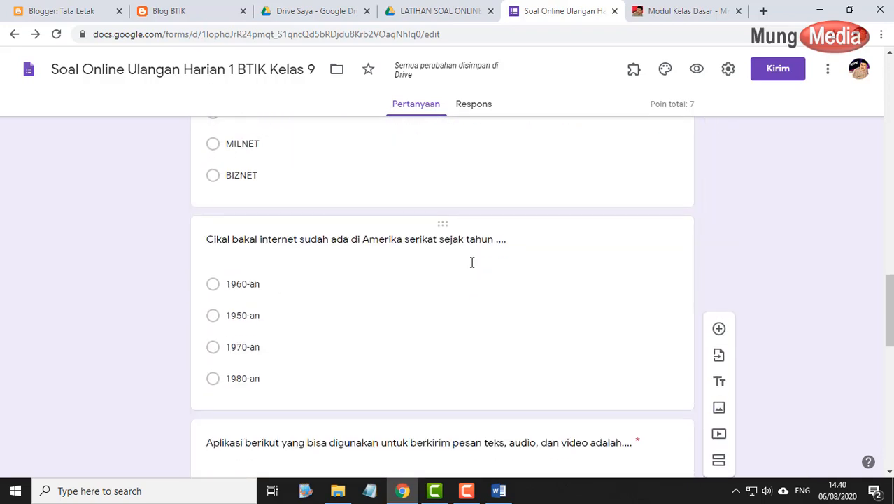
scroll(473, 280, "down", 5)
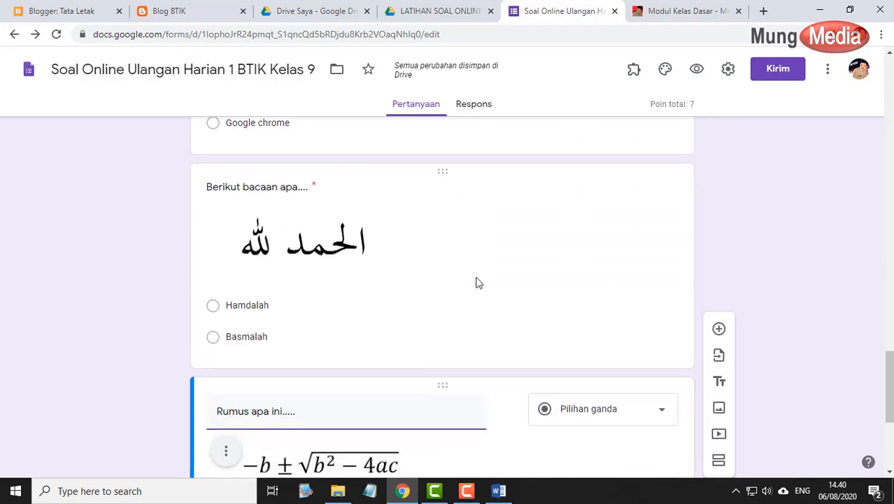
scroll(419, 255, "down", 1)
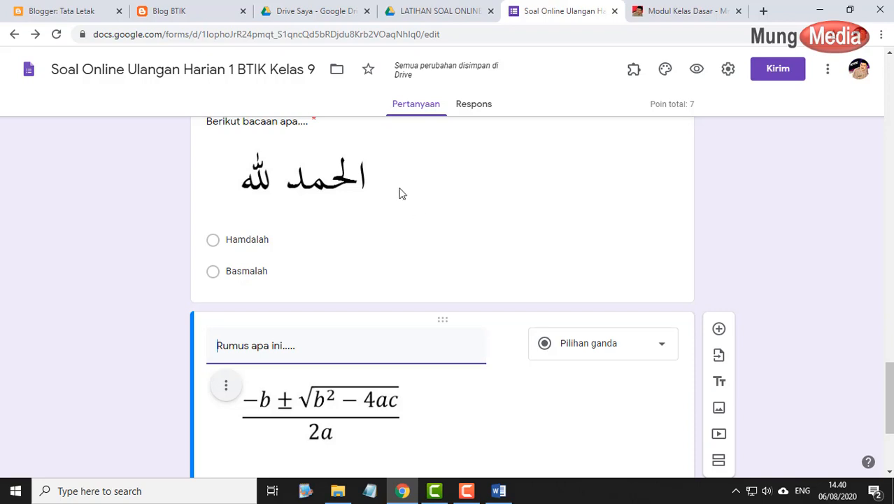
scroll(502, 239, "up", 2)
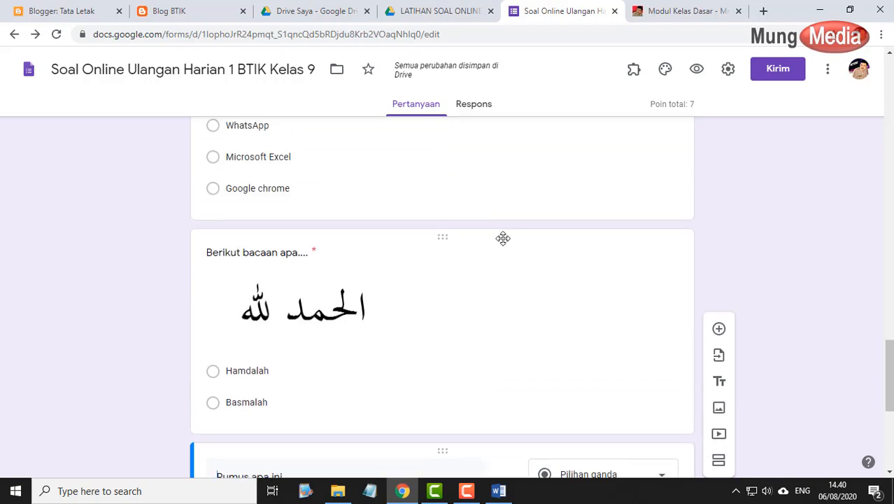
scroll(503, 238, "up", 2)
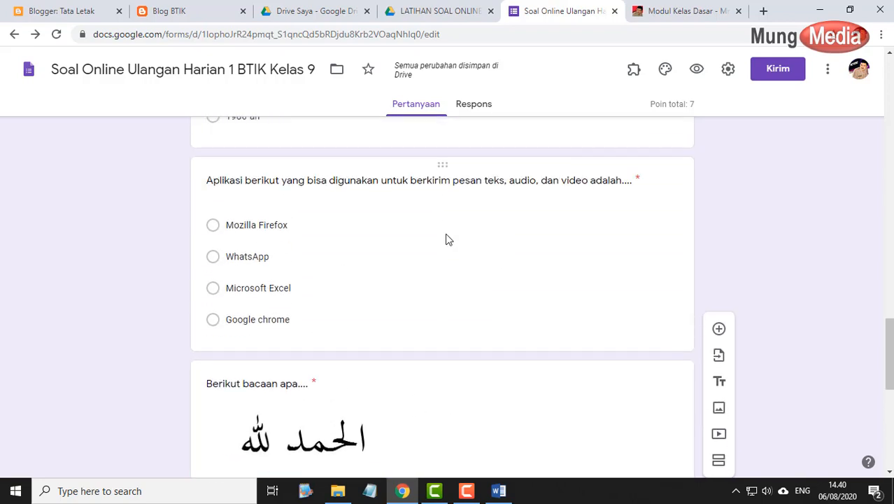
Examine the image options for the "Aplikasi berikut yang bisa digunakan..." question and its Mozilla Firefox answer
left_click(266, 180)
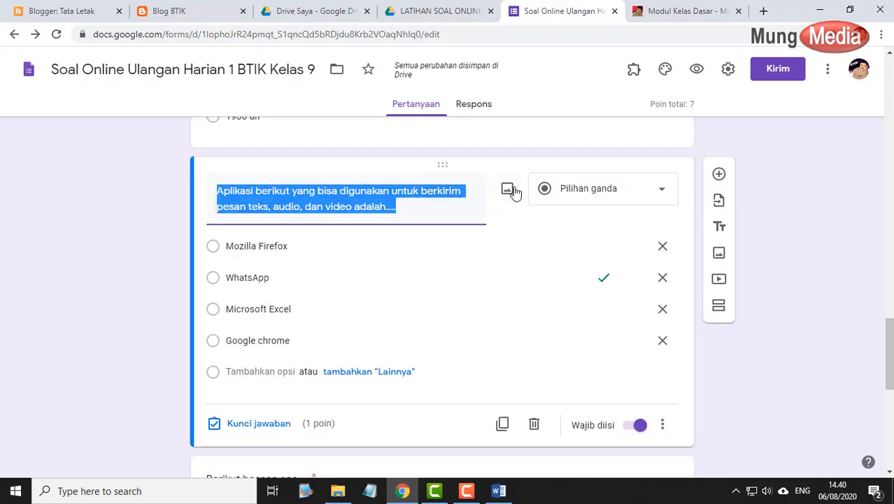
left_click(337, 244)
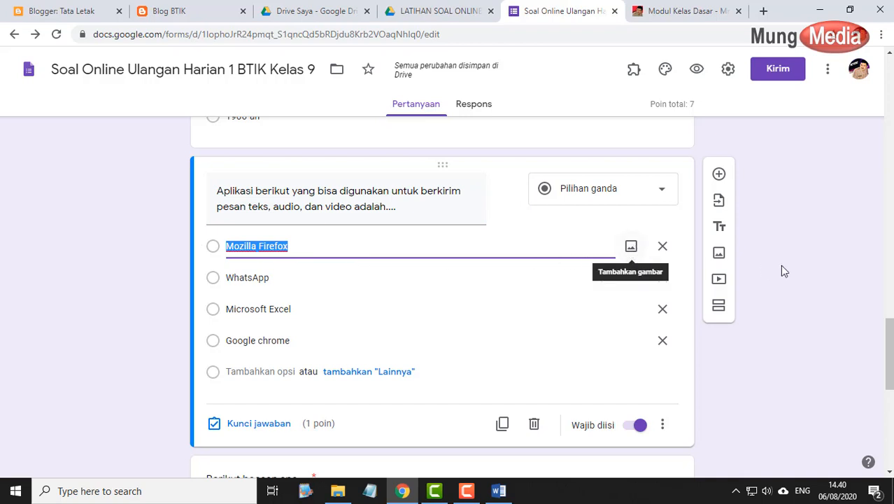
left_click(808, 264)
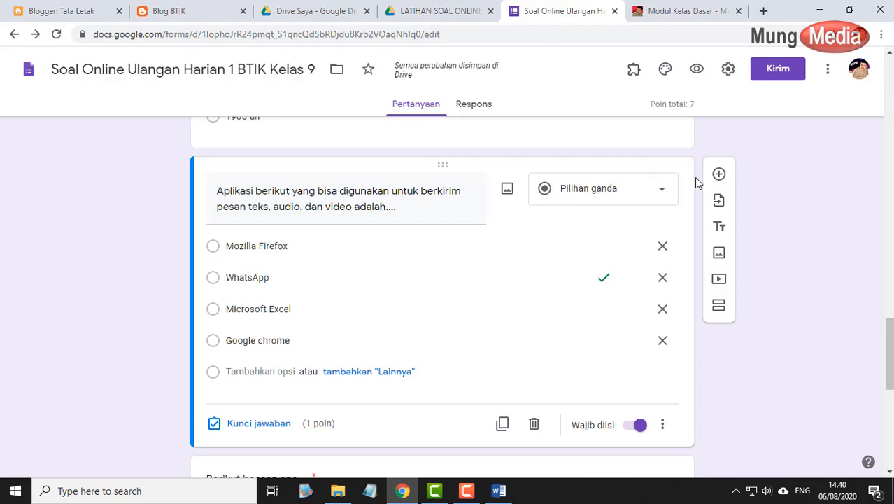
Open the form's sharing options and shorten its shareable link
left_click(777, 70)
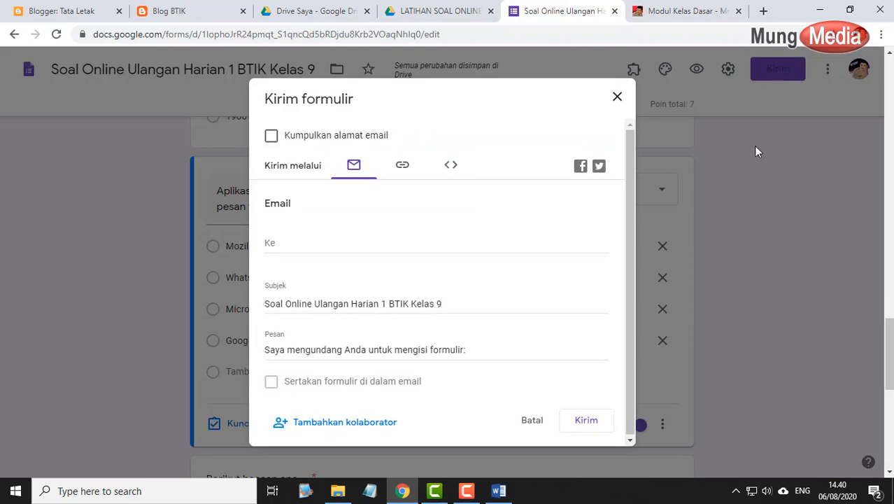
left_click(405, 169)
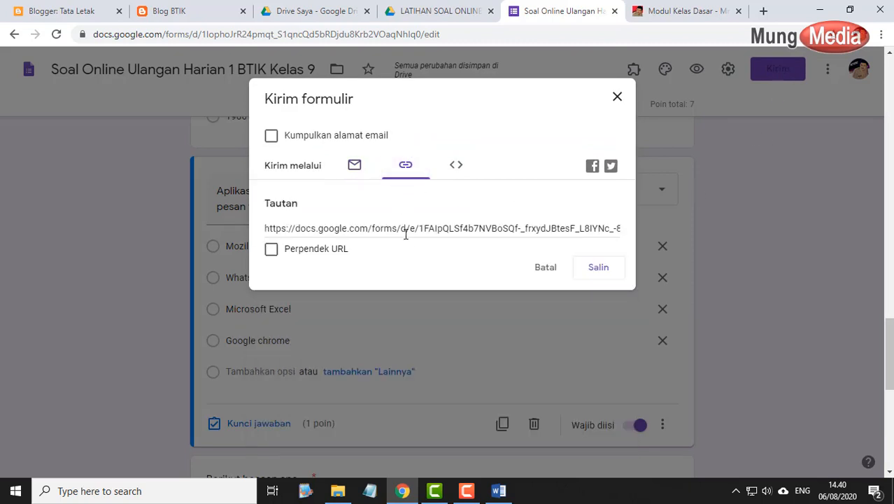
left_click(368, 231)
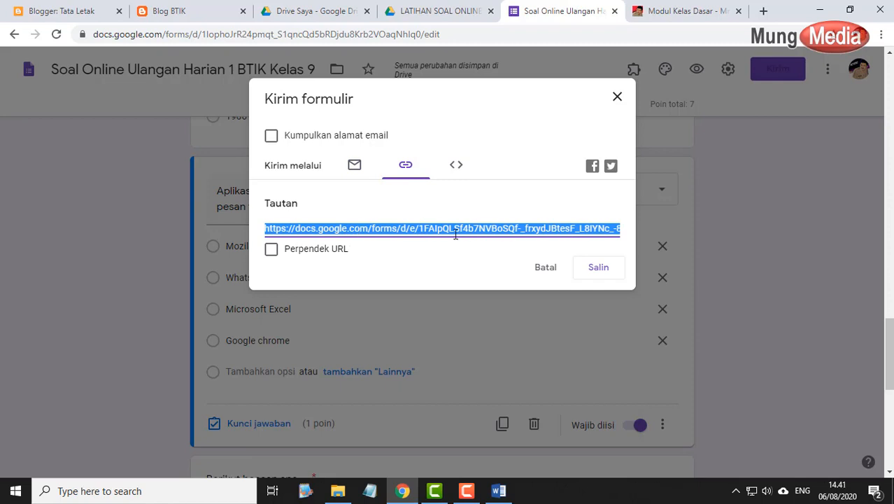
left_click(292, 253)
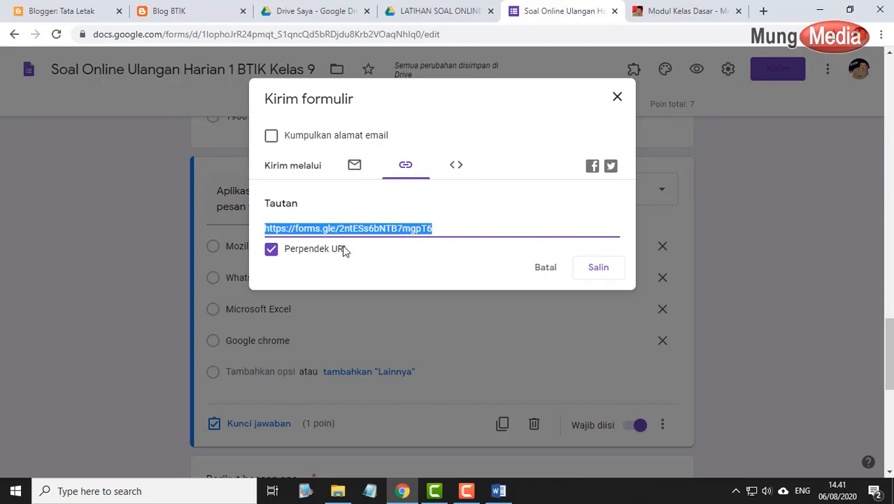
Copy the form's HTML embed code
left_click(457, 166)
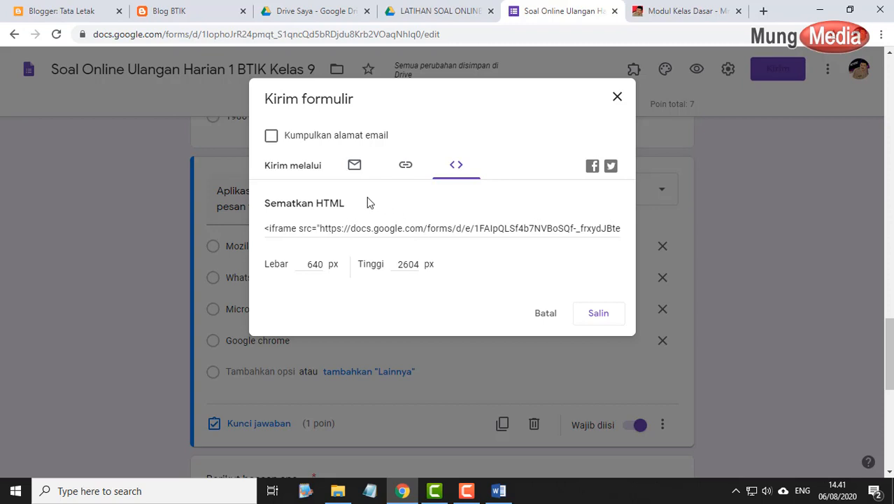
left_click(355, 228)
left_click(598, 314)
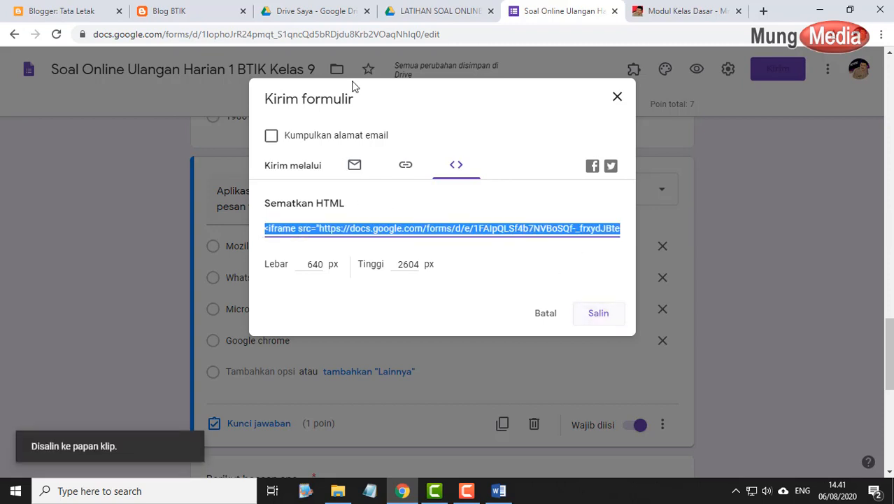
Switch to Blogger and replace the text of the post "Soal Ulangan Harian 1 BTIK Kelas 7" with "Kerjakan soal online berikut ini:"
left_click(81, 12)
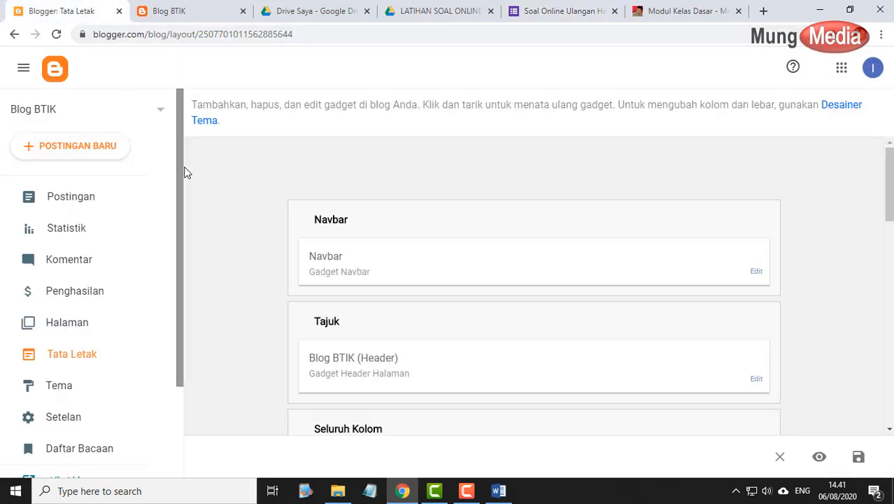
left_click(96, 200)
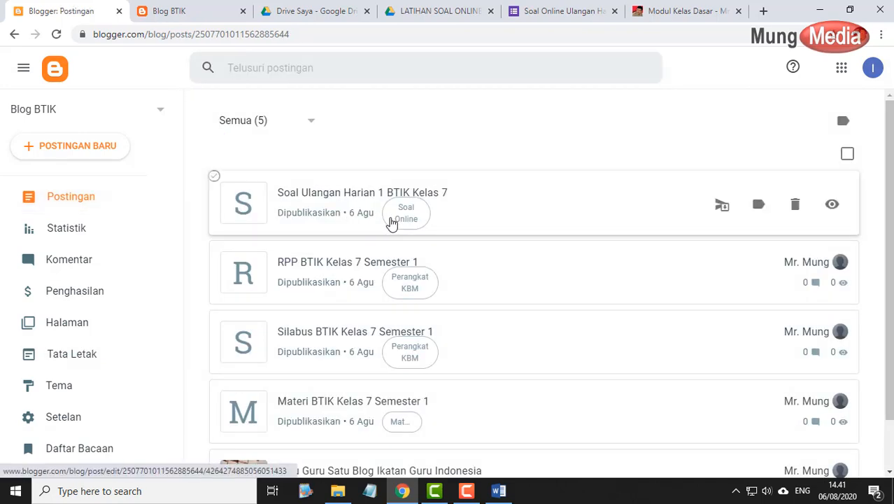
left_click(503, 202)
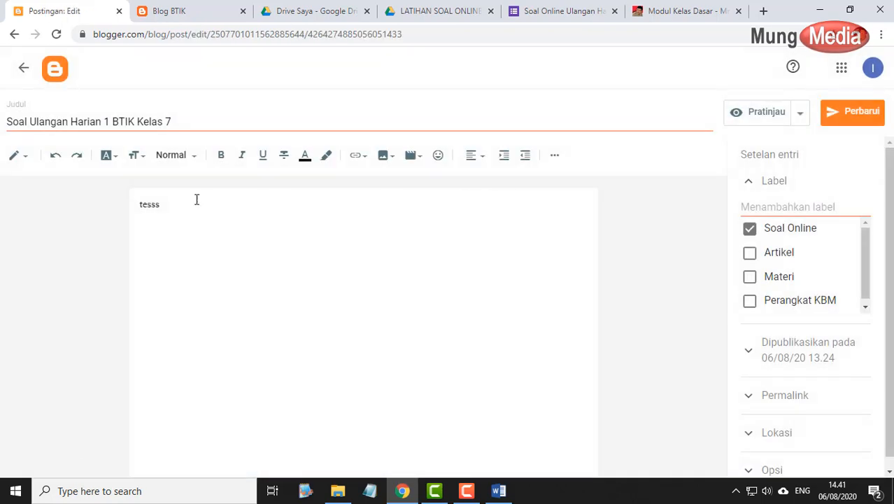
double_click(205, 203)
type("B")
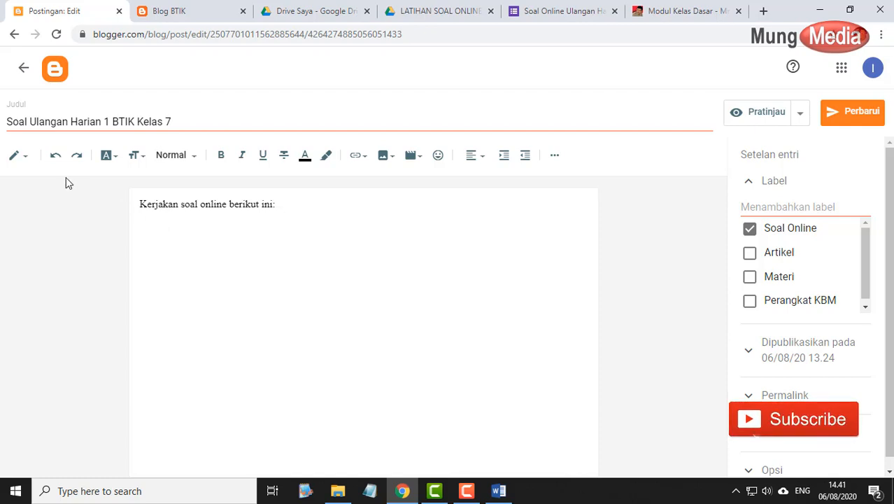
Paste the form's iframe embed code on a new line in the post's HTML and update the post
left_click(23, 158)
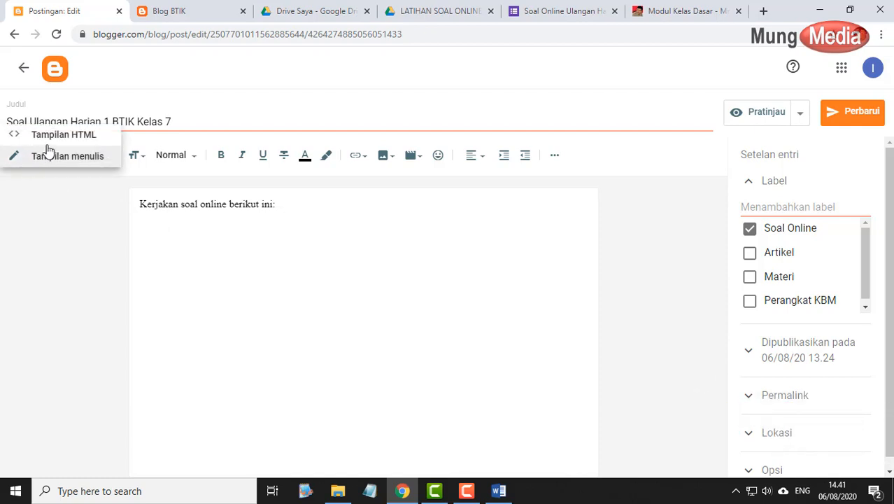
left_click(51, 135)
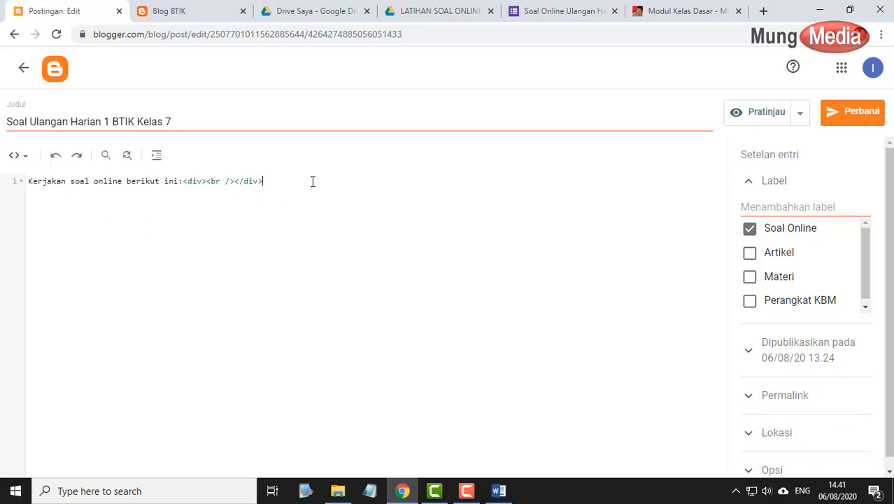
type("<iframe src=\"https://docs.google.com/forms/d/e/1FAIpQLSf4b7NVBoSQf-_frxydJBtesF_L8IYNc_-8ATJlB9Qtn5JnKw/viewform?embedded=true\" width=\"640\" height=\"2604\" frameborder=\"0\" marginheight=\"0\" marginwidth=\"0\">Memuat…</iframe>")
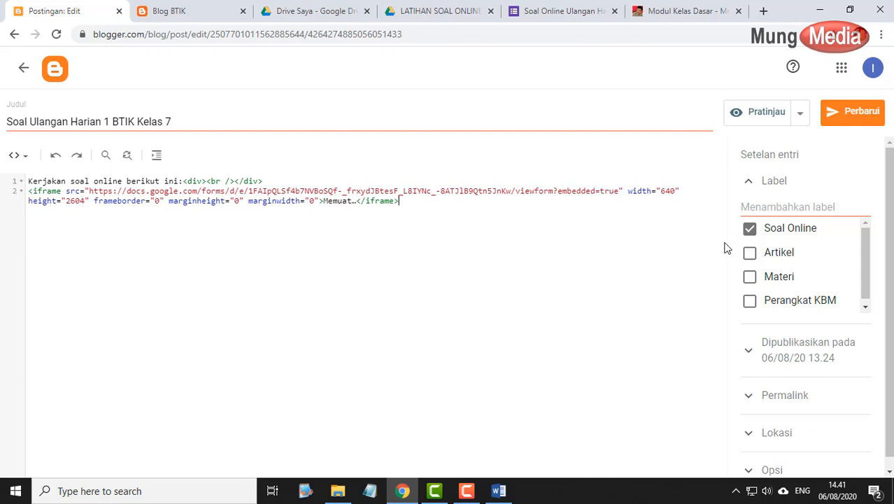
left_click(849, 116)
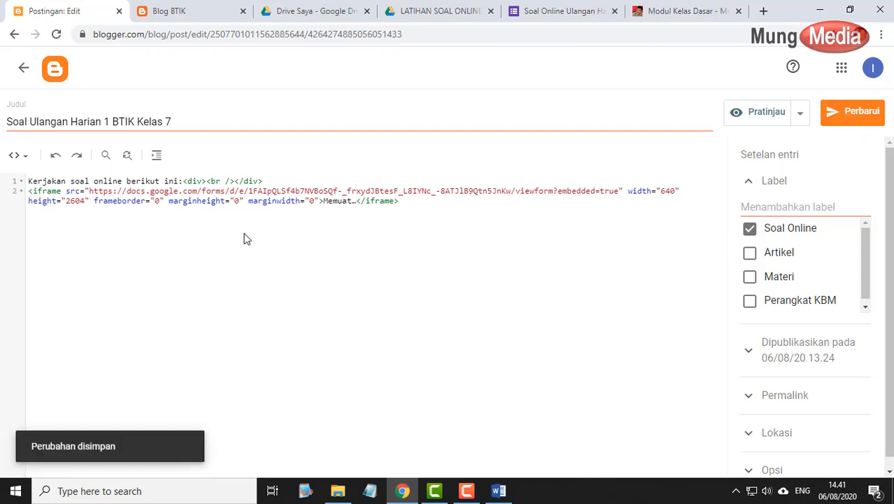
Check how the embedded quiz form displays on the Blog BTIK home page, including the space below it
left_click(190, 12)
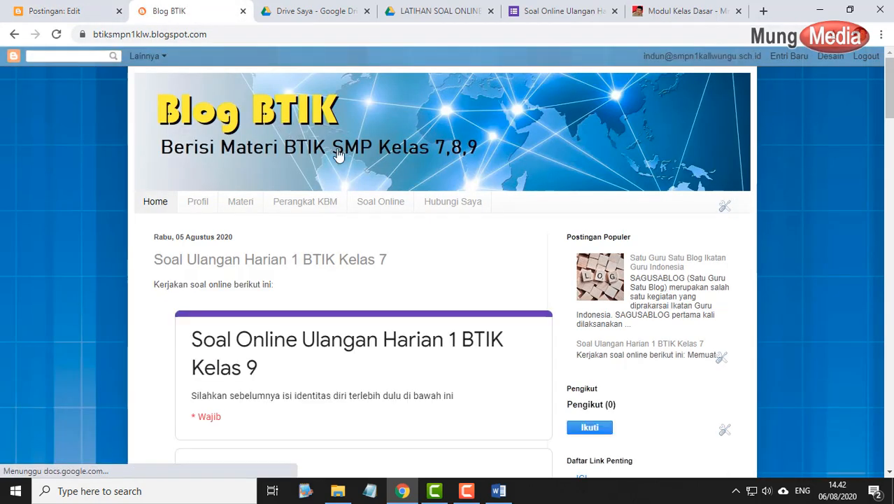
scroll(567, 199, "down", 1)
scroll(485, 168, "down", 3)
scroll(465, 133, "down", 3)
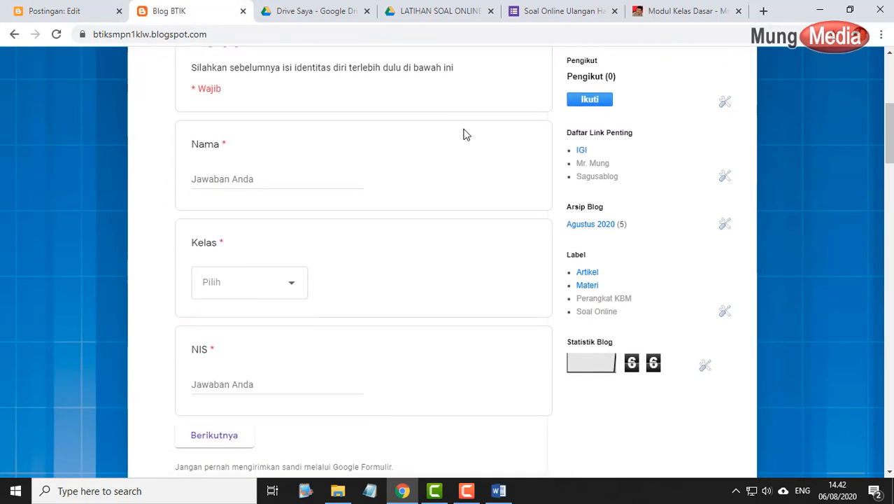
scroll(532, 176, "up", 6)
scroll(571, 259, "down", 4)
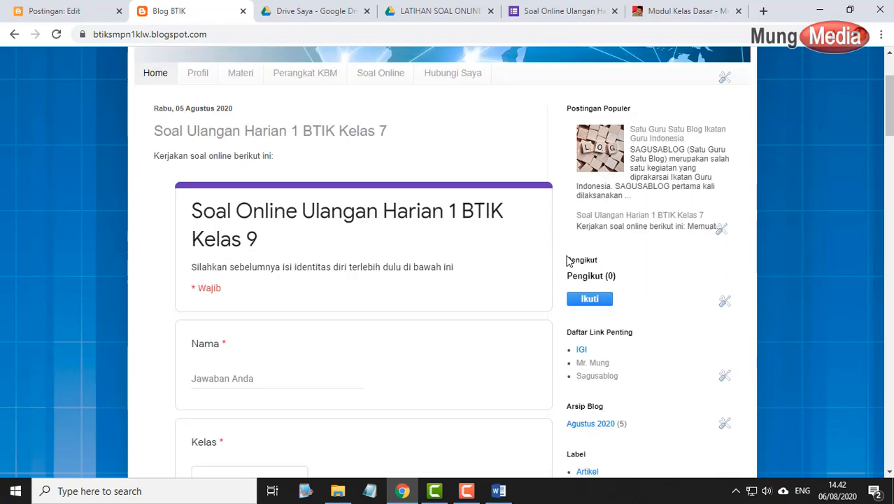
scroll(534, 160, "up", 2)
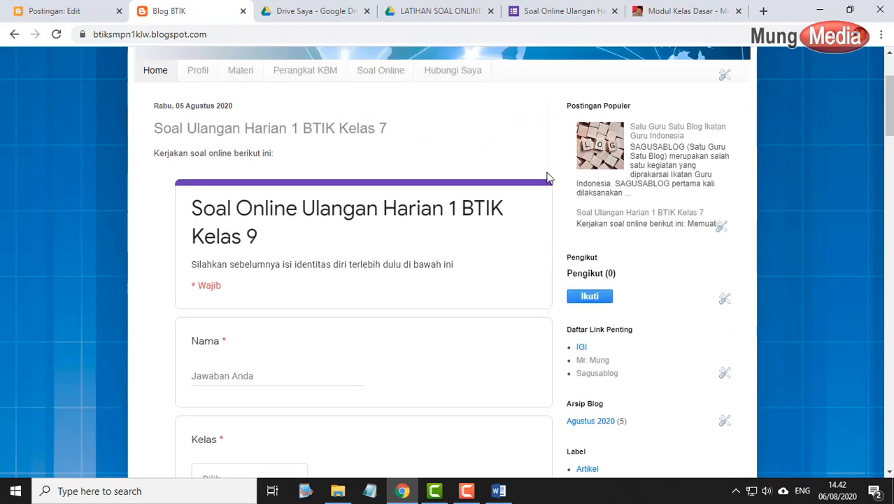
scroll(459, 175, "down", 5)
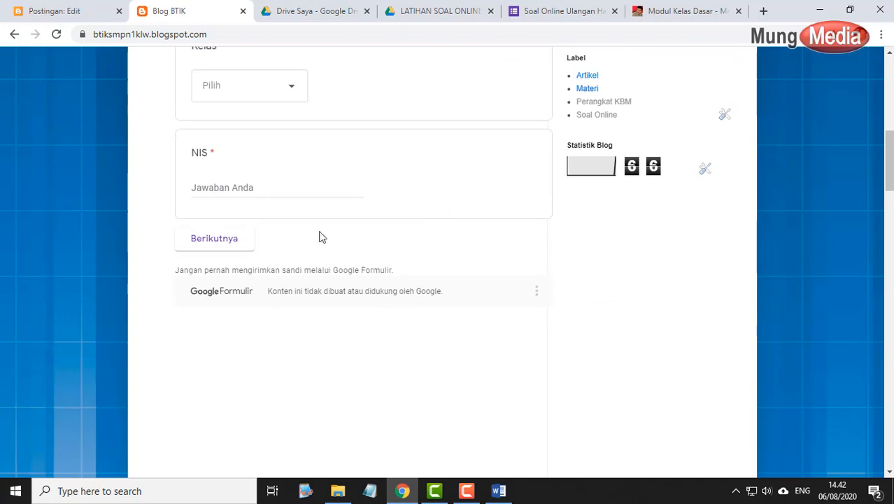
scroll(322, 237, "down", 10)
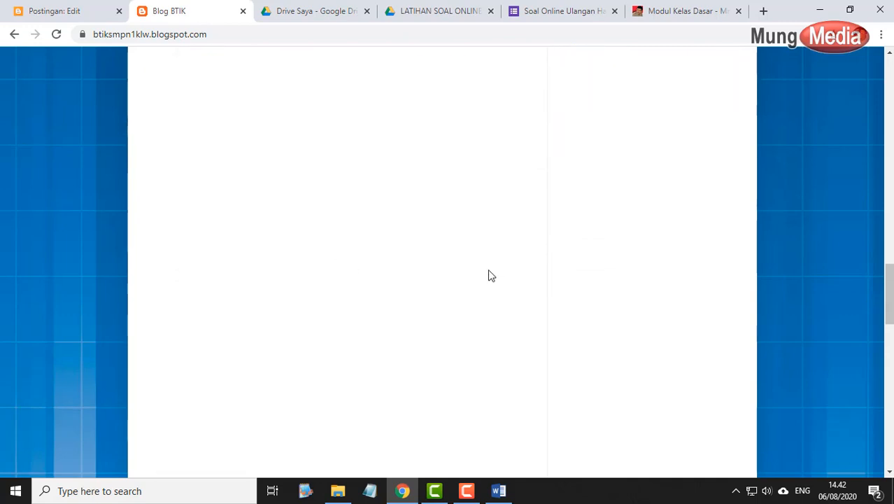
scroll(476, 280, "up", 10)
Set the iframe's width to 100% and height to 600 in the post's HTML and update the post
left_click(78, 13)
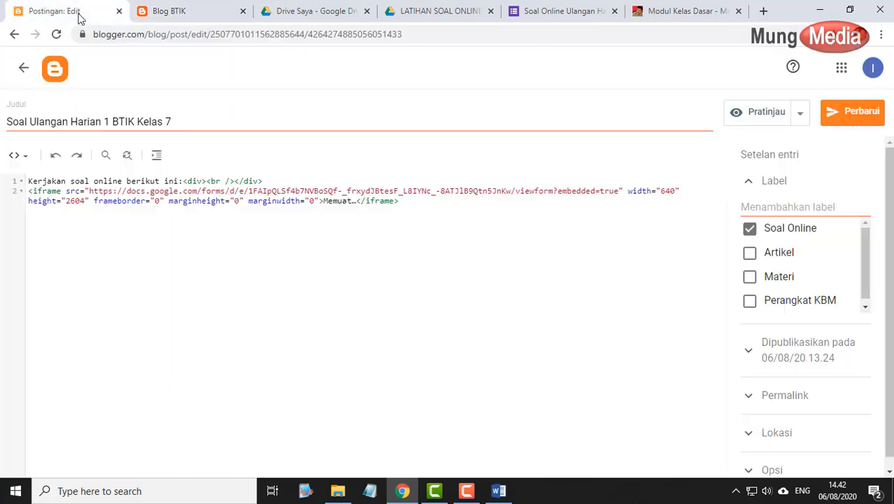
double_click(666, 191)
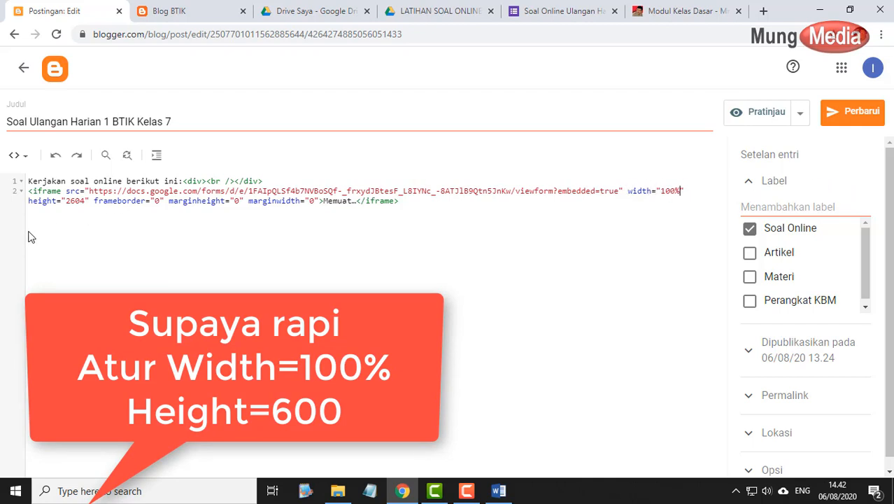
left_click_drag(67, 202, 80, 202)
type("600")
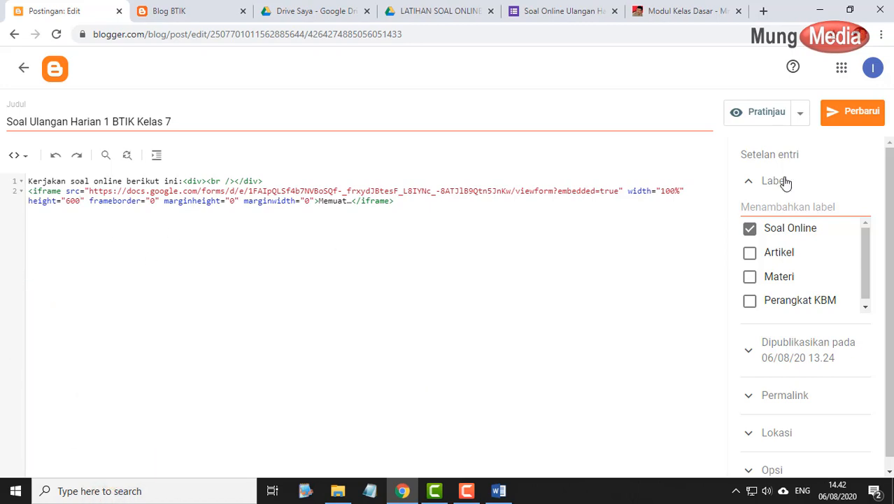
left_click(848, 117)
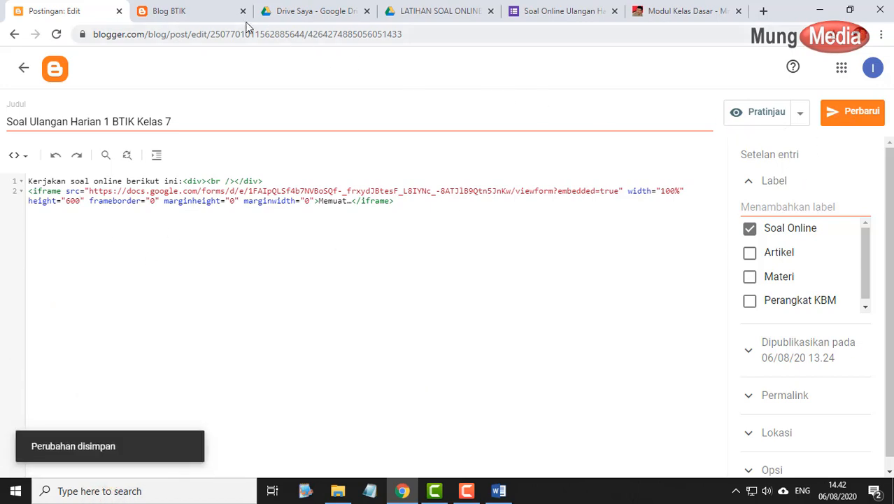
Reload the Blog BTIK home page and check the layout of the resized quiz form
left_click(196, 10)
key("F5")
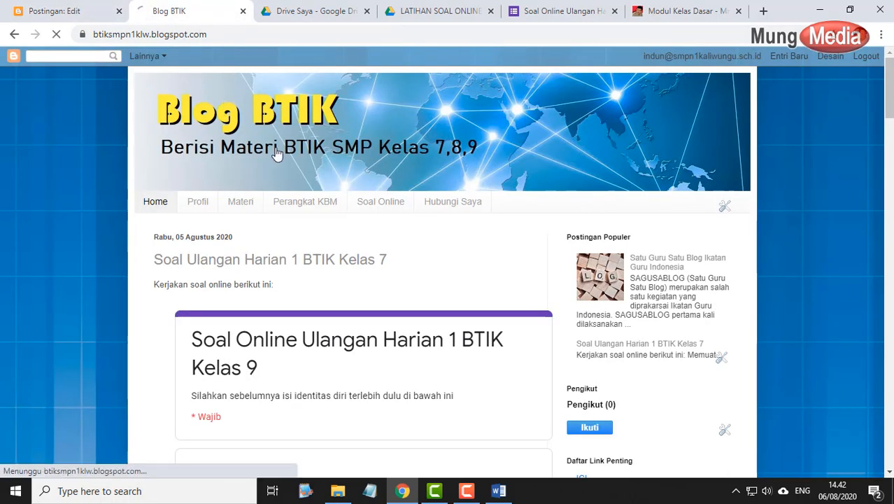
scroll(804, 195, "down", 3)
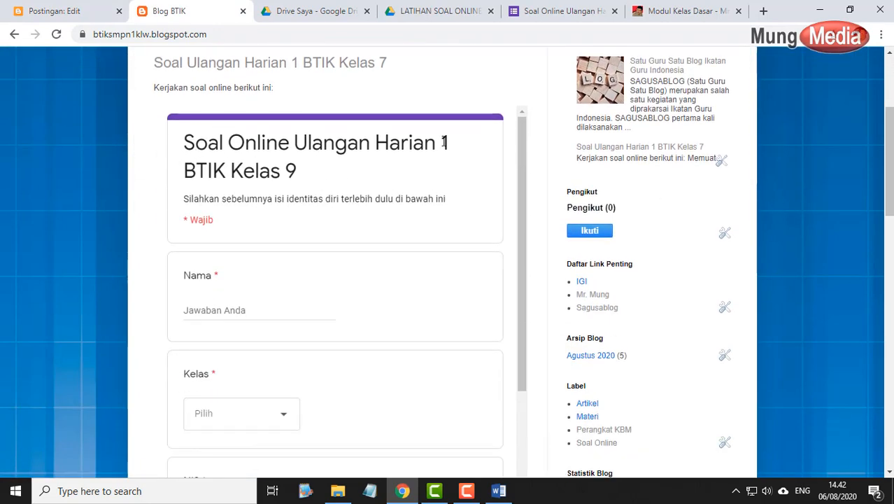
scroll(504, 168, "down", 3)
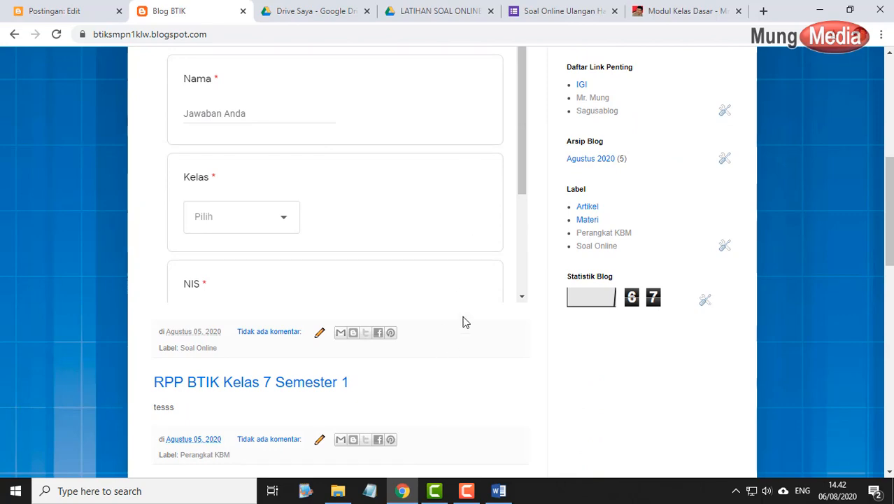
scroll(472, 321, "down", 1)
scroll(481, 317, "up", 8)
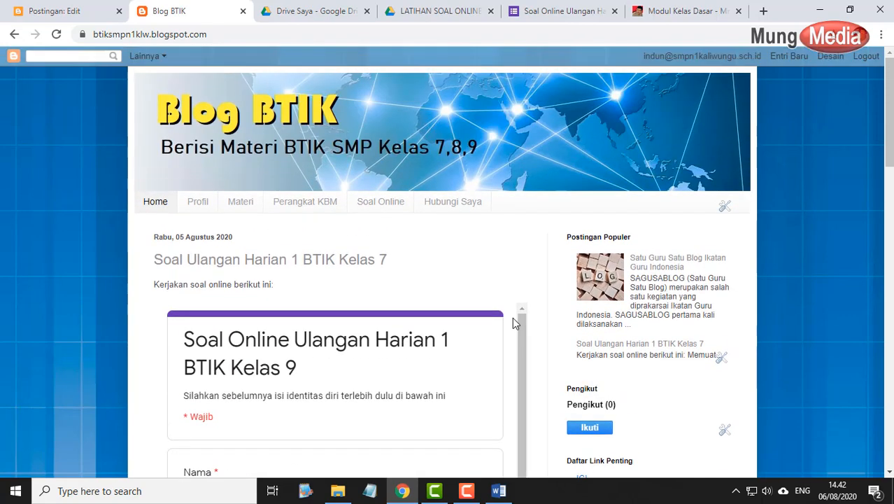